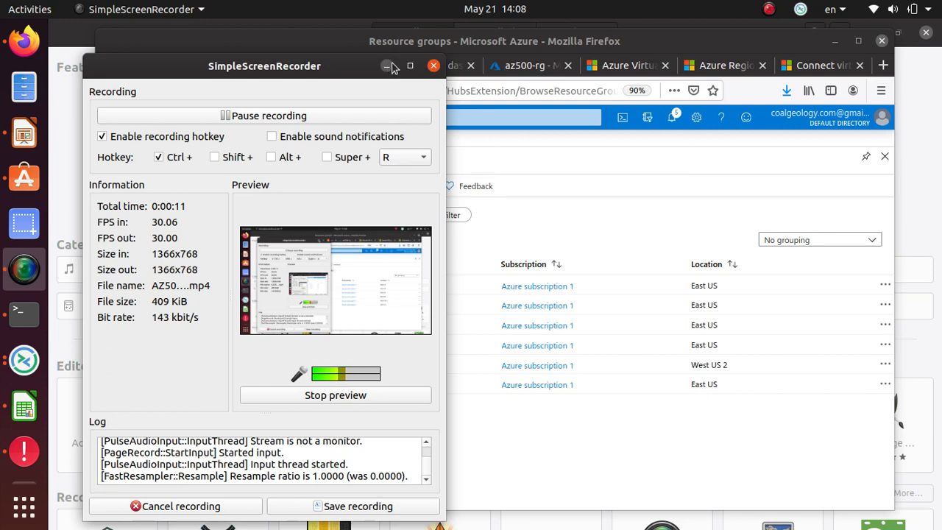
Step: Minimize the SimpleScreenRecorder window to reveal the Azure Resource groups page
{"action": "left_click", "coordinate": [388, 66]}
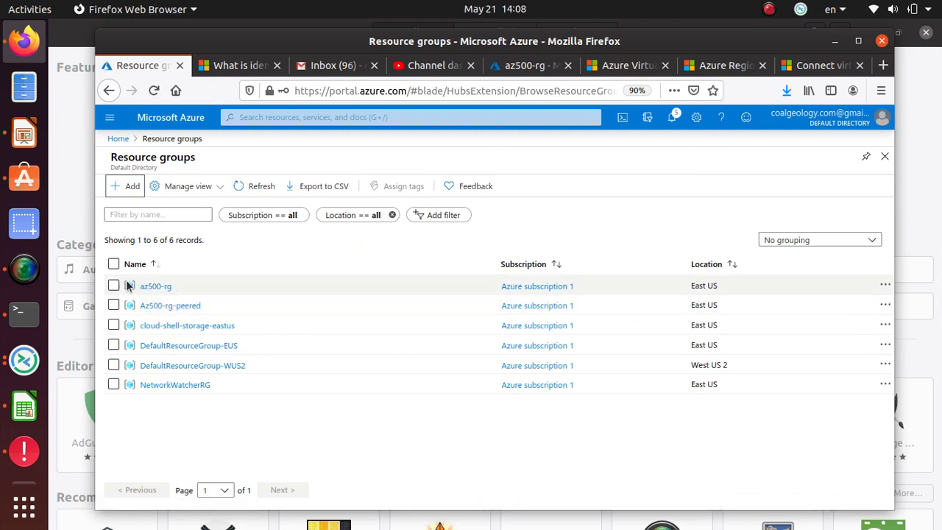
{"action": "left_click", "coordinate": [159, 287]}
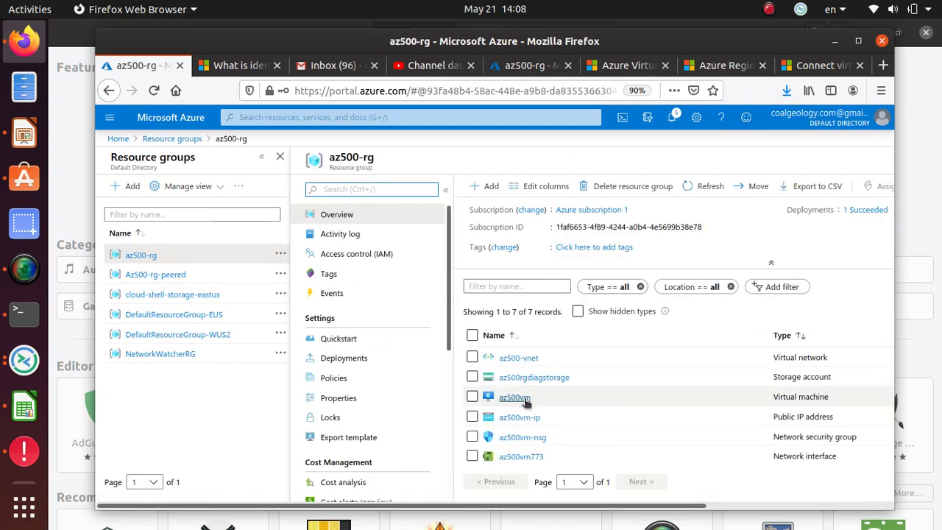
{"action": "left_click", "coordinate": [515, 397]}
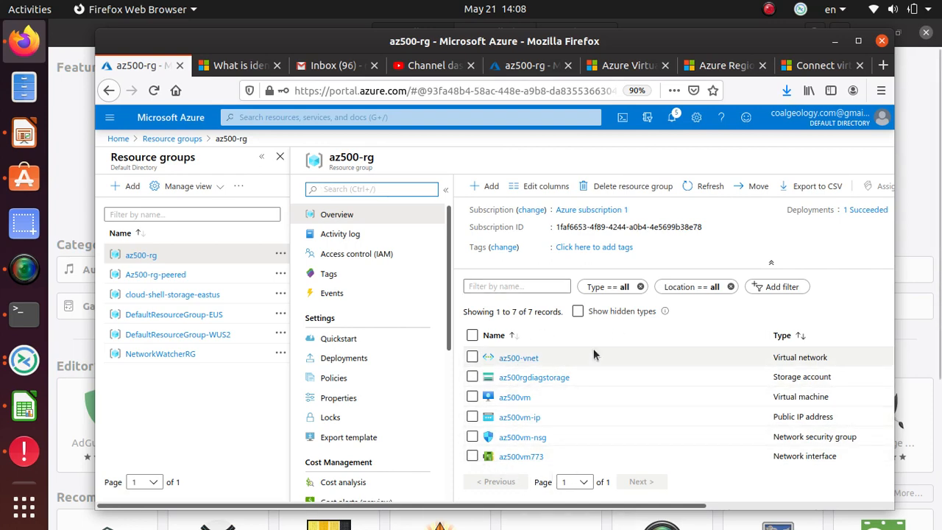
{"action": "left_click", "coordinate": [533, 358]}
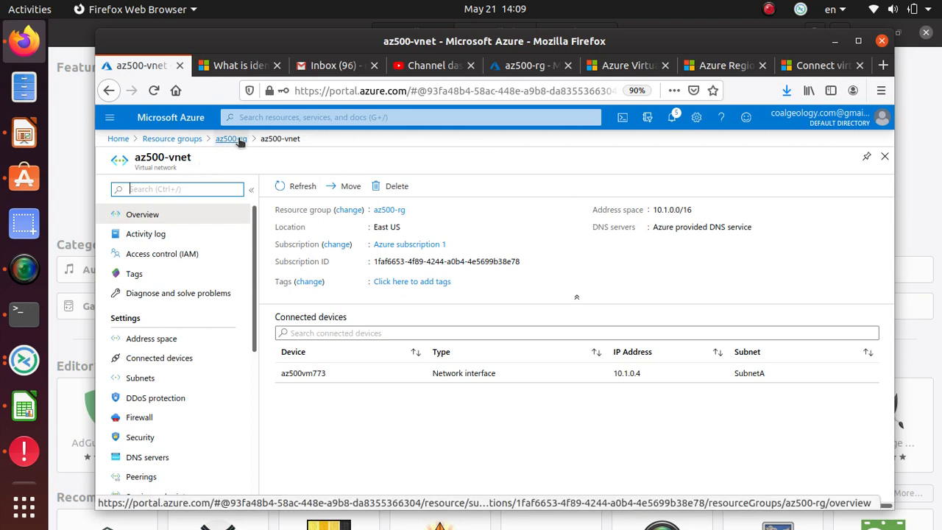
{"action": "left_click", "coordinate": [197, 143]}
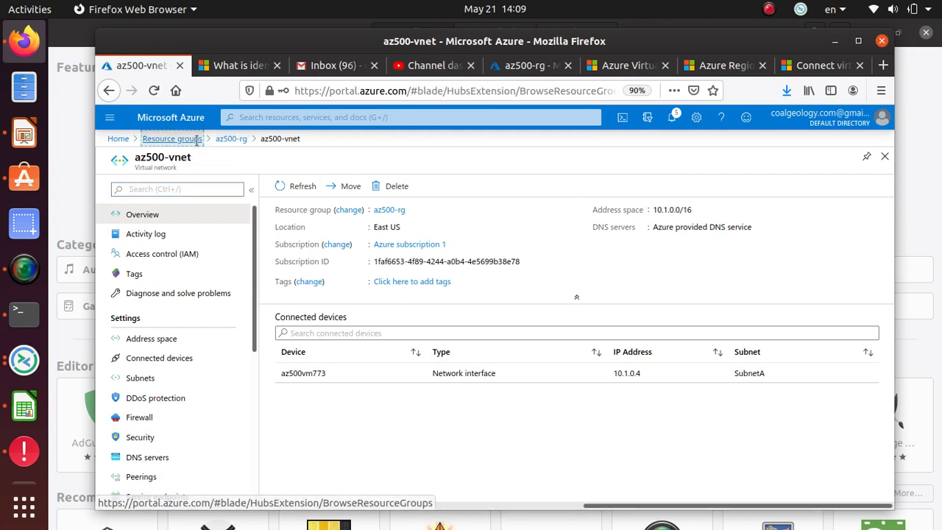
{"action": "left_click", "coordinate": [161, 287]}
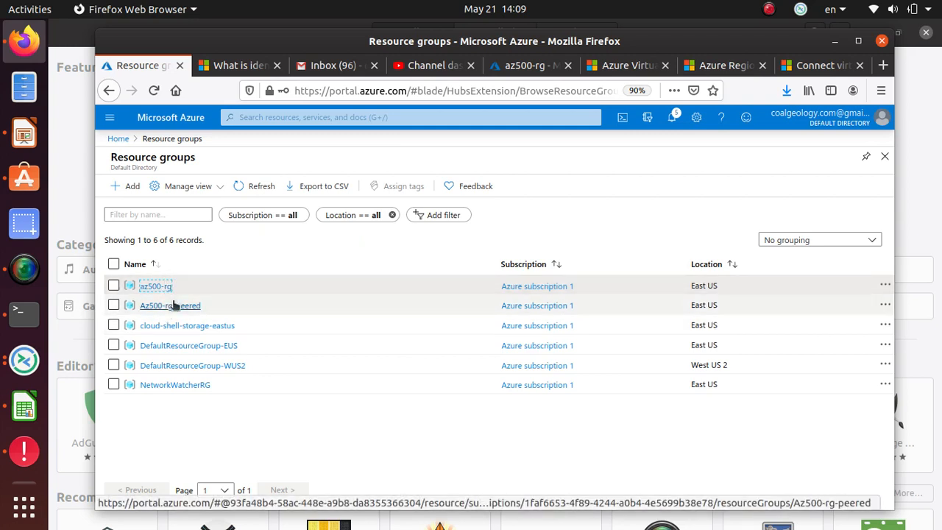
{"action": "left_click", "coordinate": [681, 282]}
{"action": "mouse_move", "coordinate": [681, 282]}
{"action": "left_mouse_down"}
{"action": "mouse_move", "coordinate": [720, 287]}
{"action": "mouse_move", "coordinate": [705, 306]}
{"action": "mouse_move", "coordinate": [674, 299]}
{"action": "left_mouse_up"}
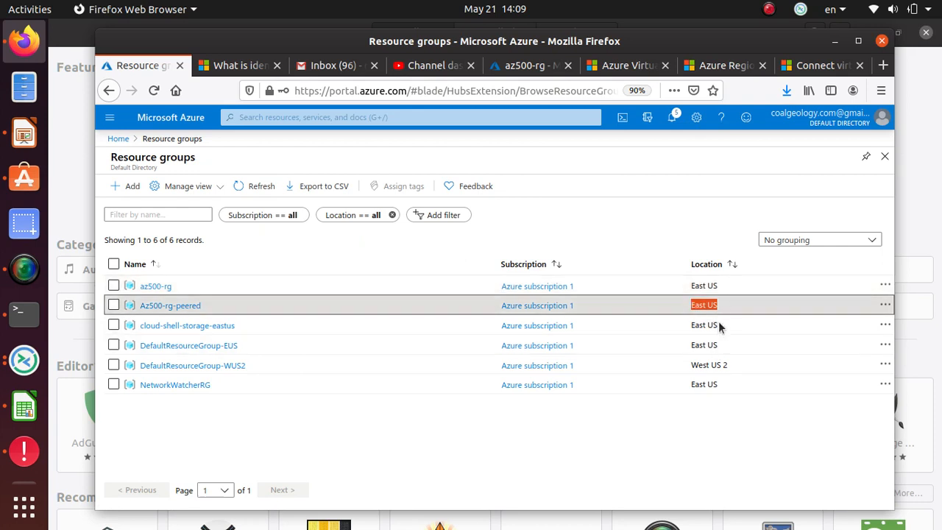
{"action": "left_click", "coordinate": [196, 308]}
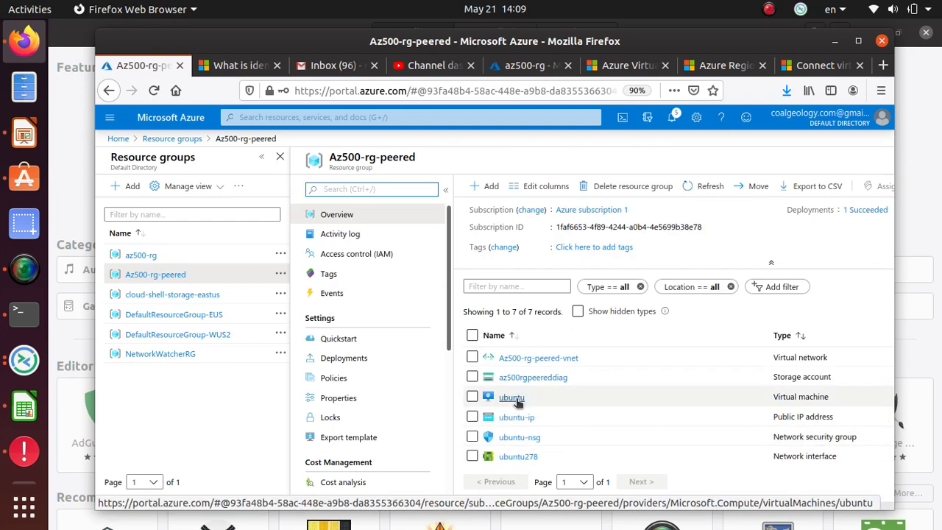
{"action": "left_click", "coordinate": [561, 358]}
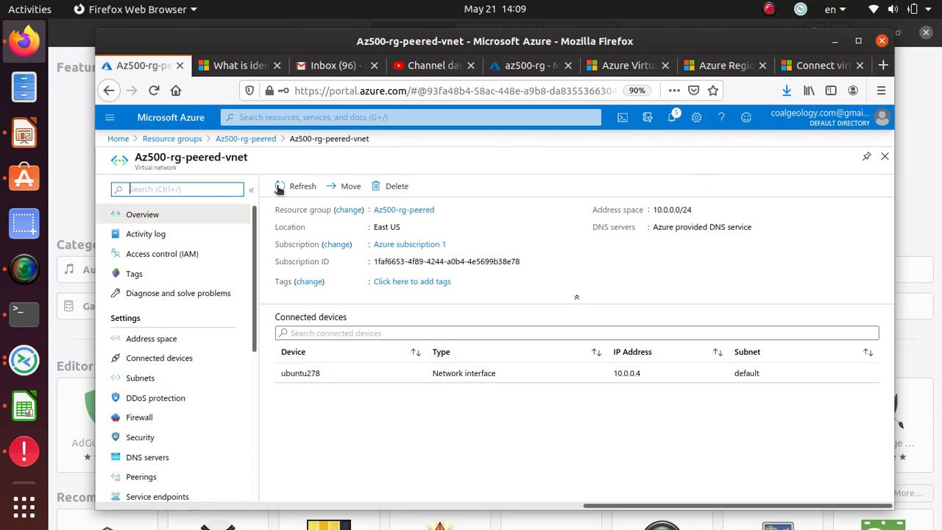
{"action": "left_click", "coordinate": [246, 140]}
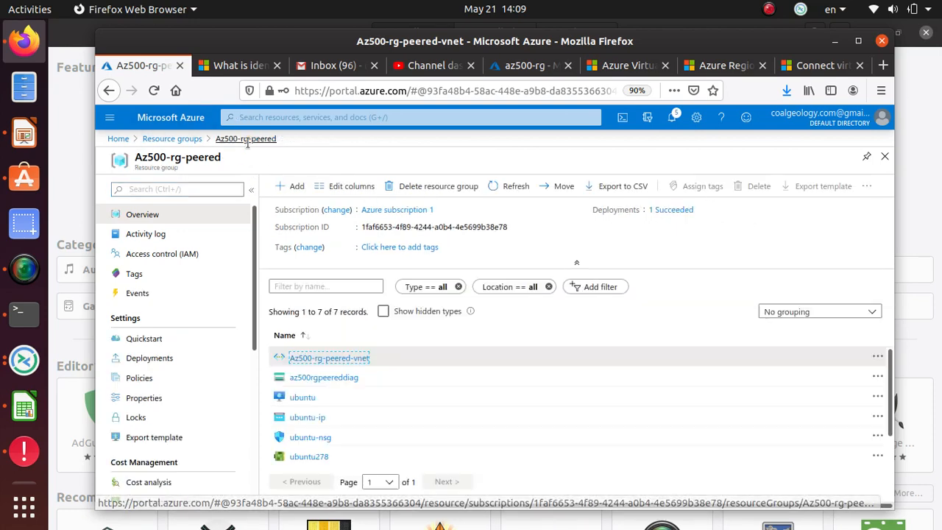
{"action": "left_click", "coordinate": [175, 138]}
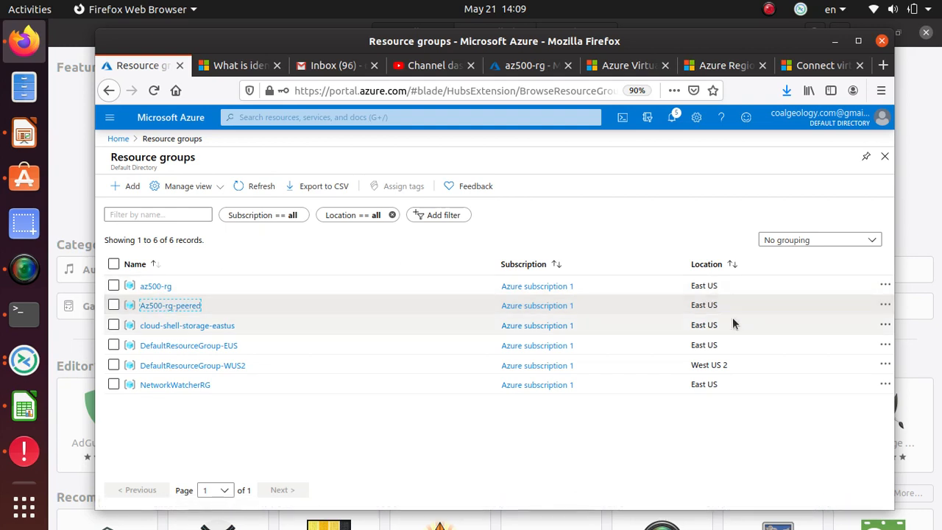
{"action": "left_click_drag", "start_coordinate": [718, 299], "coordinate": [417, 296]}
{"action": "left_click_drag", "start_coordinate": [215, 279], "coordinate": [141, 284]}
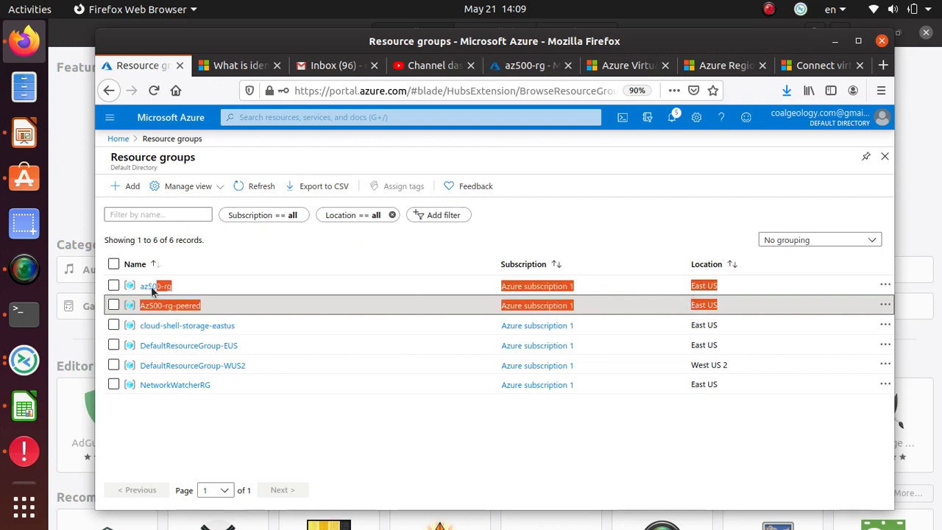
{"action": "left_click", "coordinate": [141, 284]}
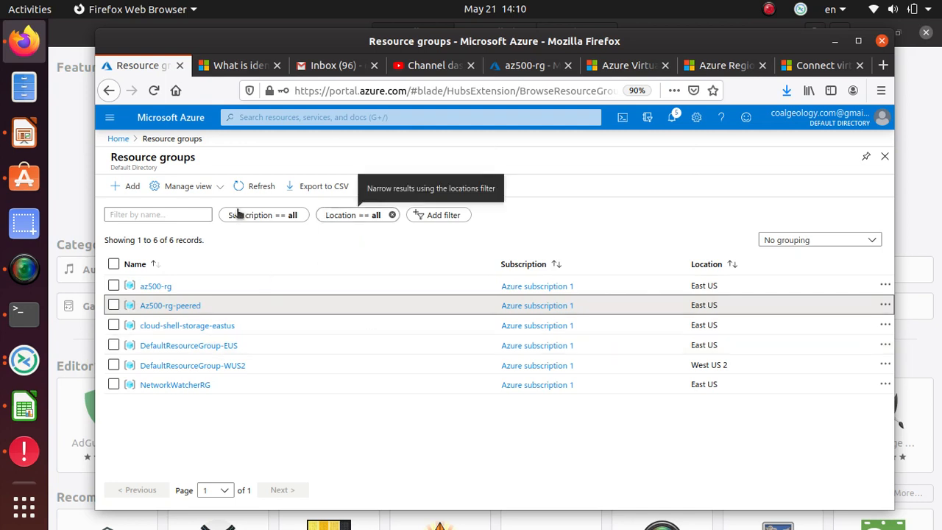
Step: Start a new resource group named az500-rg-vnet-peered-different-region
{"action": "left_click", "coordinate": [130, 184]}
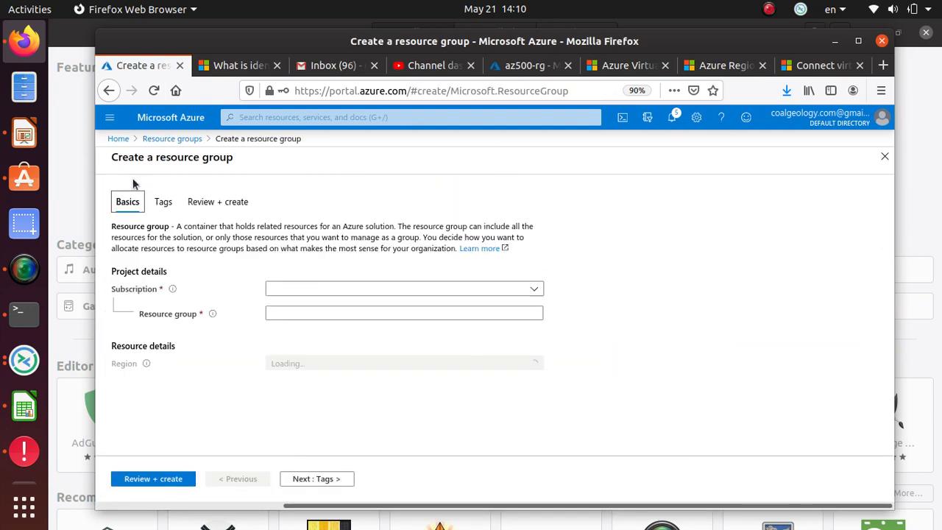
{"action": "left_click", "coordinate": [333, 314]}
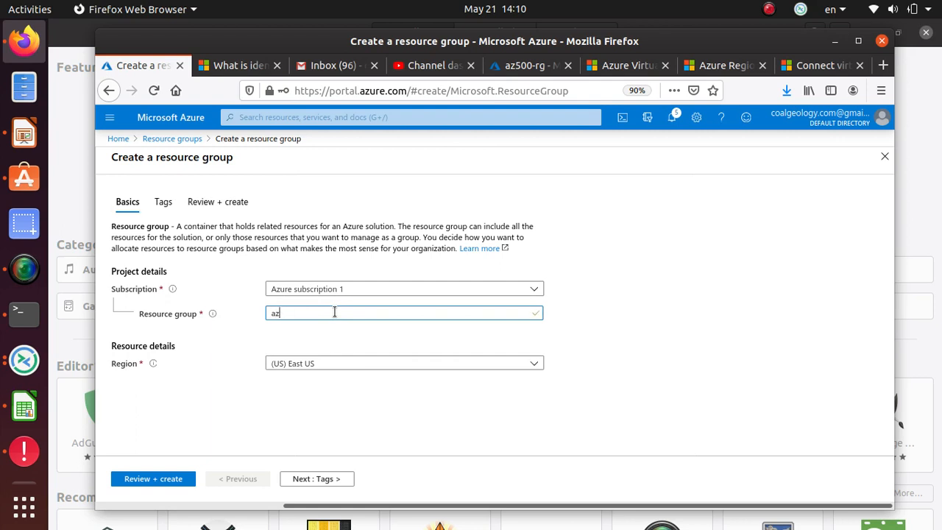
{"action": "type", "text": "500"}
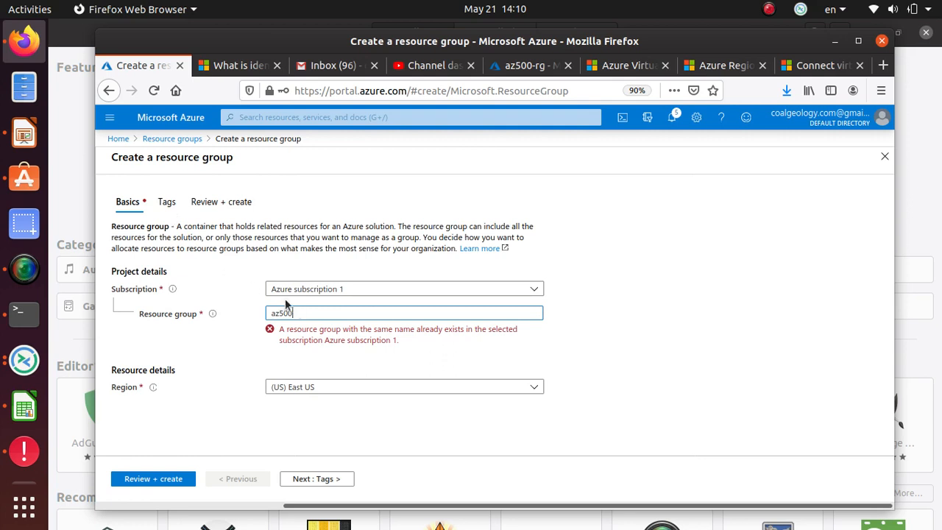
{"action": "type", "text": "rg"}
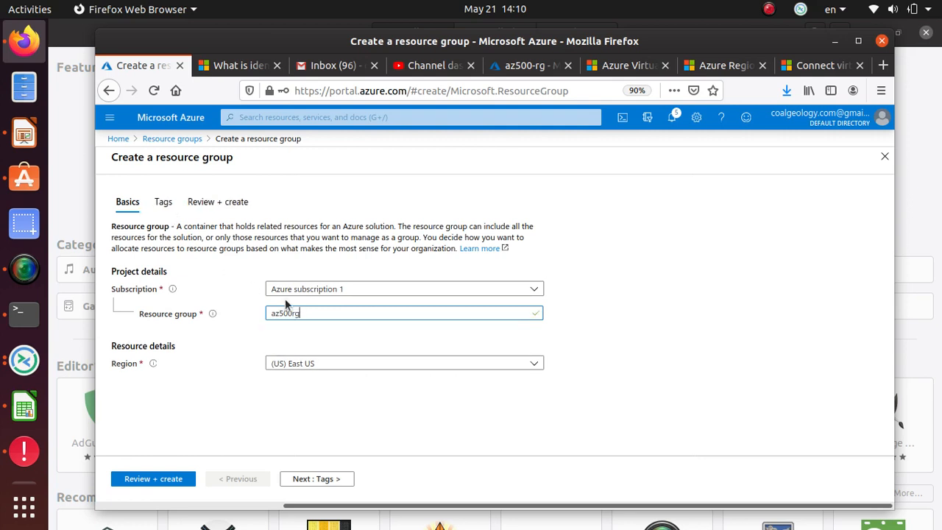
{"action": "key", "text": "BackSpace"}
{"action": "key", "text": "BackSpace"}
{"action": "type", "text": "-rg-p"}
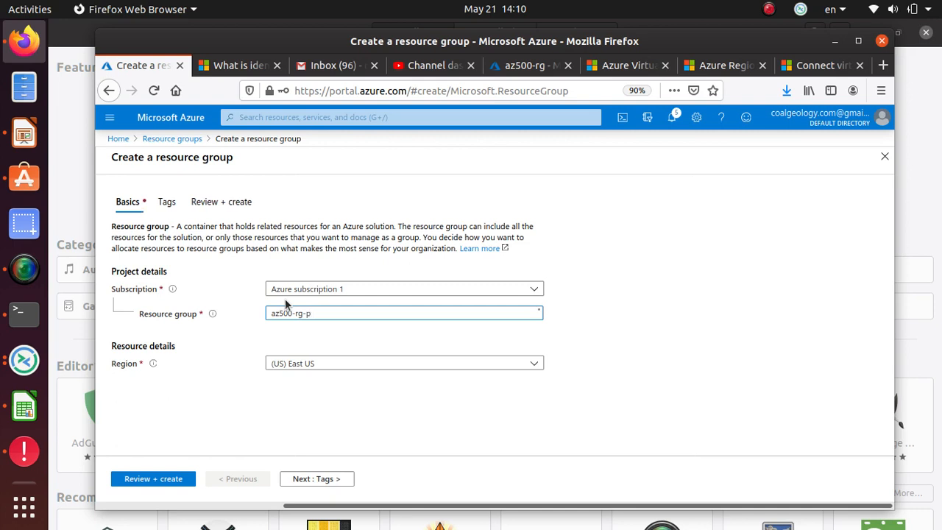
{"action": "key", "text": "BackSpace"}
{"action": "type", "text": "vne"}
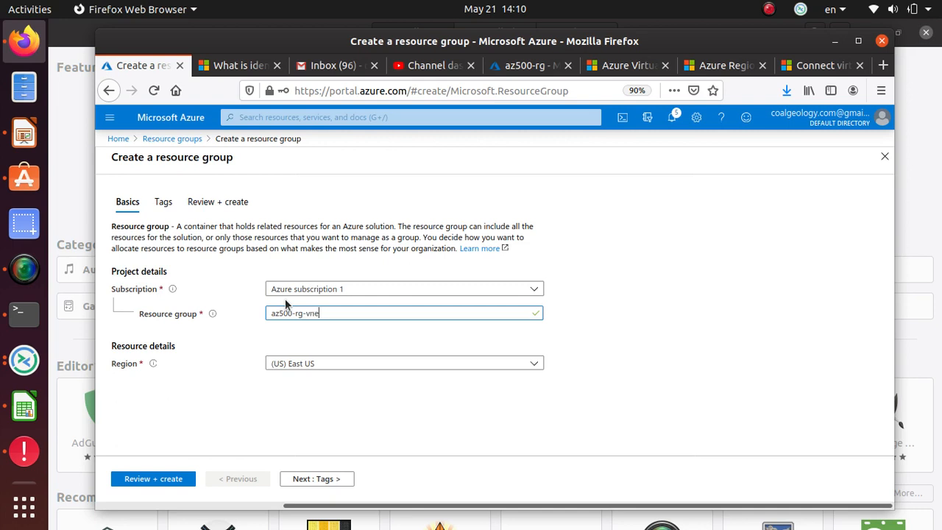
{"action": "type", "text": "t-peered-different-region"}
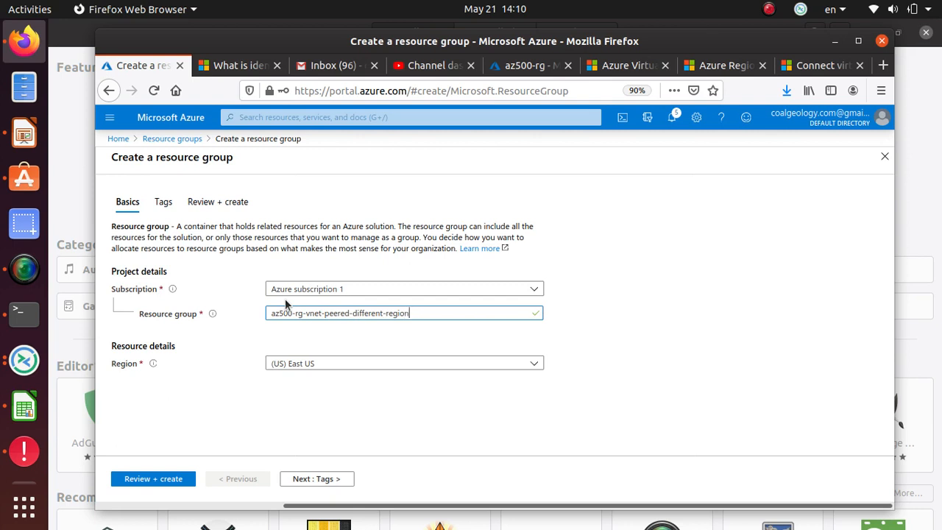
Step: Set the group's region to (US) West US, then review and create it
{"action": "left_click", "coordinate": [345, 362]}
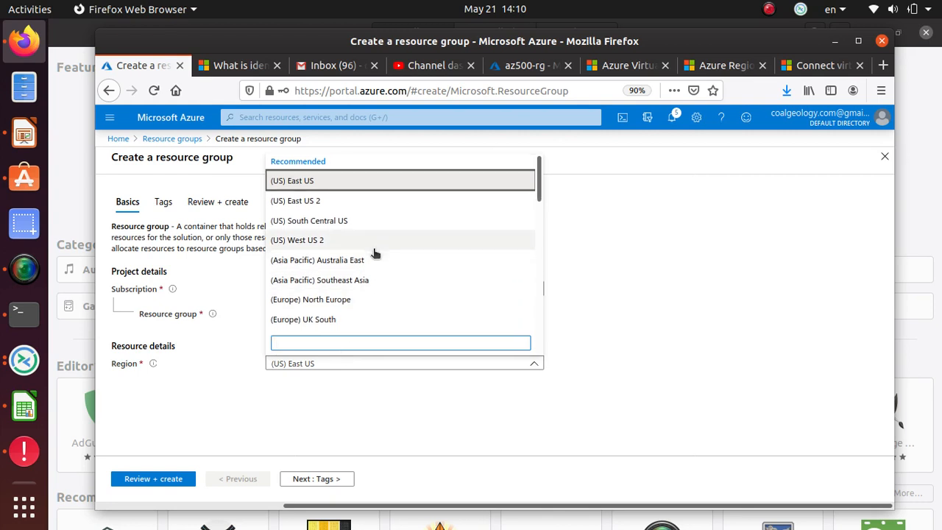
{"action": "scroll", "coordinate": [376, 250], "scroll_direction": "down", "scroll_amount": 2}
{"action": "scroll", "coordinate": [375, 253], "scroll_direction": "down", "scroll_amount": 1}
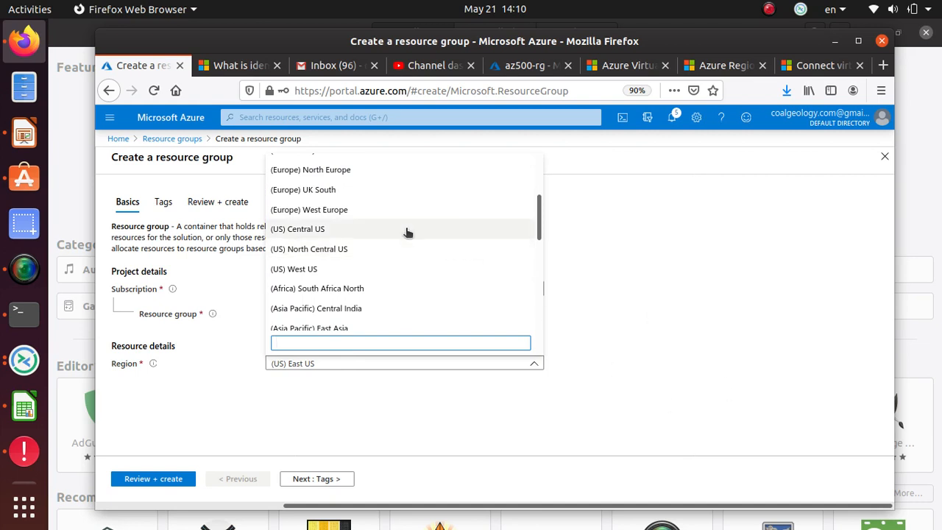
{"action": "left_click", "coordinate": [391, 270]}
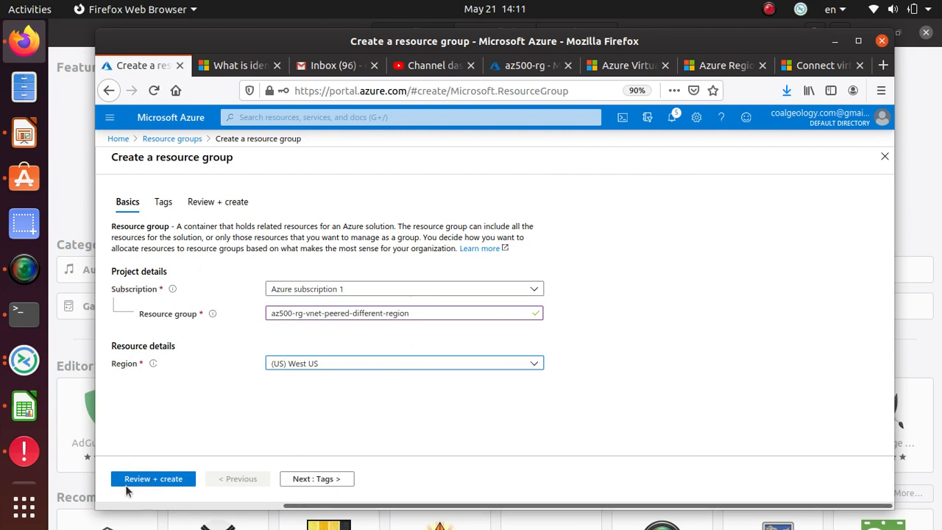
{"action": "left_click", "coordinate": [184, 480]}
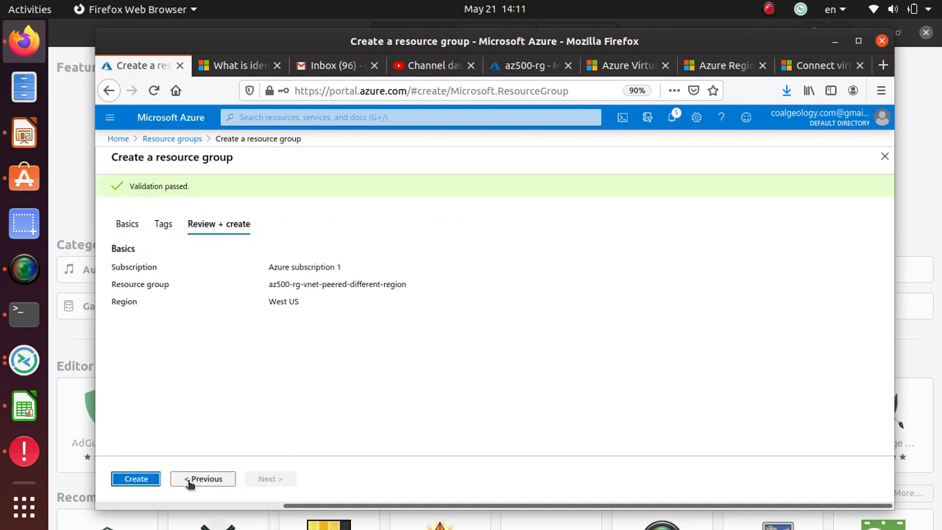
{"action": "left_click", "coordinate": [146, 479]}
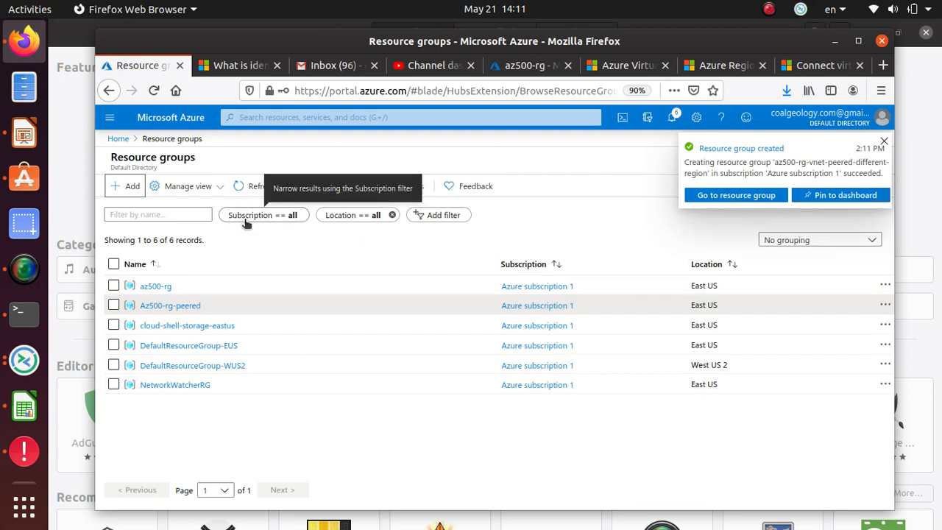
Step: Open az500-rg-vnet-peered-different-region from the 'Resource group created' notification
{"action": "left_click", "coordinate": [247, 184]}
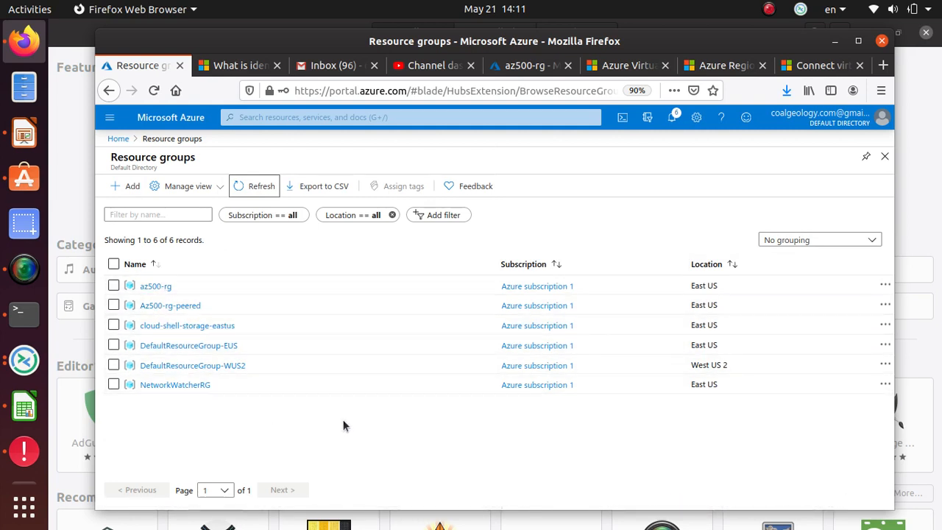
{"action": "left_click", "coordinate": [672, 118]}
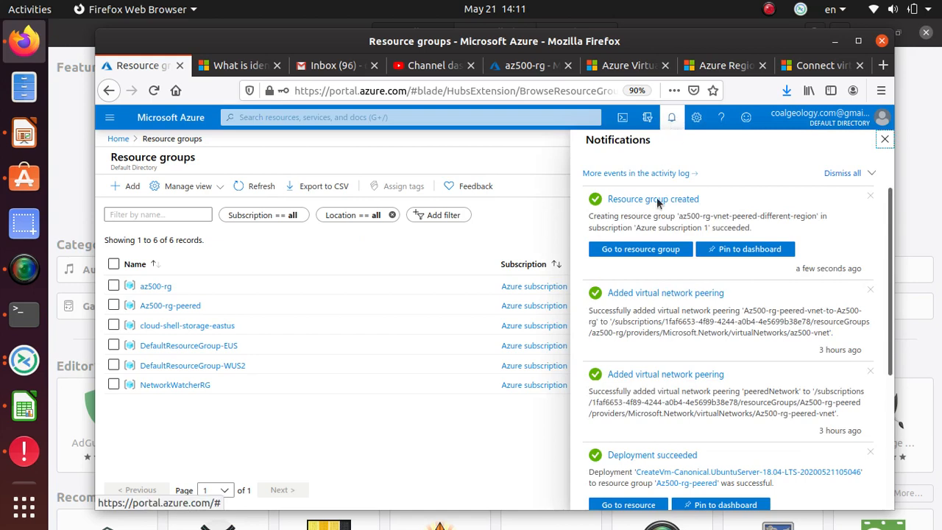
{"action": "left_click", "coordinate": [640, 249]}
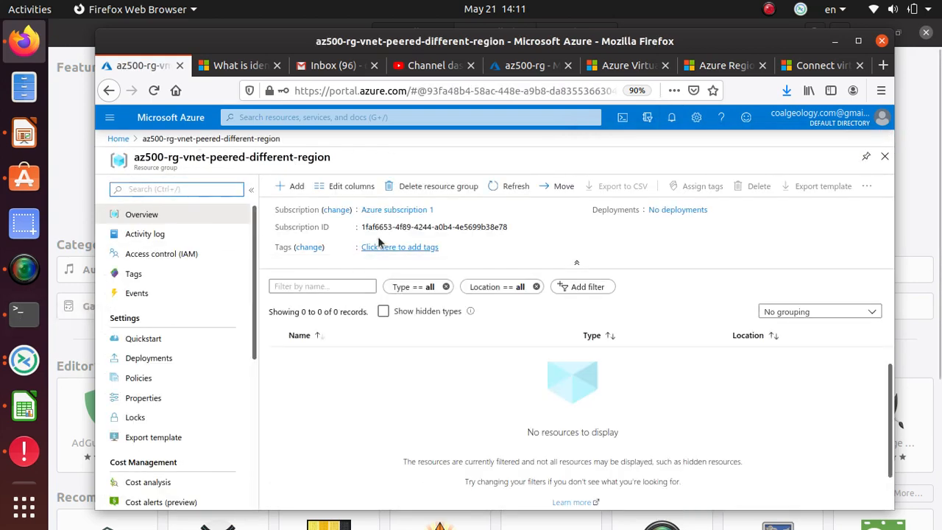
{"action": "left_click", "coordinate": [119, 140]}
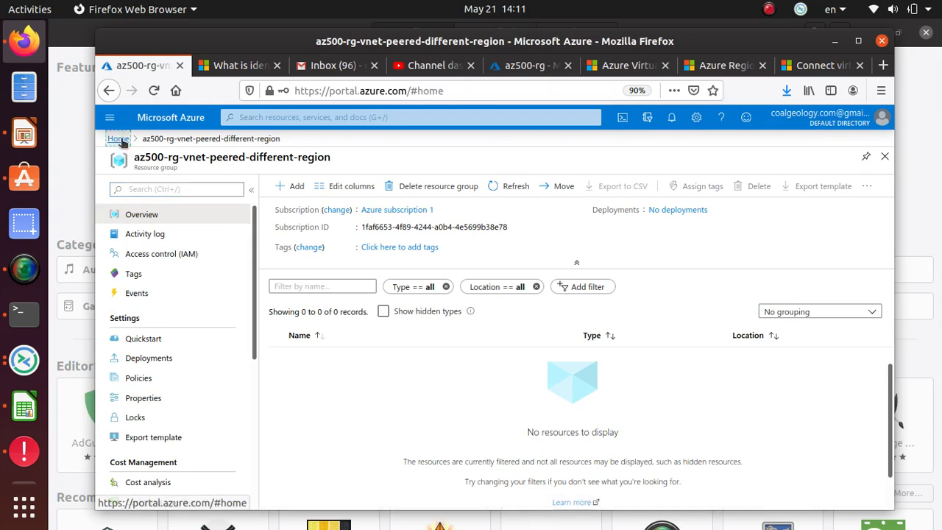
{"action": "left_click", "coordinate": [263, 199]}
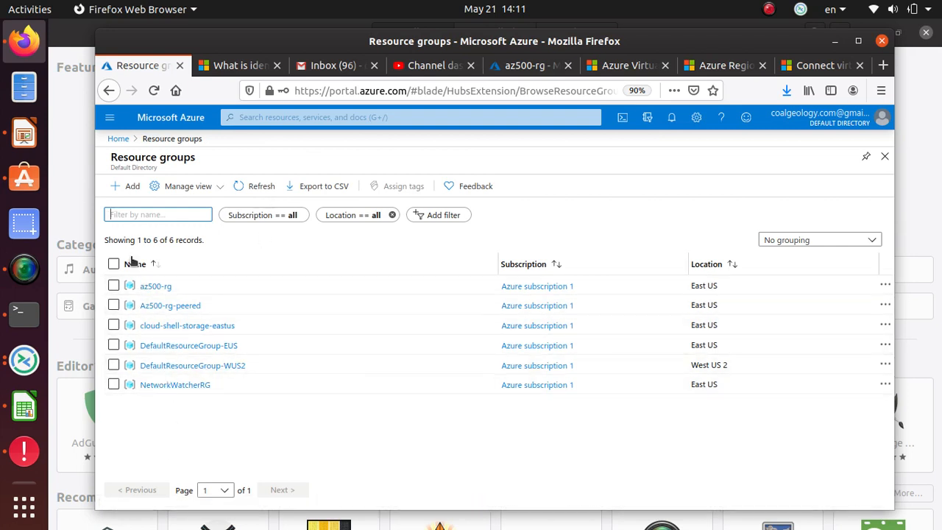
{"action": "left_click", "coordinate": [647, 117]}
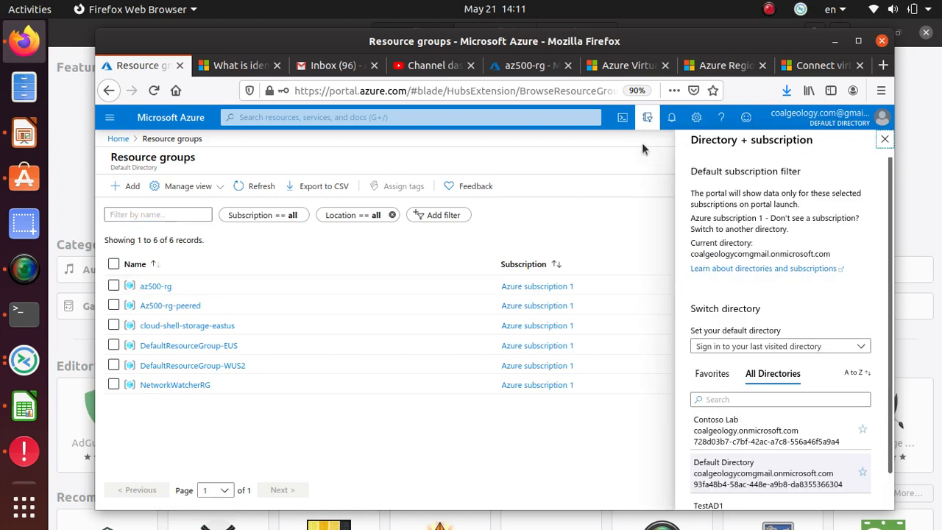
{"action": "left_click", "coordinate": [671, 117]}
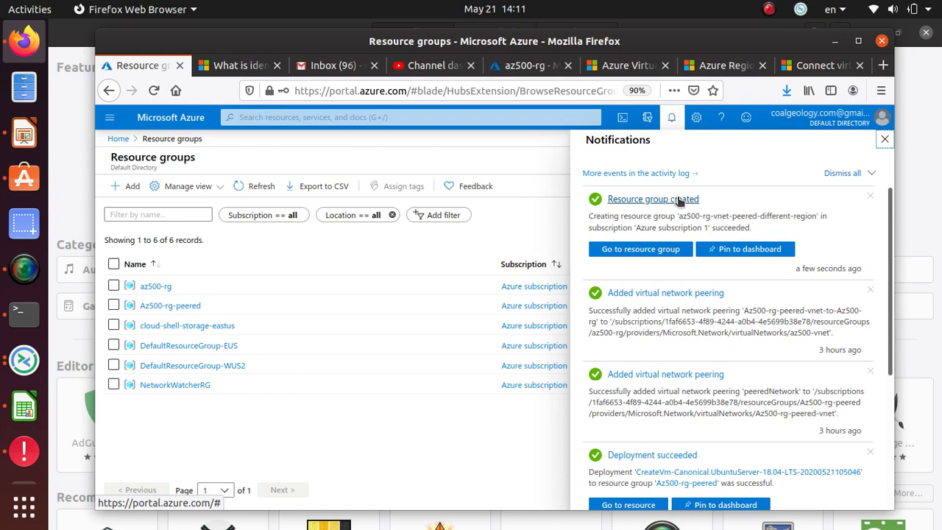
{"action": "left_click", "coordinate": [658, 252]}
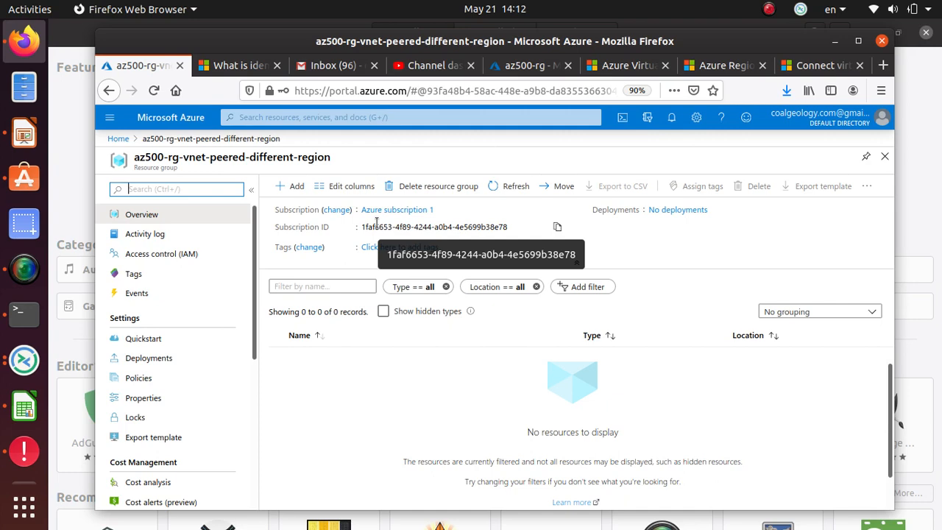
{"action": "left_click", "coordinate": [349, 185]}
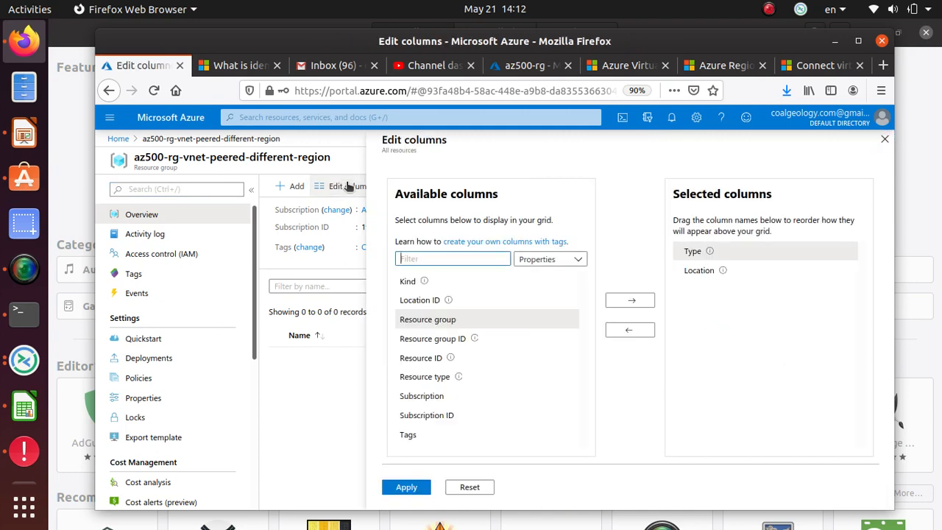
{"action": "left_click", "coordinate": [378, 411]}
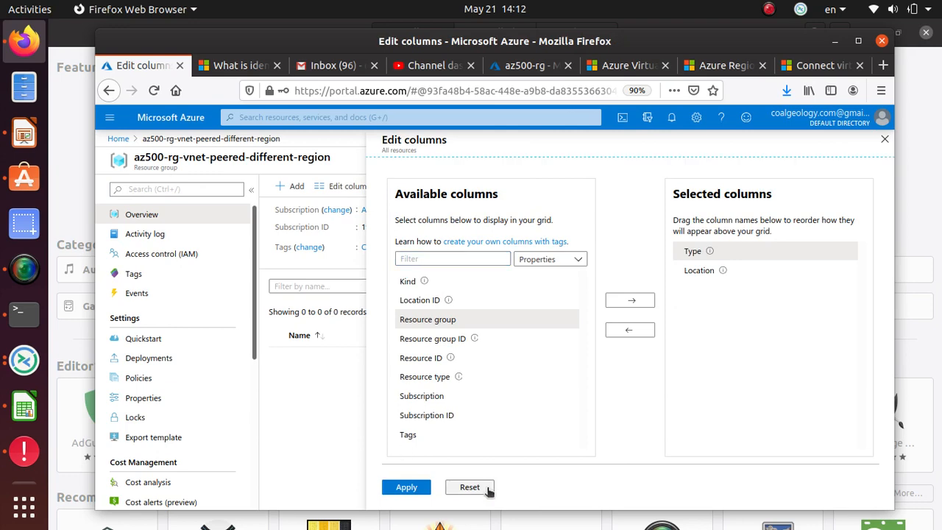
{"action": "left_click", "coordinate": [335, 374]}
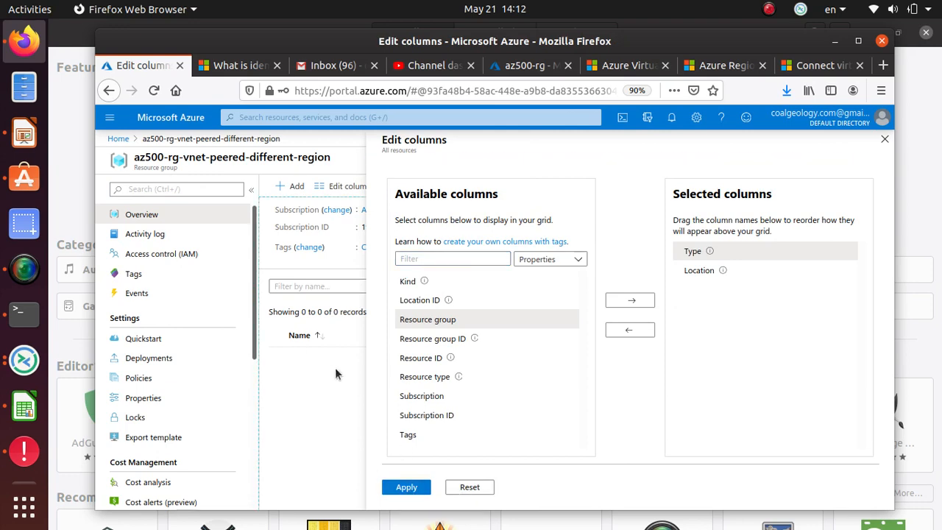
{"action": "left_click", "coordinate": [118, 137]}
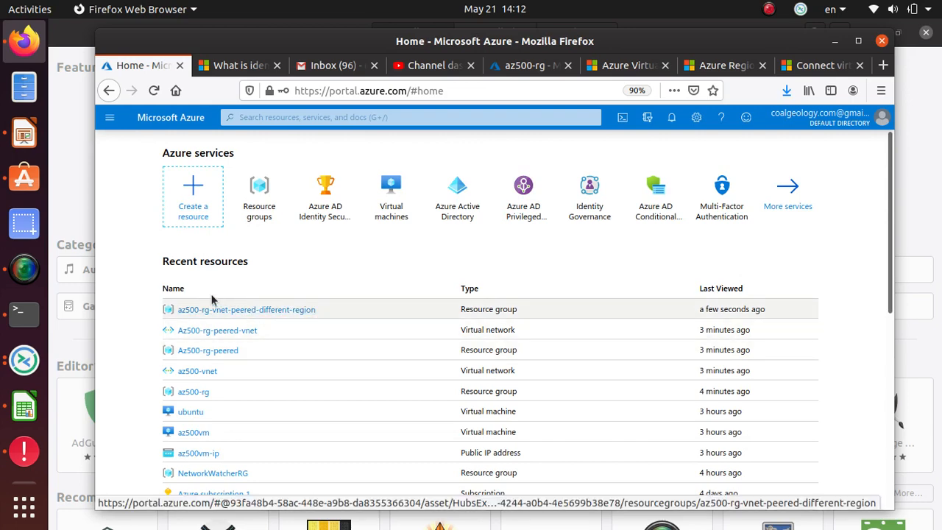
{"action": "left_click", "coordinate": [264, 215]}
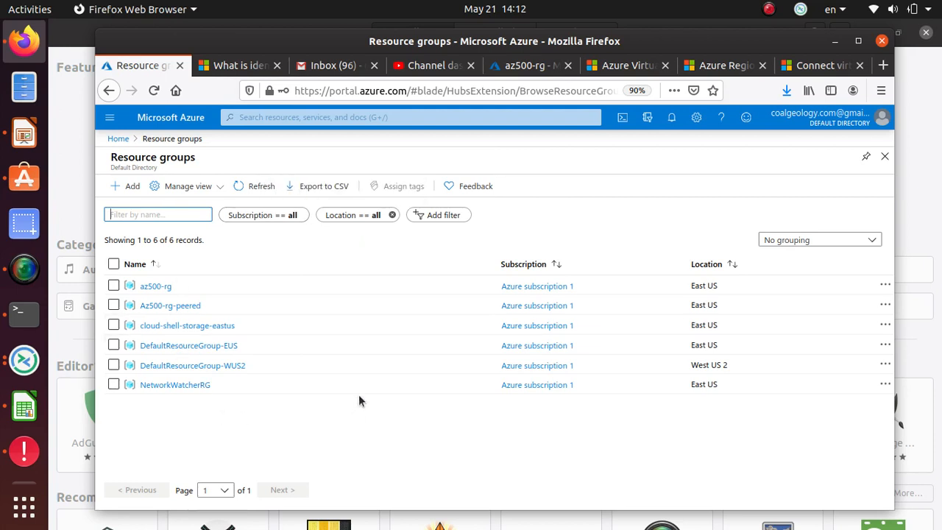
{"action": "left_click", "coordinate": [823, 240]}
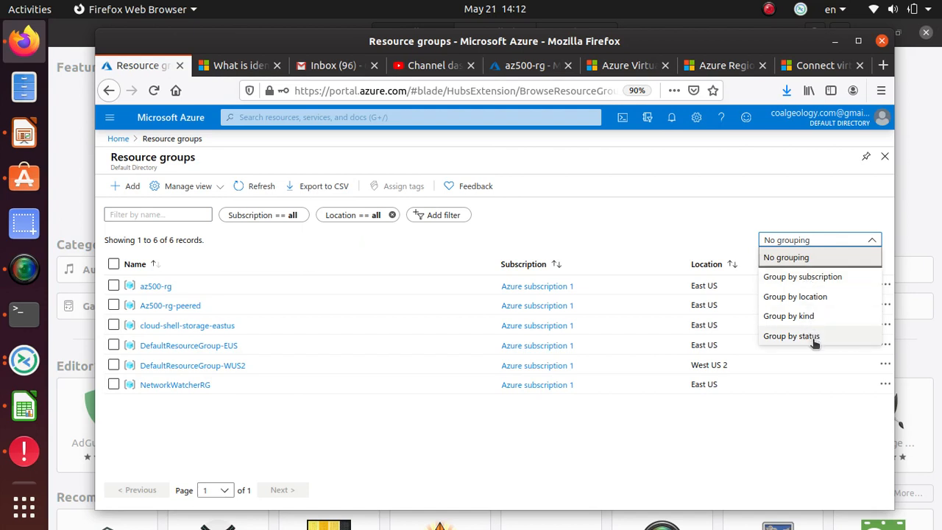
{"action": "left_click", "coordinate": [580, 430]}
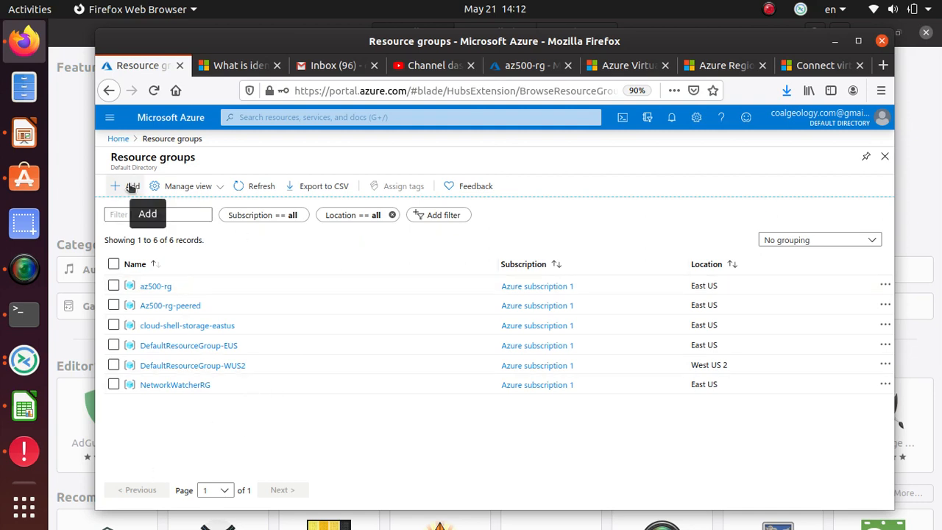
{"action": "left_click", "coordinate": [672, 120]}
{"action": "left_click", "coordinate": [647, 248]}
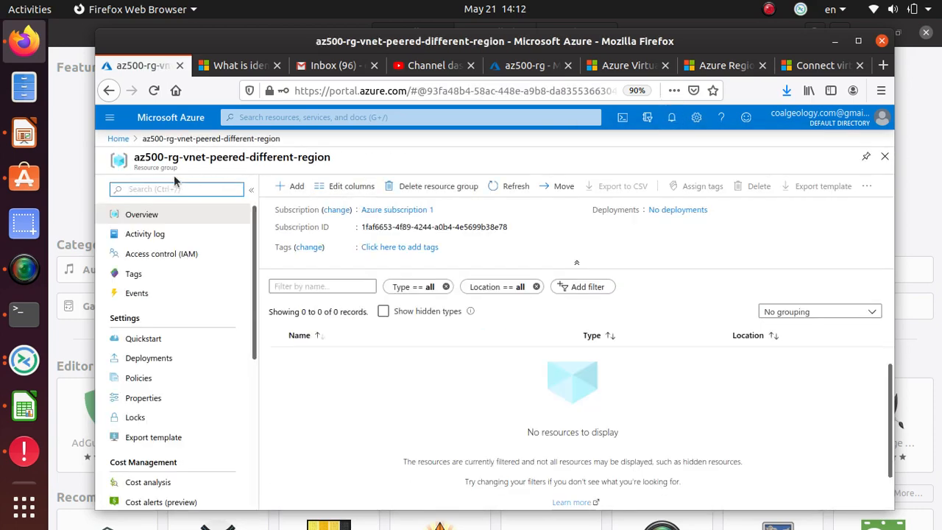
Step: Add an Ubuntu Server 18.04 LTS virtual machine from the Marketplace to the resource group
{"action": "left_click", "coordinate": [288, 186]}
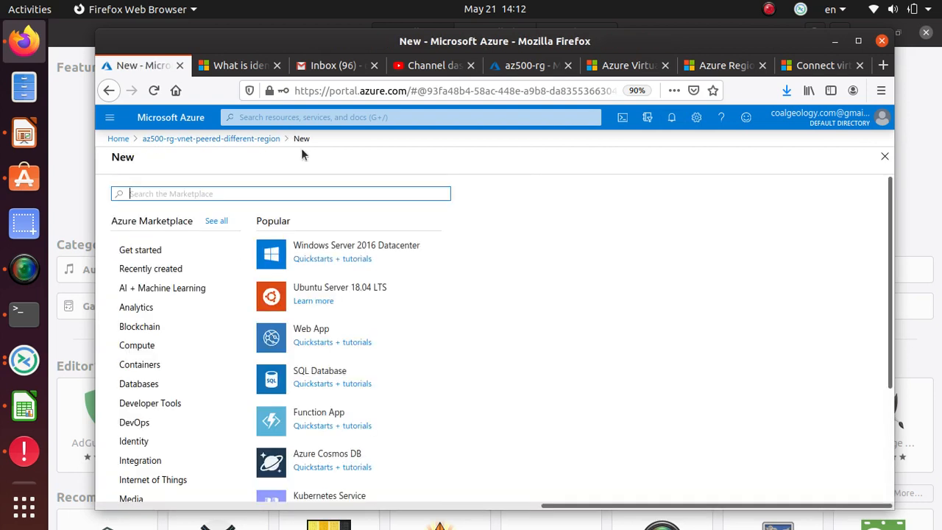
{"action": "left_click", "coordinate": [357, 277]}
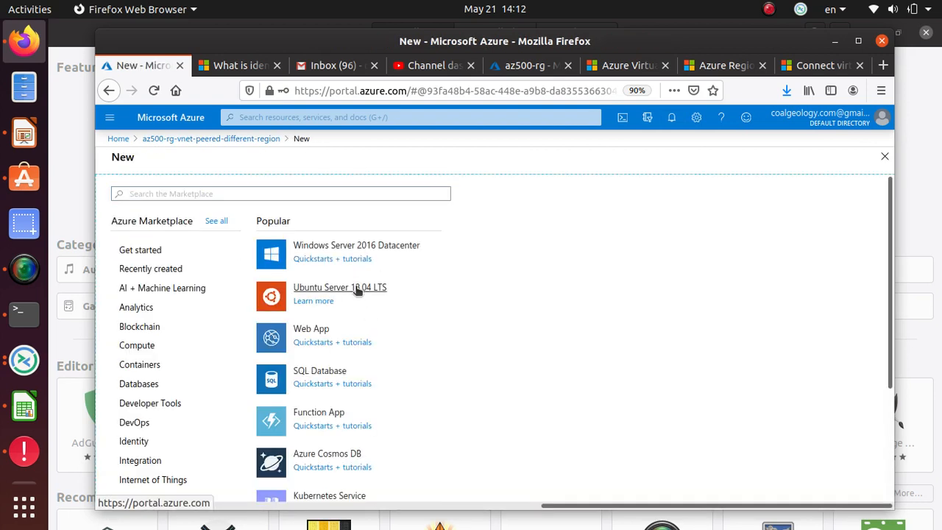
{"action": "left_click", "coordinate": [357, 290]}
{"action": "left_click", "coordinate": [358, 290]}
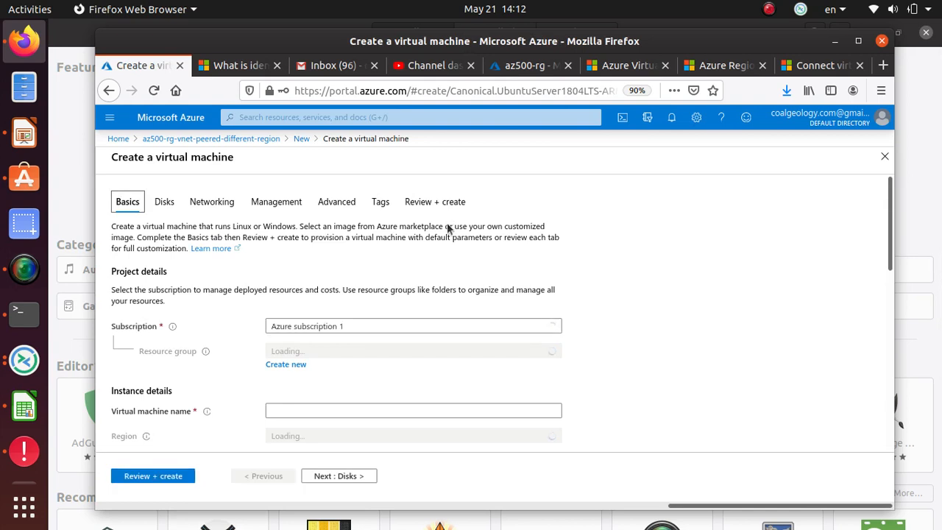
{"action": "scroll", "coordinate": [225, 310], "scroll_direction": "down", "scroll_amount": 2}
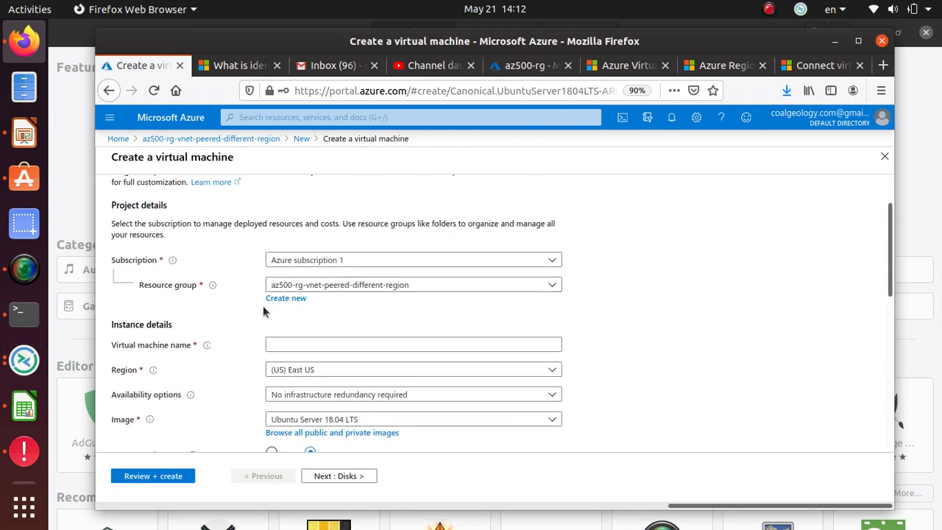
{"action": "left_click", "coordinate": [301, 342]}
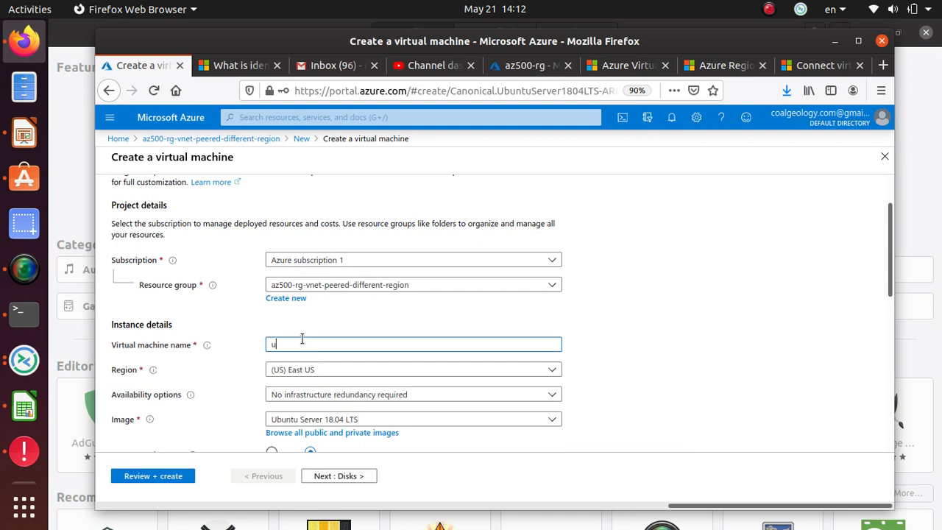
Step: Name the VM ubuntu-westus in region (US) West US and bring up the VM size list
{"action": "type", "text": "ubuntu-westus"}
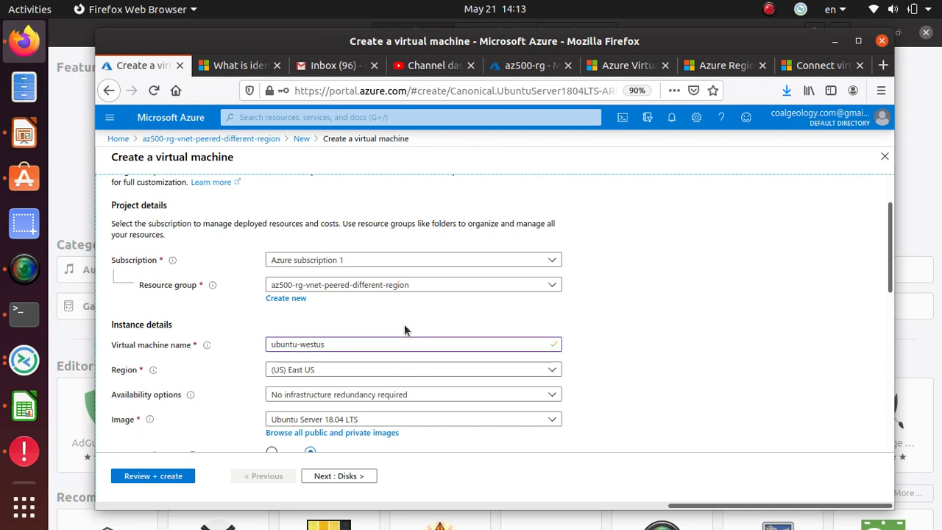
{"action": "scroll", "coordinate": [404, 327], "scroll_direction": "down", "scroll_amount": 1}
{"action": "left_click", "coordinate": [365, 340]}
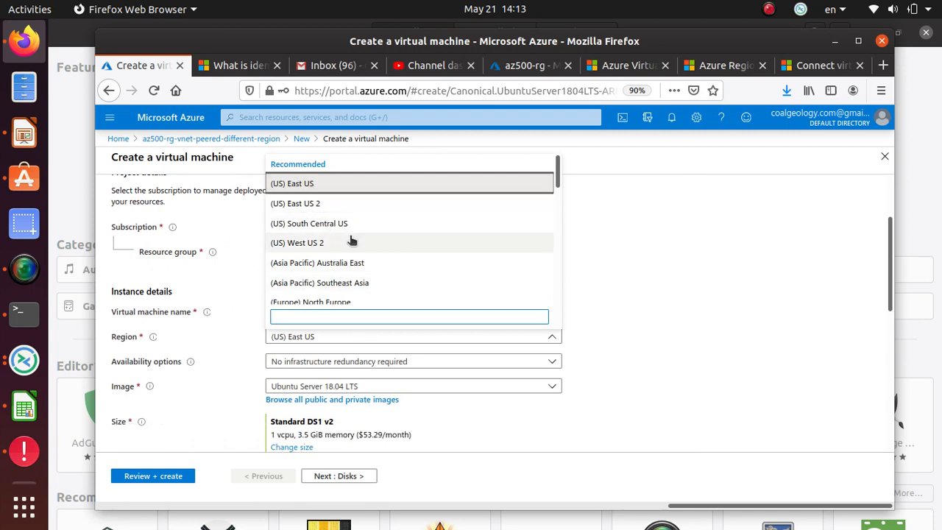
{"action": "scroll", "coordinate": [352, 240], "scroll_direction": "down", "scroll_amount": 5}
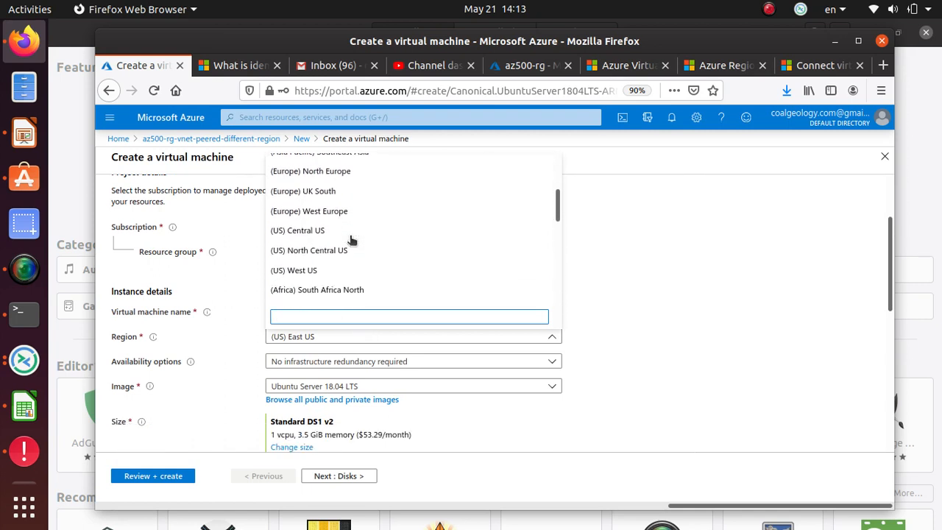
{"action": "left_click", "coordinate": [323, 268]}
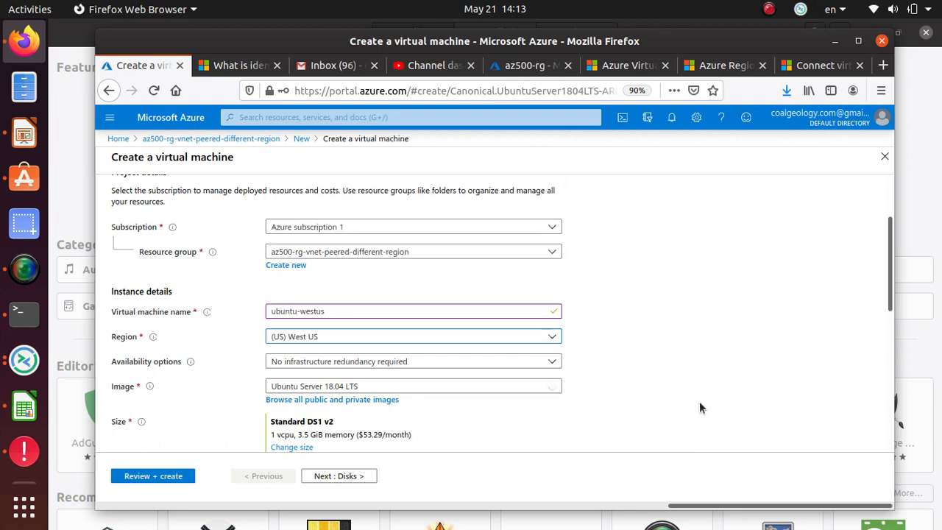
{"action": "left_click", "coordinate": [653, 348]}
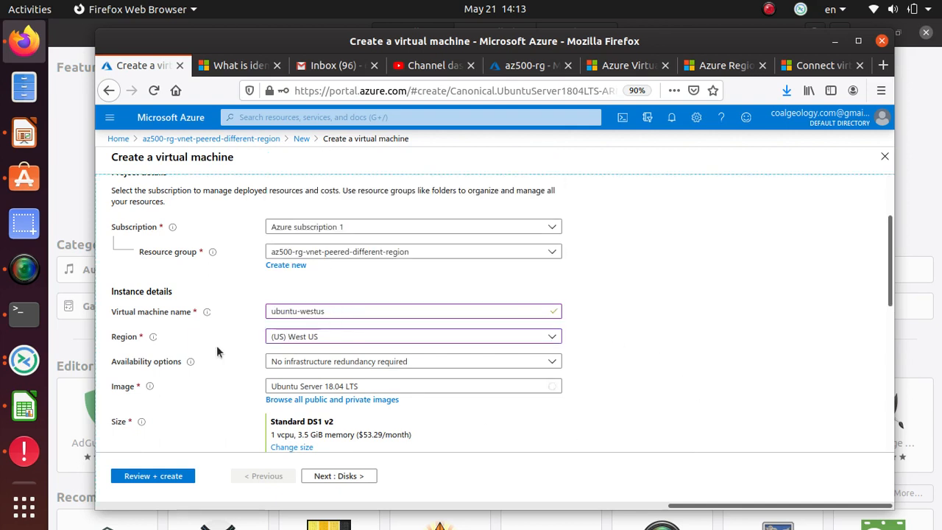
{"action": "scroll", "coordinate": [438, 343], "scroll_direction": "down", "scroll_amount": 2}
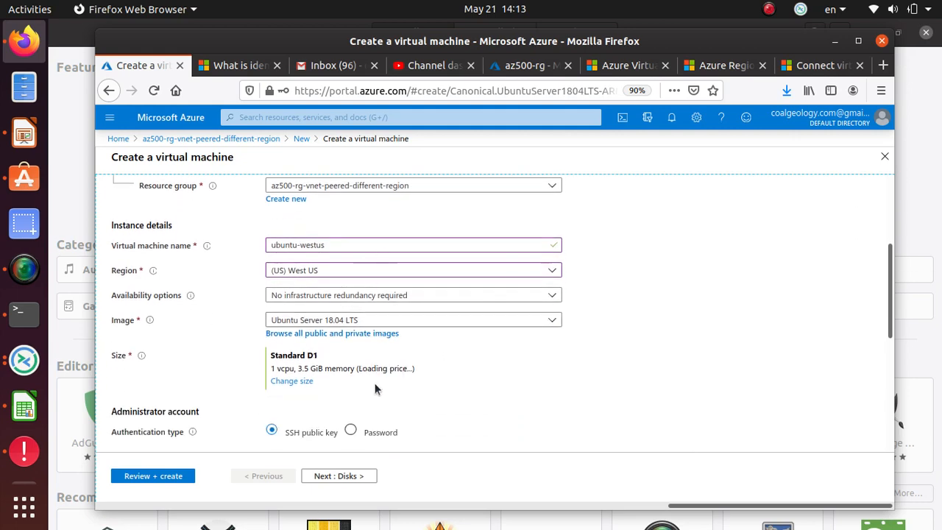
{"action": "left_click", "coordinate": [295, 382]}
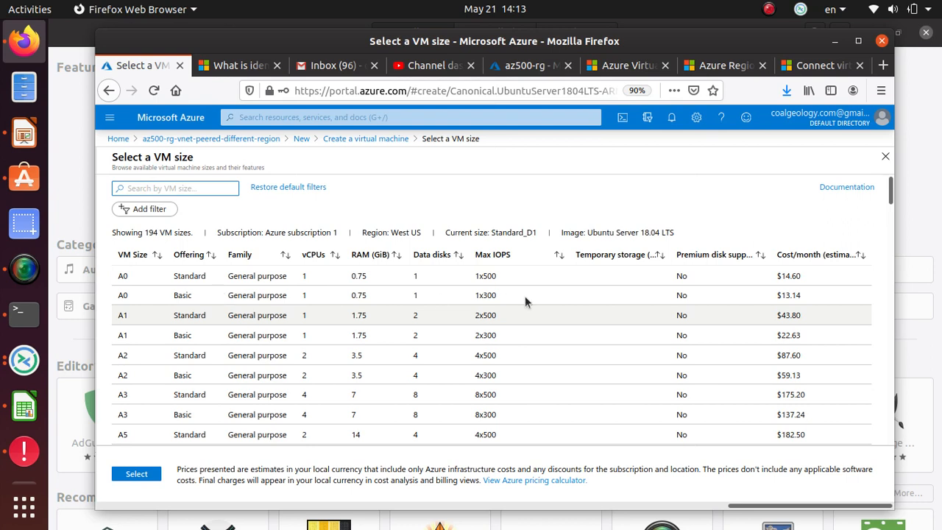
Step: Select the Basic A0 size (1 vcpu, 0.75 GiB memory) for ubuntu-westus
{"action": "left_click", "coordinate": [718, 293]}
{"action": "scroll", "coordinate": [677, 361], "scroll_direction": "down", "scroll_amount": 1}
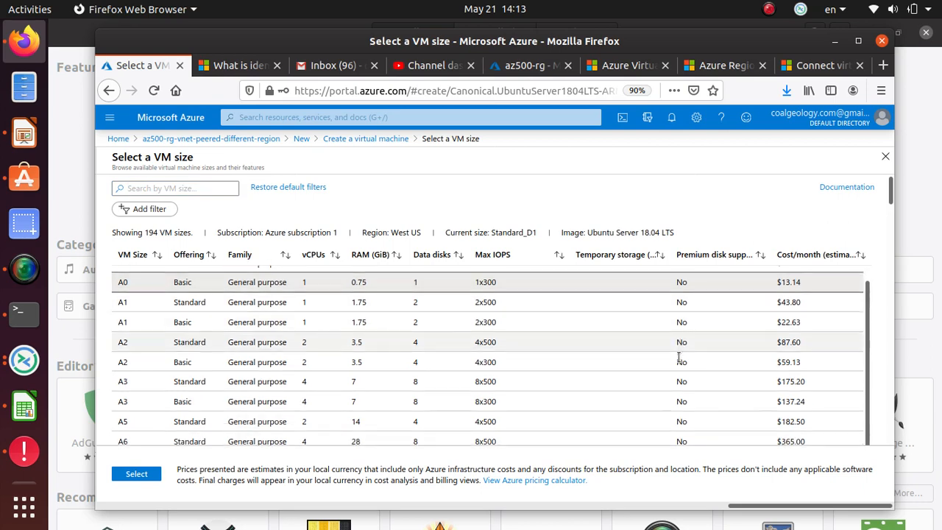
{"action": "scroll", "coordinate": [678, 358], "scroll_direction": "up", "scroll_amount": 1}
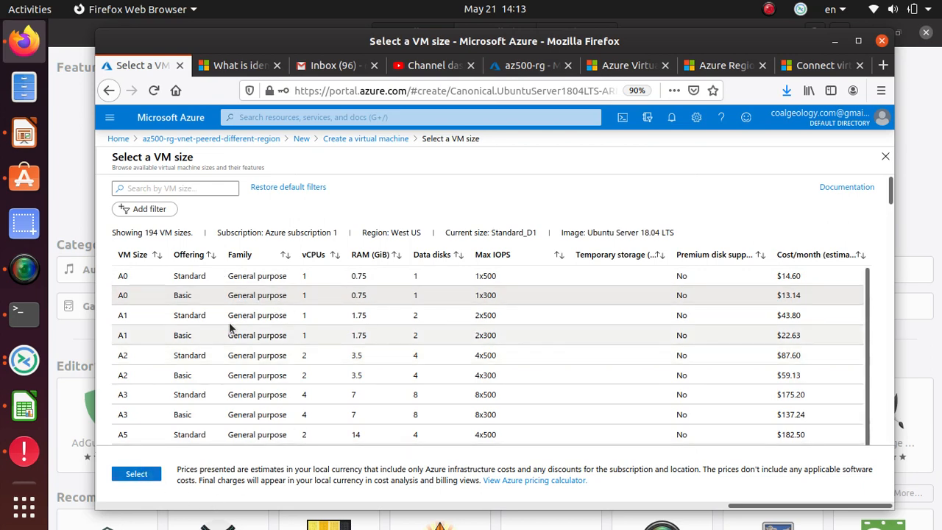
{"action": "left_click", "coordinate": [368, 294]}
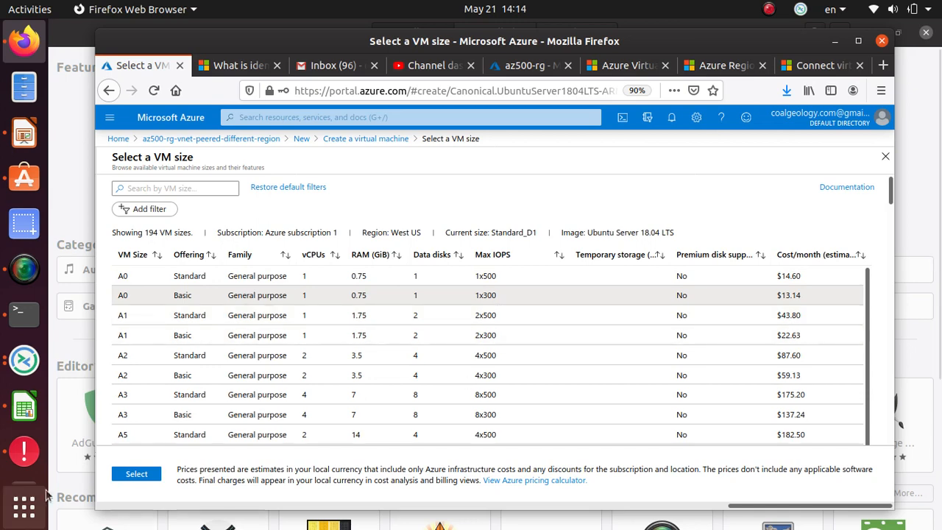
{"action": "left_click", "coordinate": [131, 476]}
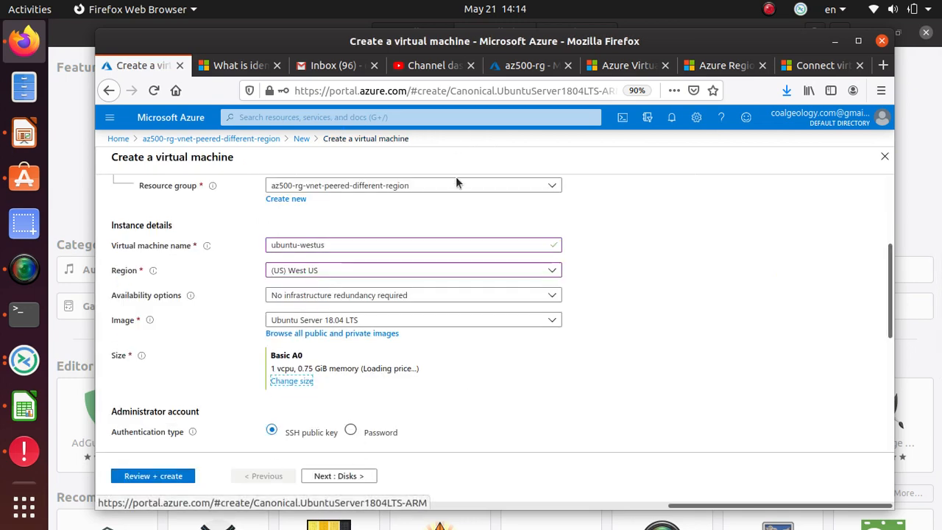
Step: Use password authentication, entering the admin username, password and confirmation, with SSH (22) allowed
{"action": "scroll", "coordinate": [367, 395], "scroll_direction": "down", "scroll_amount": 1}
{"action": "scroll", "coordinate": [367, 394], "scroll_direction": "down", "scroll_amount": 1}
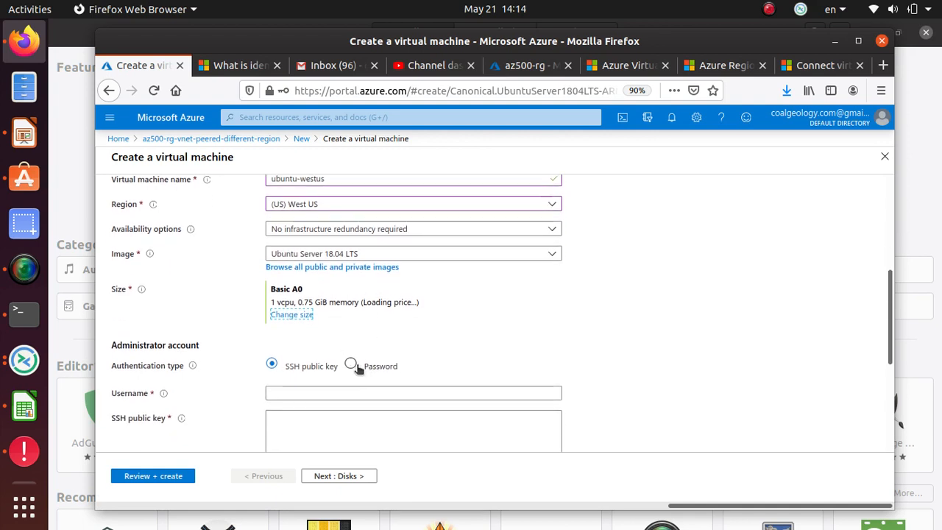
{"action": "left_click", "coordinate": [351, 364]}
{"action": "scroll", "coordinate": [491, 352], "scroll_direction": "down", "scroll_amount": 1}
{"action": "scroll", "coordinate": [491, 344], "scroll_direction": "down", "scroll_amount": 1}
{"action": "left_click", "coordinate": [291, 333]}
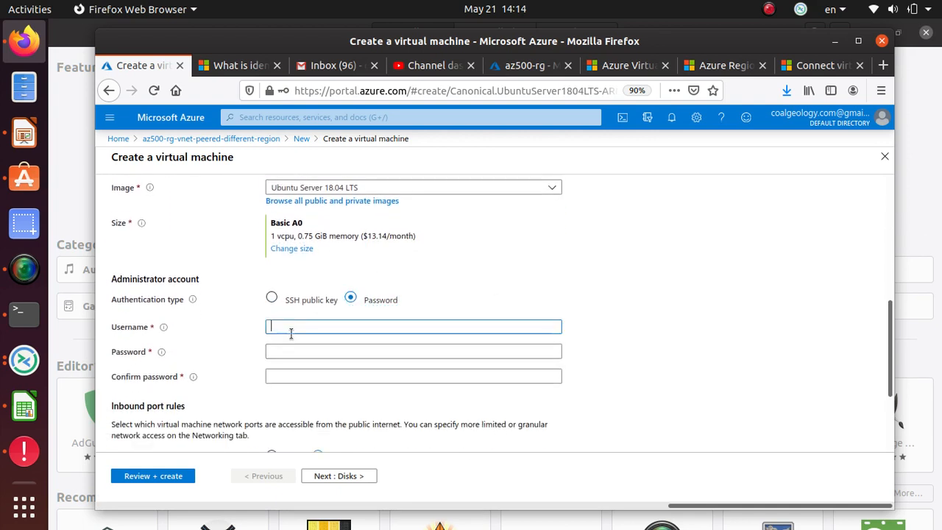
{"action": "type", "text": "abasu"}
{"action": "key", "text": "Tab"}
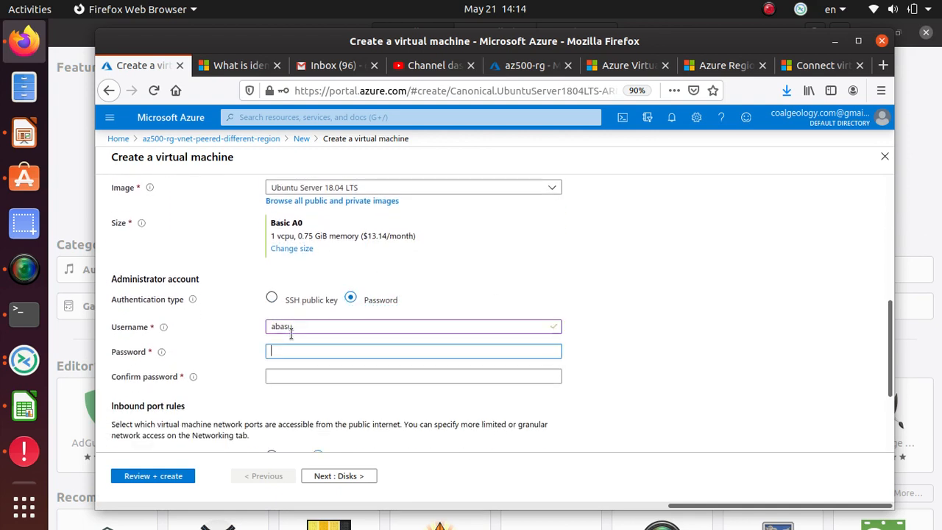
{"action": "type", "text": "••"}
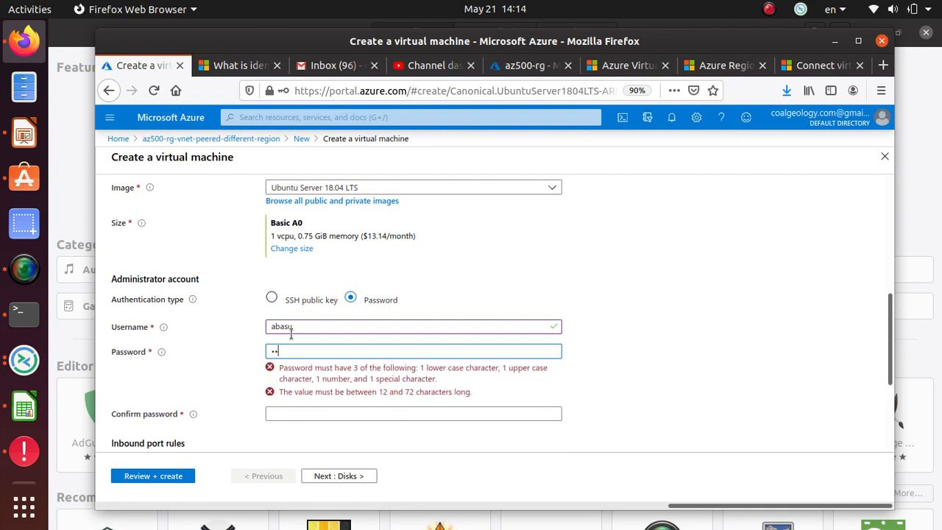
{"action": "type", "text": "••••••••••"}
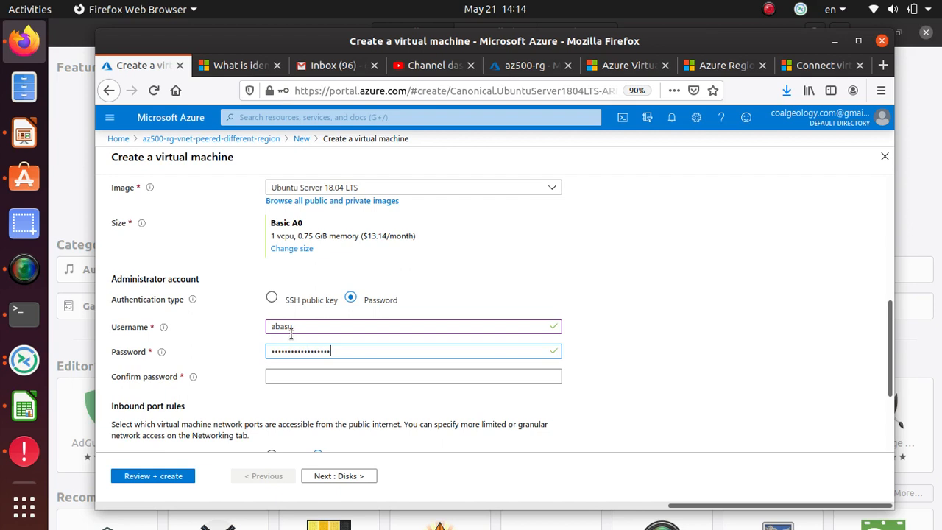
{"action": "key", "text": "Tab"}
{"action": "type", "text": "••••"}
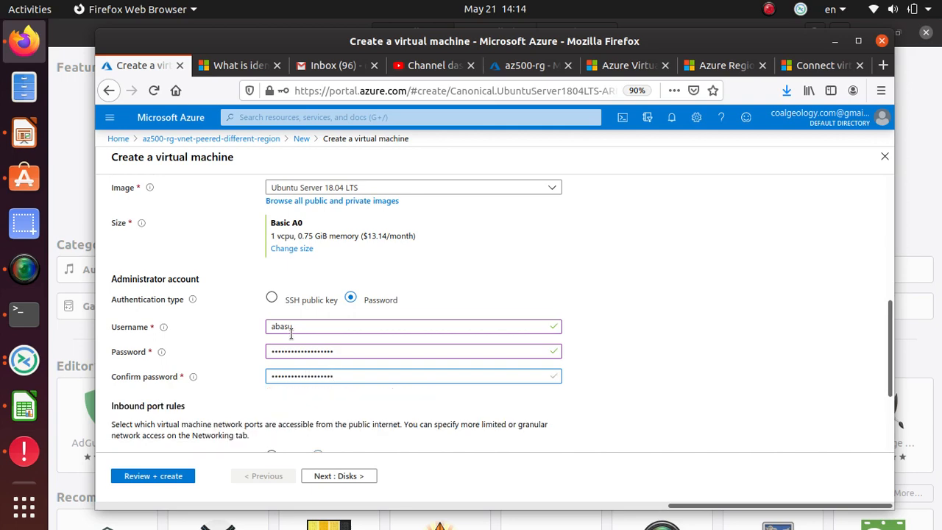
{"action": "scroll", "coordinate": [322, 335], "scroll_direction": "down", "scroll_amount": 3}
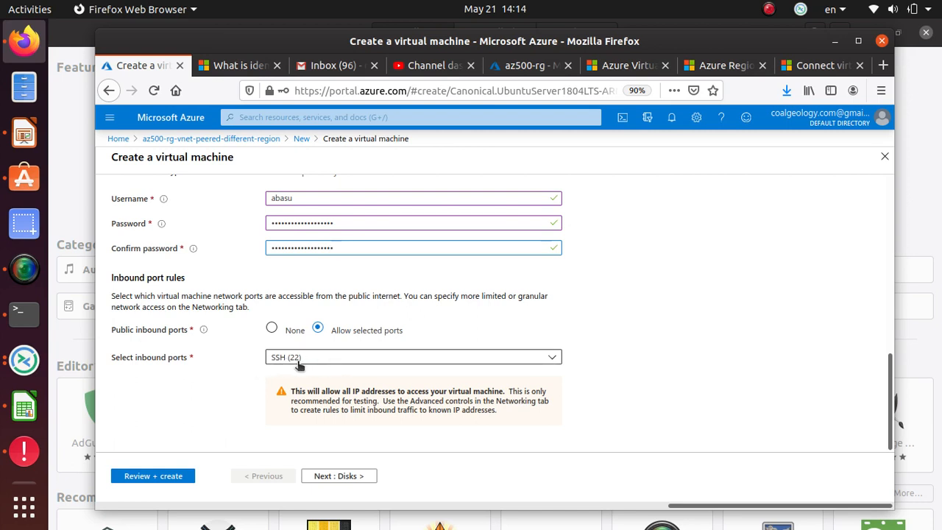
{"action": "left_click", "coordinate": [318, 480]}
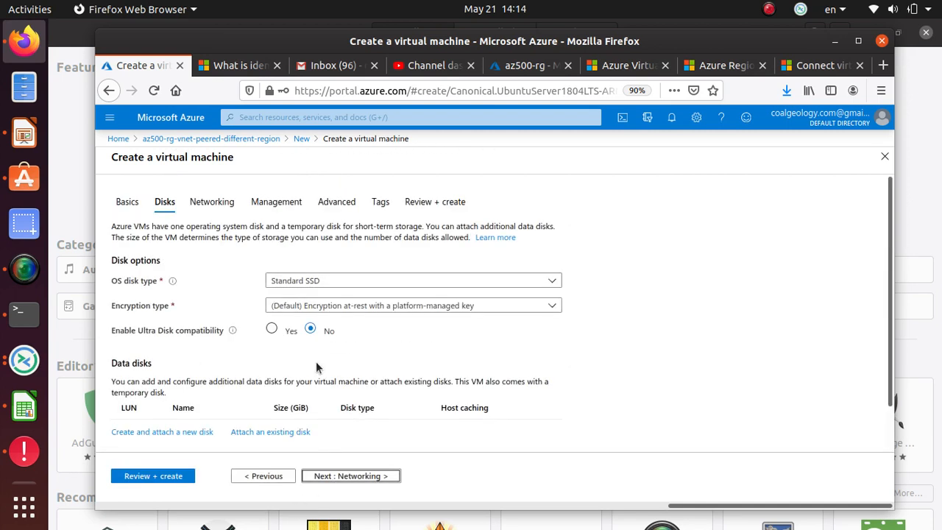
Step: Change the OS disk type from Standard SSD to Standard HDD
{"action": "left_click", "coordinate": [335, 281]}
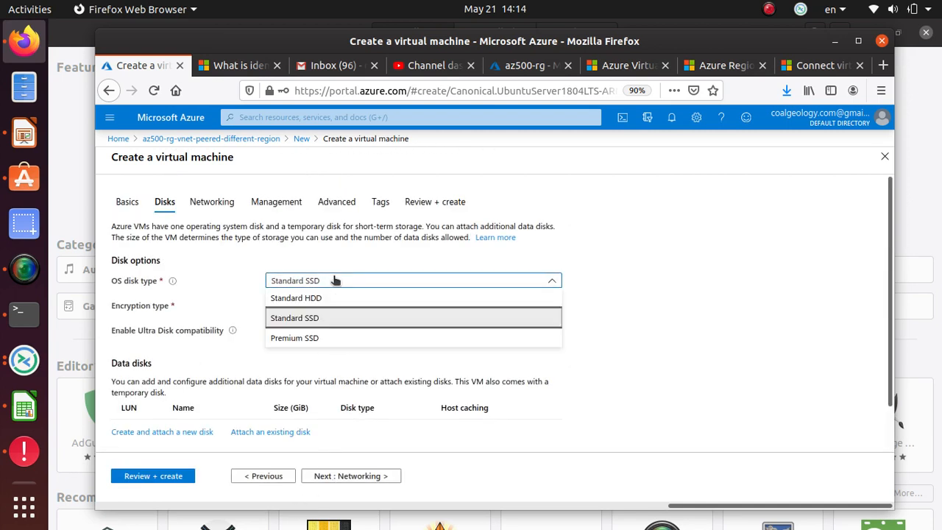
{"action": "left_click", "coordinate": [330, 304]}
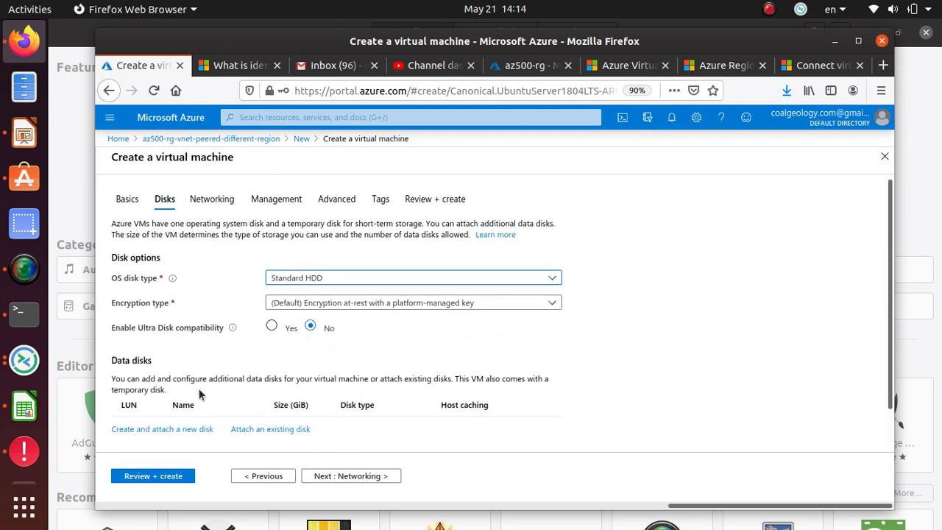
{"action": "scroll", "coordinate": [198, 390], "scroll_direction": "down", "scroll_amount": 1}
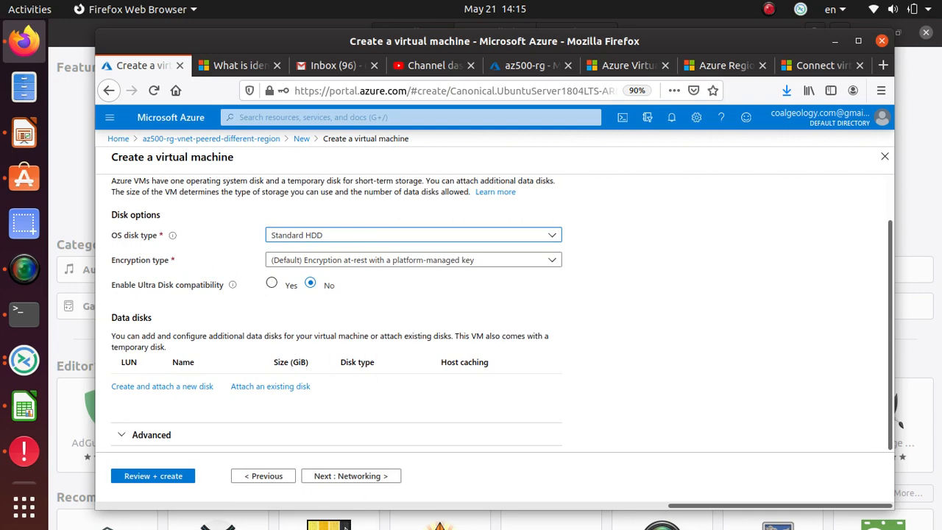
Step: Keep the default 10.0.1.0/24 subnet and accept the new public IP ubuntu-westus-ip
{"action": "left_click", "coordinate": [361, 476]}
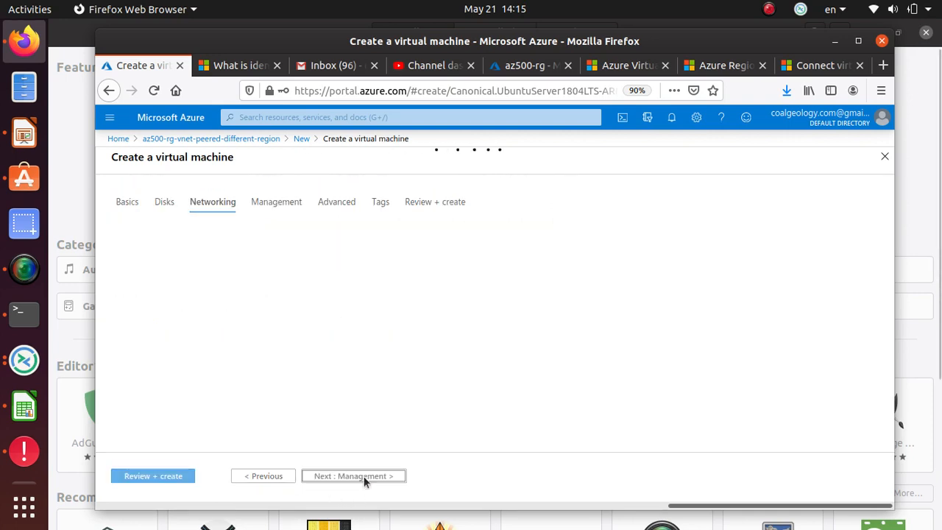
{"action": "scroll", "coordinate": [461, 286], "scroll_direction": "down", "scroll_amount": 3}
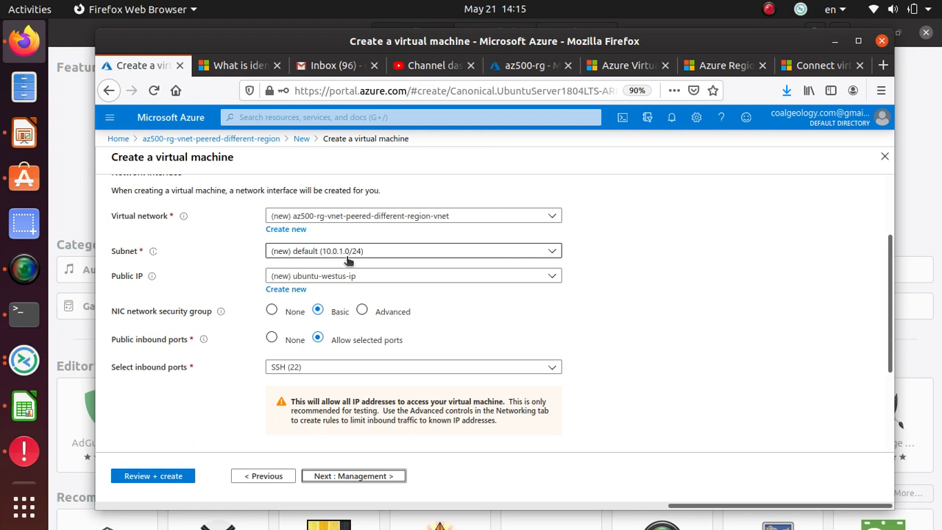
{"action": "left_click", "coordinate": [437, 251]}
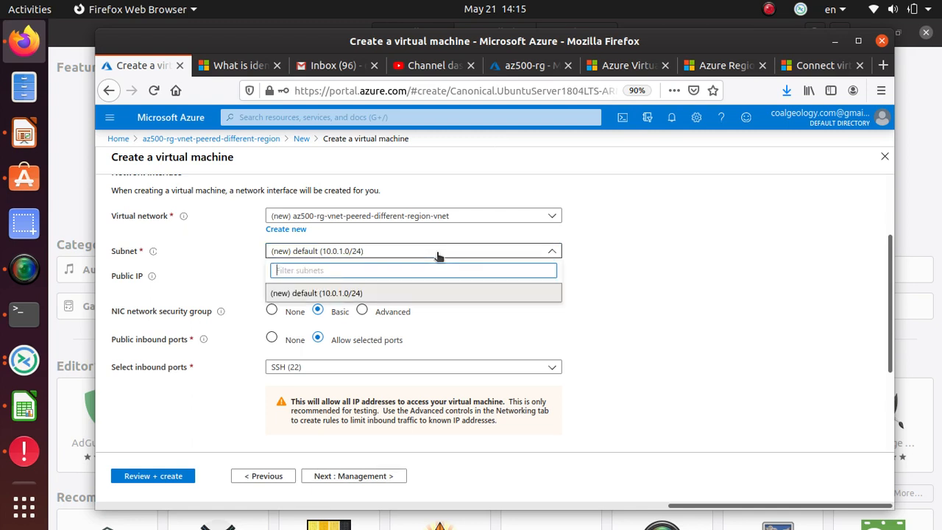
{"action": "left_click", "coordinate": [302, 293]}
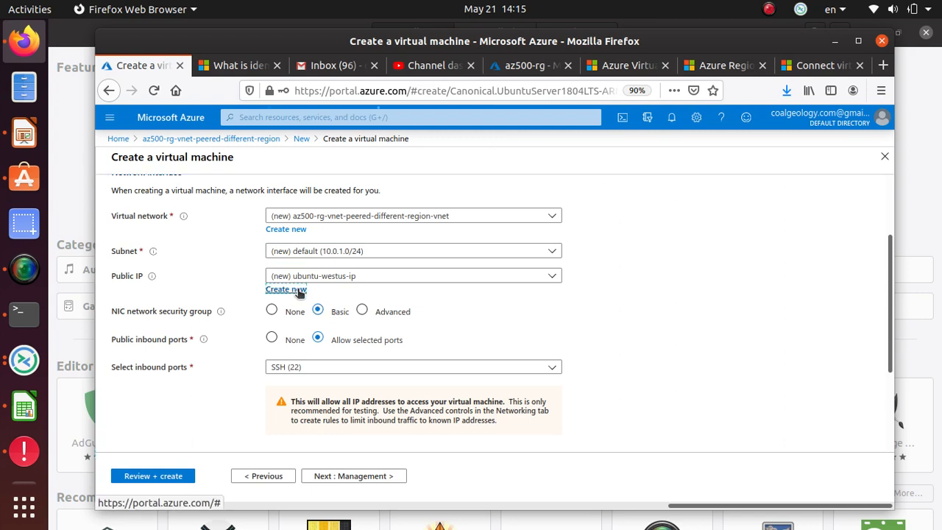
{"action": "left_click", "coordinate": [295, 290]}
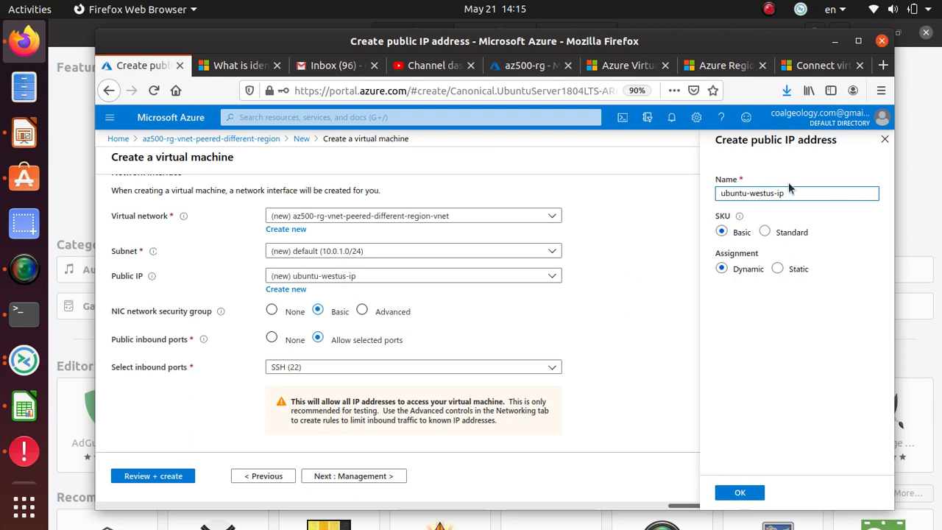
{"action": "left_click", "coordinate": [740, 491]}
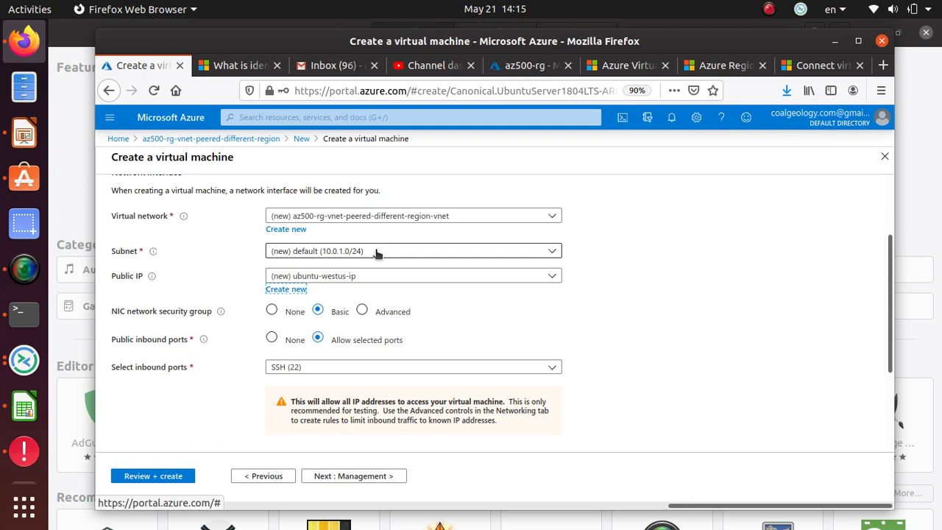
{"action": "left_click", "coordinate": [377, 251]}
{"action": "left_click", "coordinate": [377, 251]}
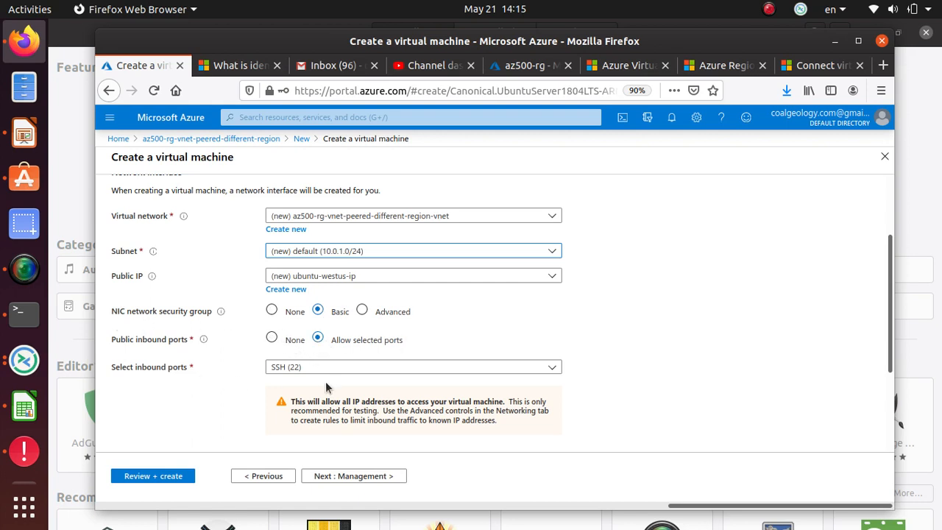
{"action": "scroll", "coordinate": [326, 384], "scroll_direction": "down", "scroll_amount": 3}
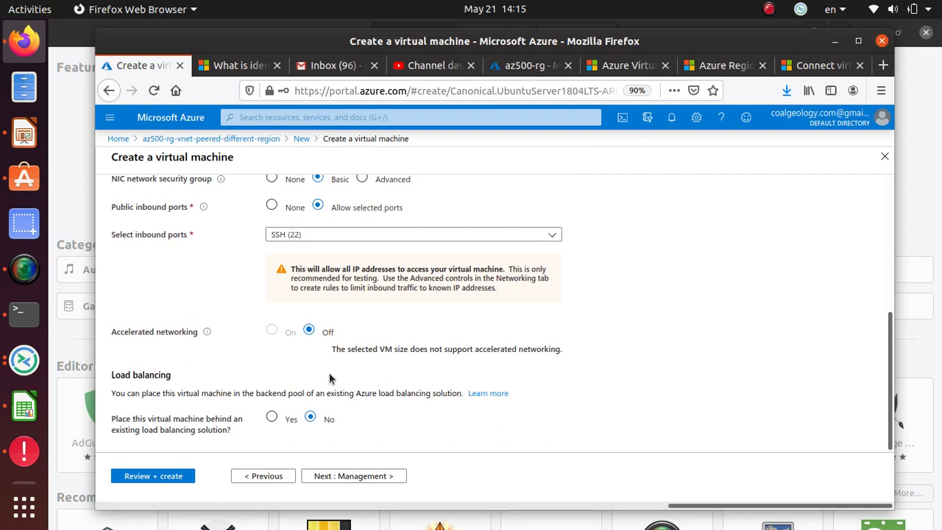
Step: Turn OS guest diagnostics On in the Management settings
{"action": "left_click", "coordinate": [353, 476]}
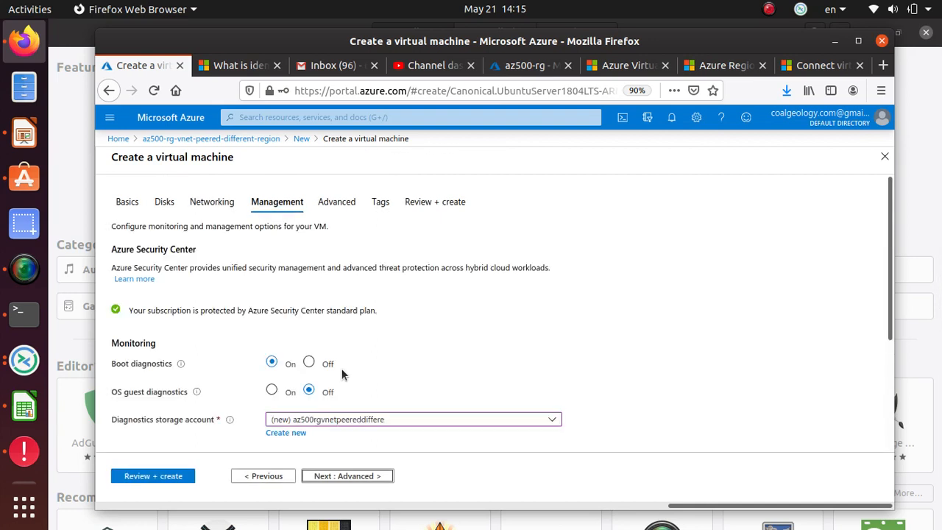
{"action": "scroll", "coordinate": [341, 271], "scroll_direction": "down", "scroll_amount": 2}
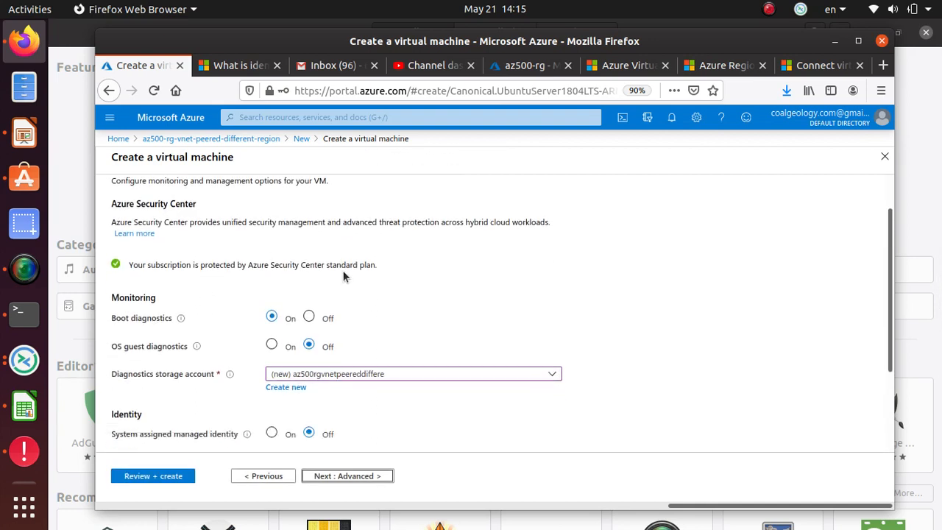
{"action": "left_click", "coordinate": [272, 324]}
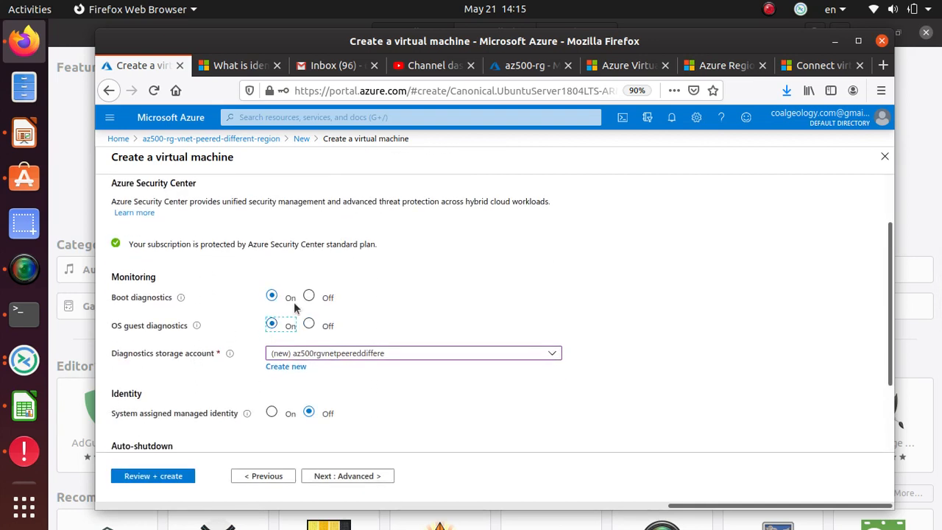
{"action": "scroll", "coordinate": [578, 387], "scroll_direction": "down", "scroll_amount": 1}
{"action": "scroll", "coordinate": [577, 386], "scroll_direction": "down", "scroll_amount": 3}
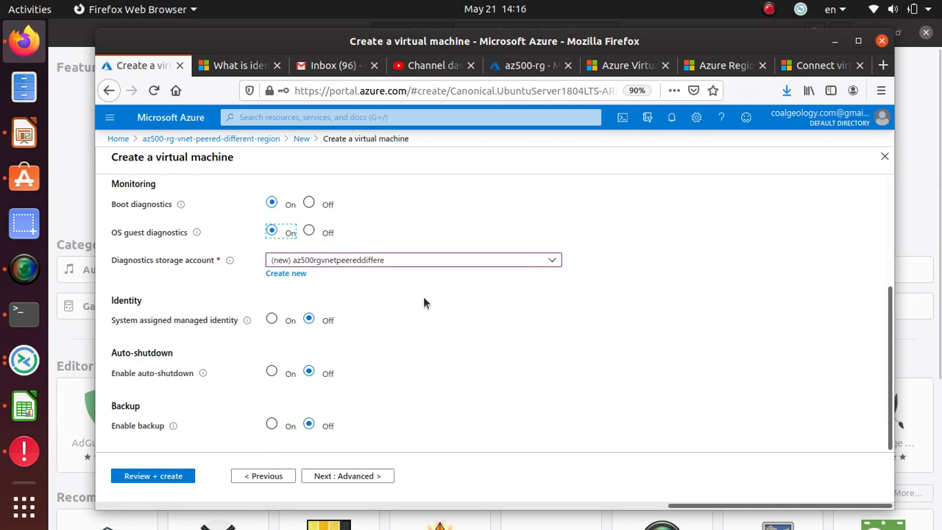
Step: Leave VM generation at Gen 1 in Advanced settings, reviewing the Generation 2 note
{"action": "left_click", "coordinate": [313, 477]}
{"action": "scroll", "coordinate": [145, 378], "scroll_direction": "down", "scroll_amount": 10}
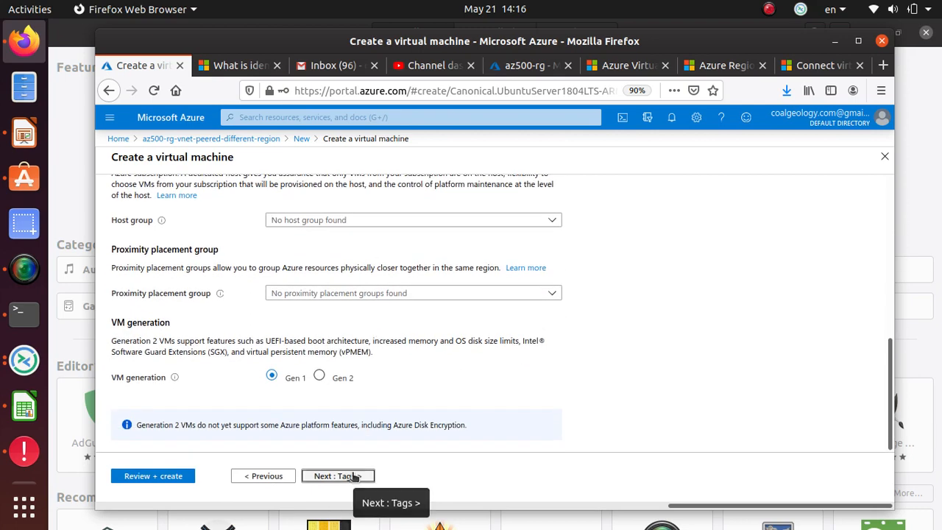
{"action": "left_click_drag", "start_coordinate": [113, 377], "coordinate": [143, 377]}
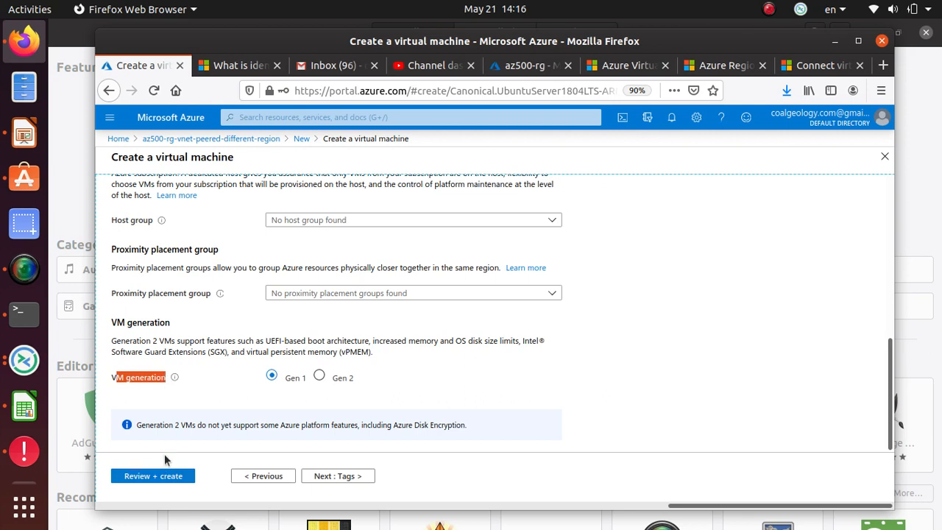
{"action": "left_click_drag", "start_coordinate": [136, 426], "coordinate": [472, 425]}
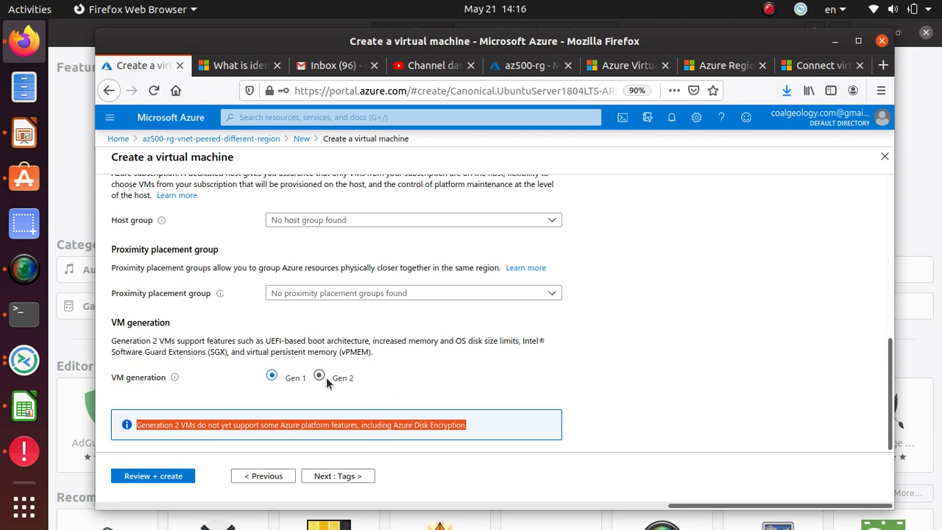
{"action": "left_click", "coordinate": [362, 477]}
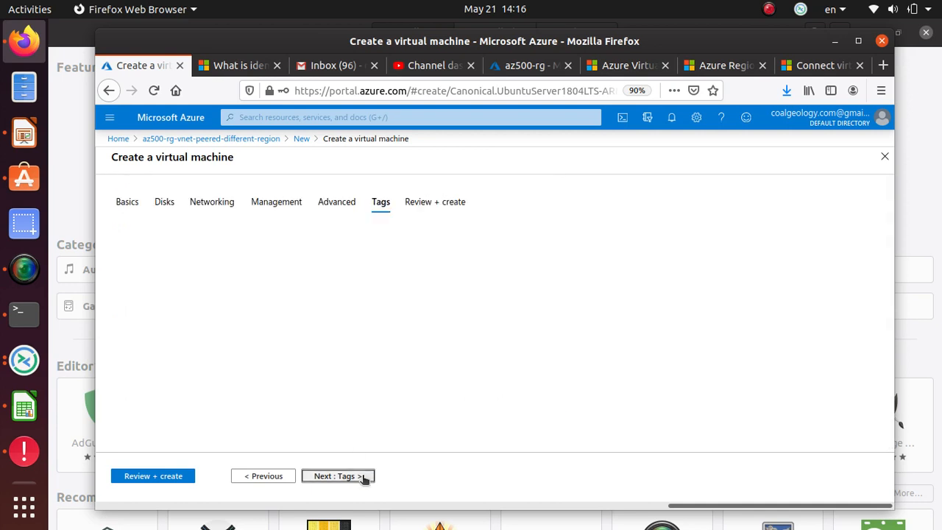
Step: Review the validated VM summary: Validation passed, Basic A0 at 0.0180 USD/hr, SSH exposure warning
{"action": "left_click", "coordinate": [377, 477]}
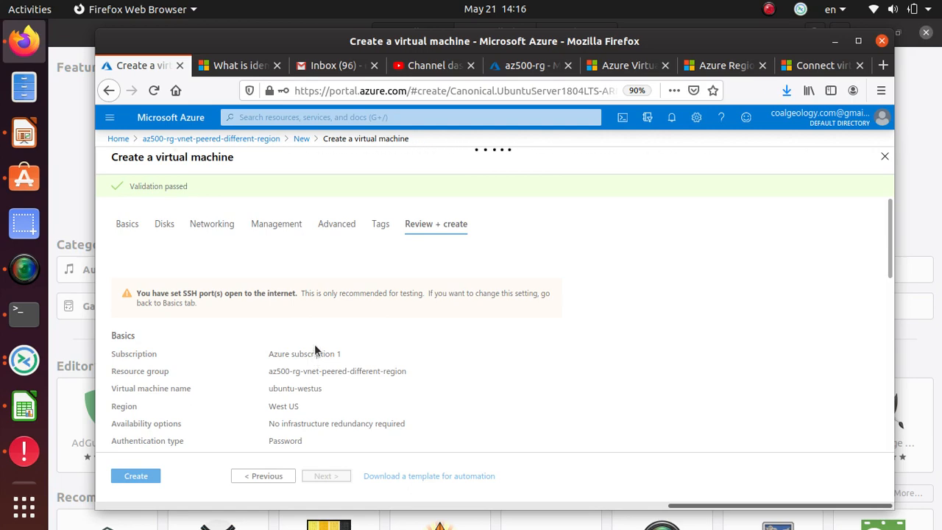
{"action": "scroll", "coordinate": [176, 403], "scroll_direction": "down", "scroll_amount": 2}
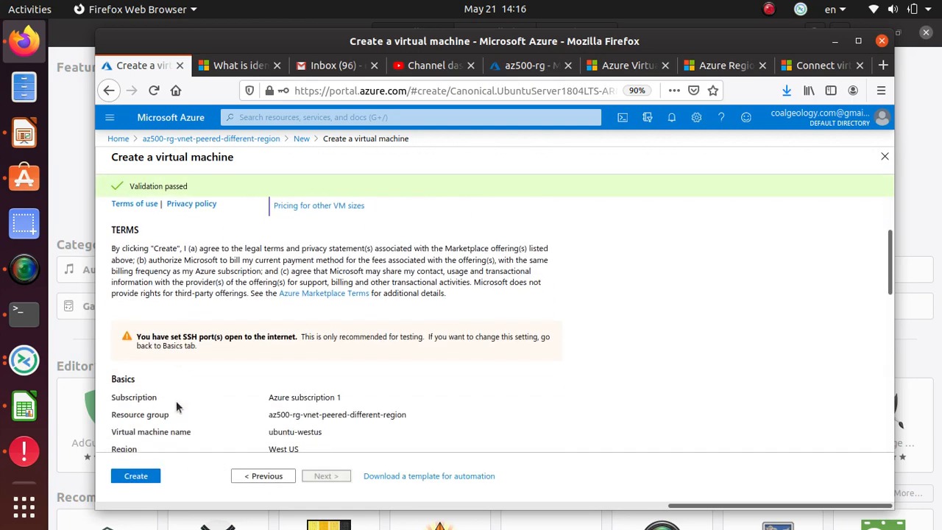
{"action": "scroll", "coordinate": [176, 403], "scroll_direction": "up", "scroll_amount": 2}
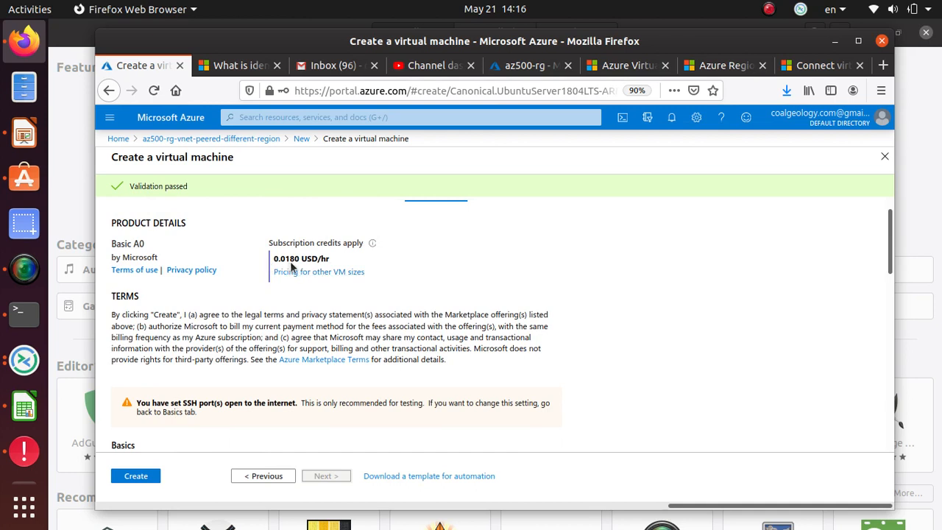
{"action": "scroll", "coordinate": [324, 360], "scroll_direction": "down", "scroll_amount": 3}
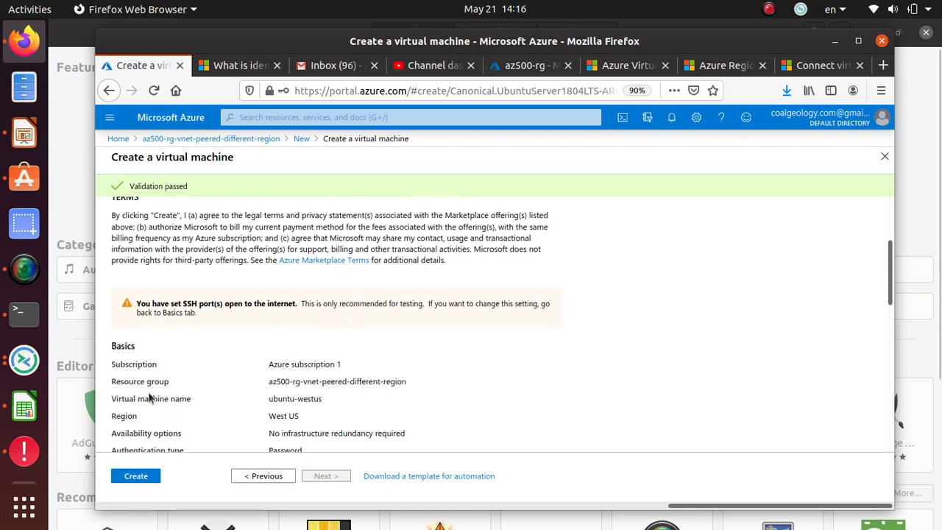
{"action": "scroll", "coordinate": [149, 398], "scroll_direction": "down", "scroll_amount": 4}
Step: Create the ubuntu-westus VM and check the notifications for the deployment in progress
{"action": "left_click", "coordinate": [136, 477]}
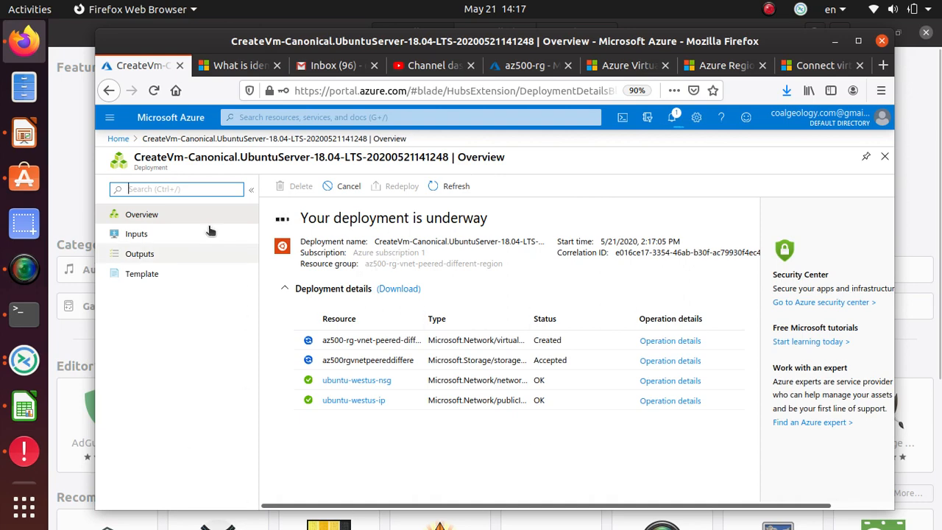
{"action": "left_click", "coordinate": [674, 119]}
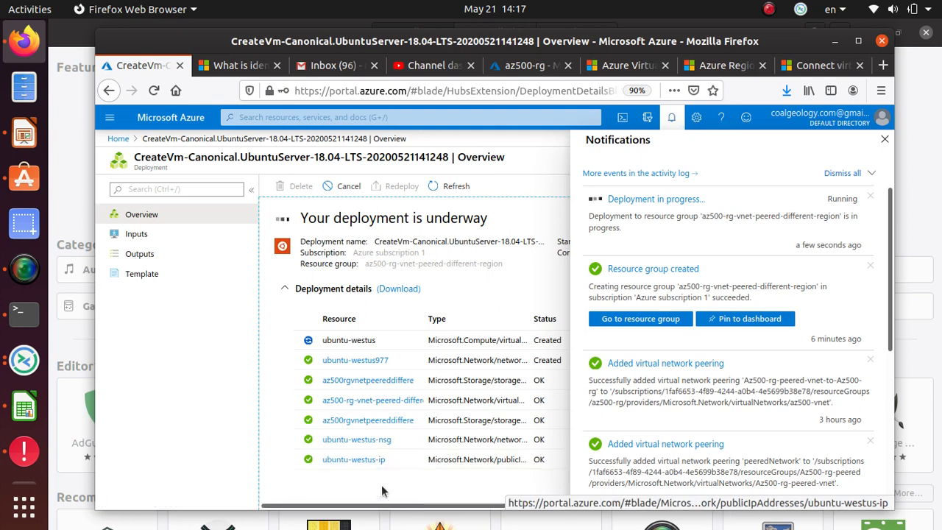
Step: Close notifications and view the deployment's template with 21 parameters, 5 variables and 7 resources
{"action": "left_click", "coordinate": [673, 120]}
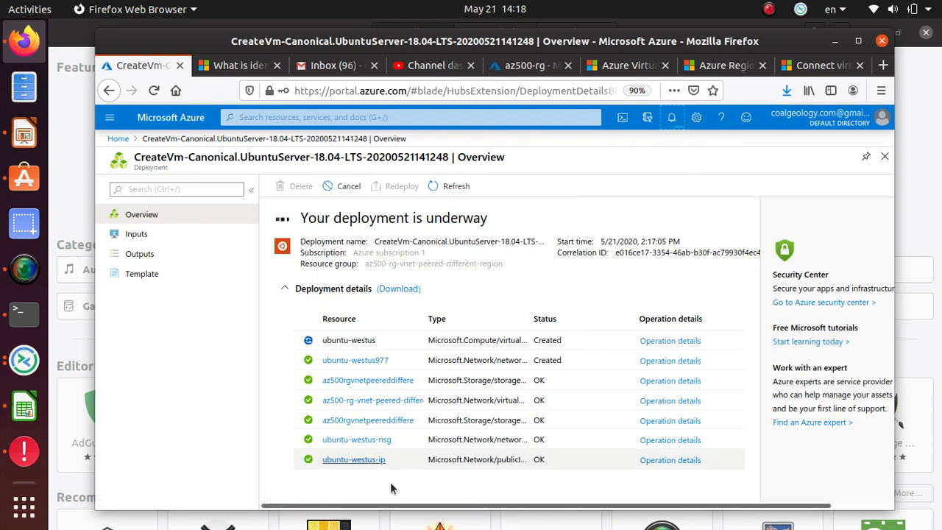
{"action": "left_click", "coordinate": [157, 278]}
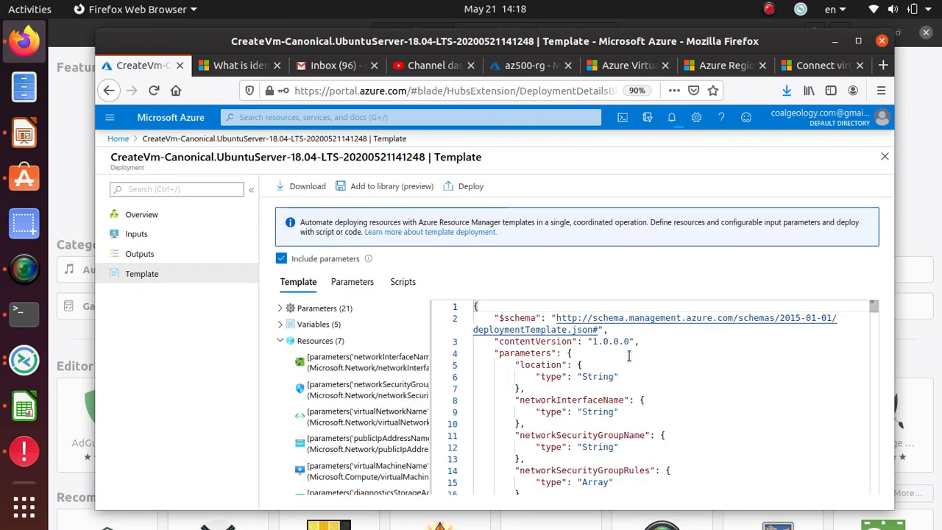
Step: Scroll the template JSON back to line 1 showing $schema, contentVersion and parameters
{"action": "scroll", "coordinate": [628, 359], "scroll_direction": "down", "scroll_amount": 5}
{"action": "scroll", "coordinate": [628, 360], "scroll_direction": "down", "scroll_amount": 20}
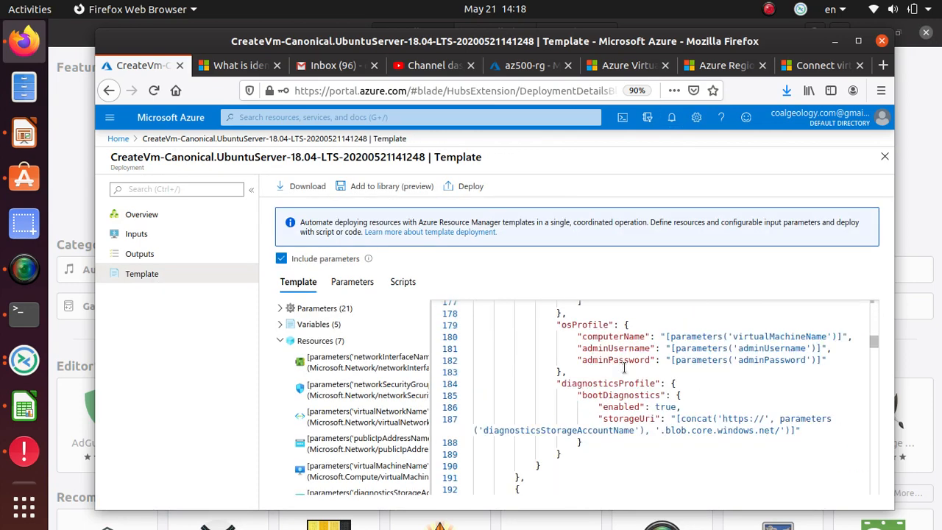
{"action": "scroll", "coordinate": [624, 367], "scroll_direction": "up", "scroll_amount": 20}
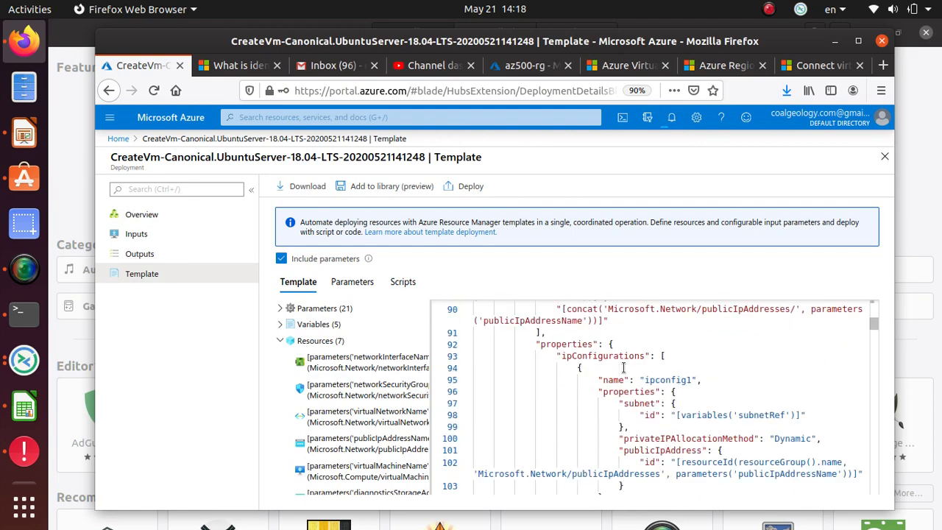
{"action": "scroll", "coordinate": [622, 367], "scroll_direction": "up", "scroll_amount": 3}
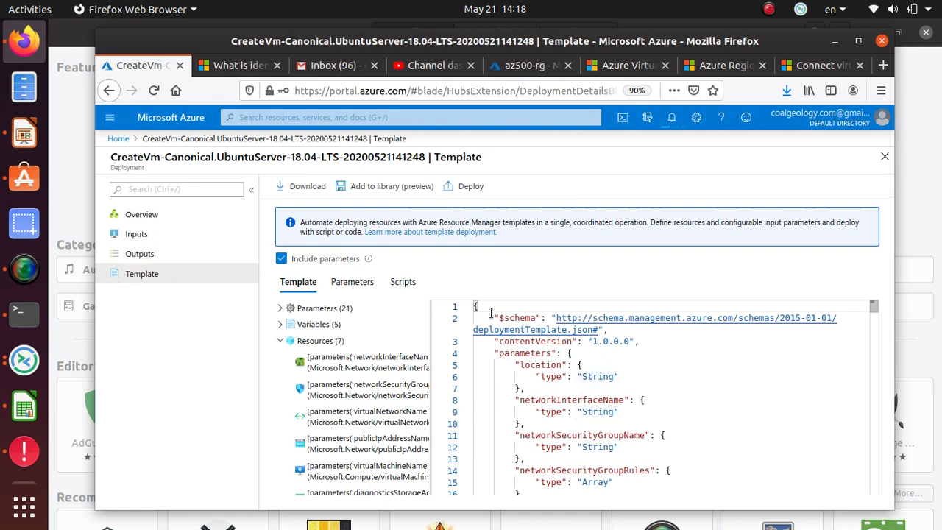
Step: Highlight the $schema entry, contentVersion 1.0.0.0 and the parameters section key
{"action": "left_click_drag", "start_coordinate": [494, 314], "coordinate": [546, 317]}
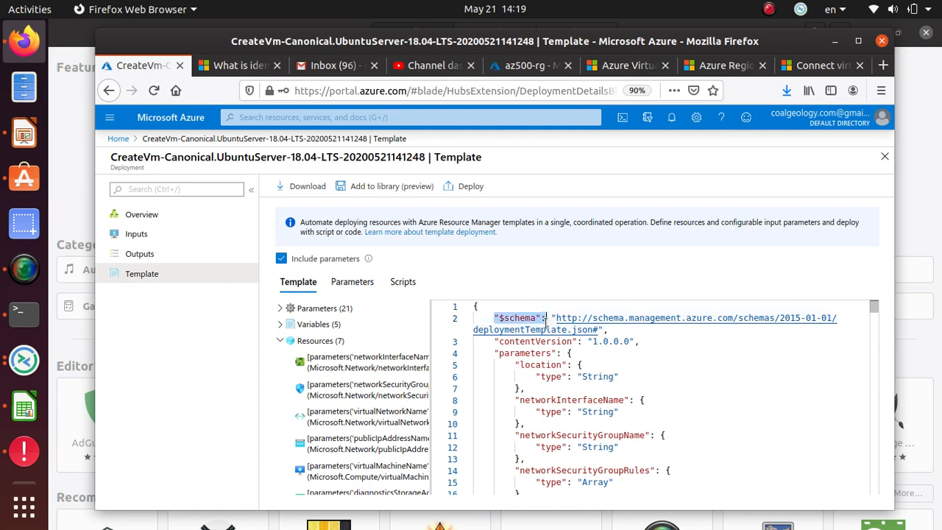
{"action": "left_click_drag", "start_coordinate": [583, 341], "coordinate": [492, 340]}
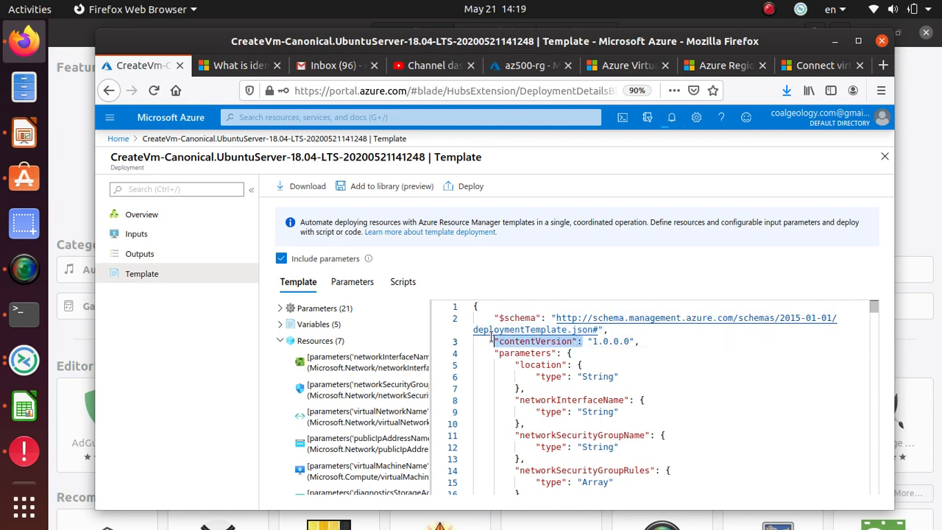
{"action": "left_click_drag", "start_coordinate": [645, 342], "coordinate": [593, 337]}
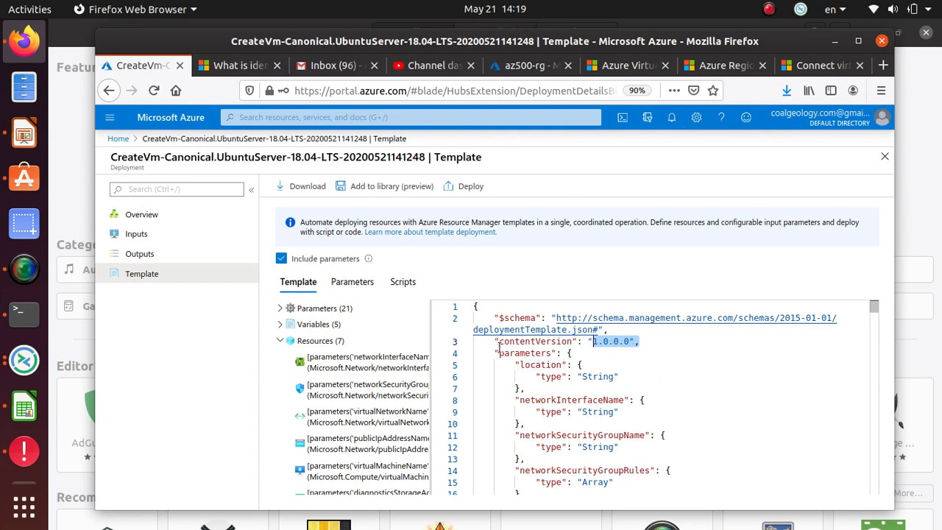
{"action": "left_click_drag", "start_coordinate": [499, 352], "coordinate": [564, 353]}
{"action": "scroll", "coordinate": [608, 390], "scroll_direction": "down", "scroll_amount": 2}
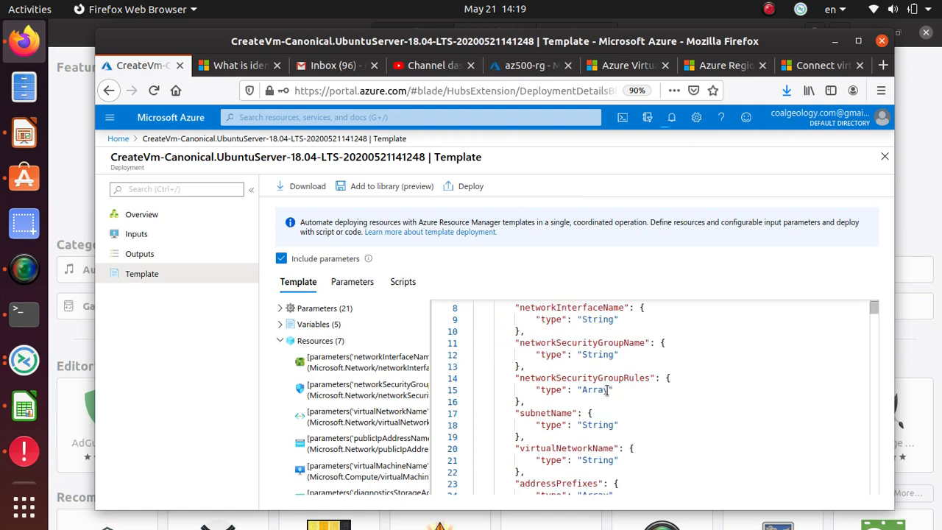
{"action": "scroll", "coordinate": [608, 390], "scroll_direction": "up", "scroll_amount": 2}
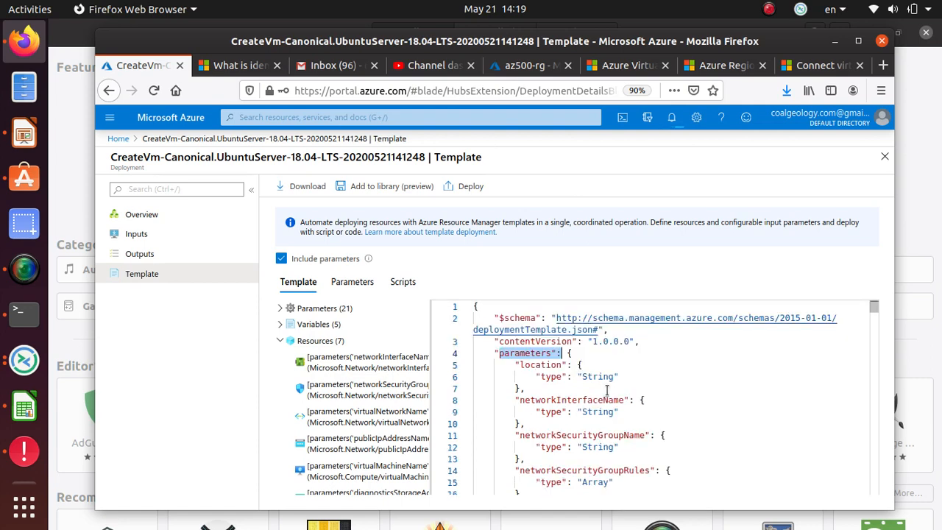
{"action": "left_click", "coordinate": [547, 363]}
Step: Highlight location's type, networkSecurityGroupName, networkSecurityGroupRules, subnetName and virtualNetworkName
{"action": "double_click", "coordinate": [553, 378]}
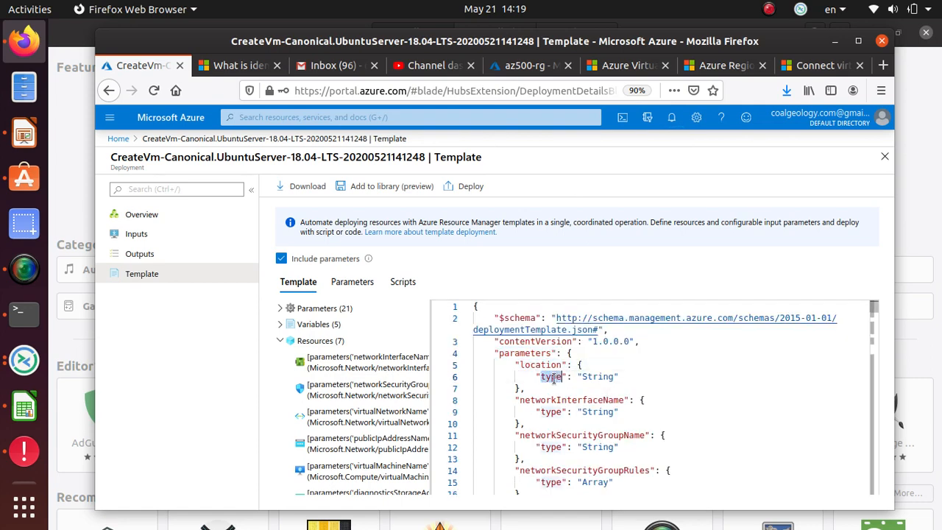
{"action": "left_click", "coordinate": [570, 393]}
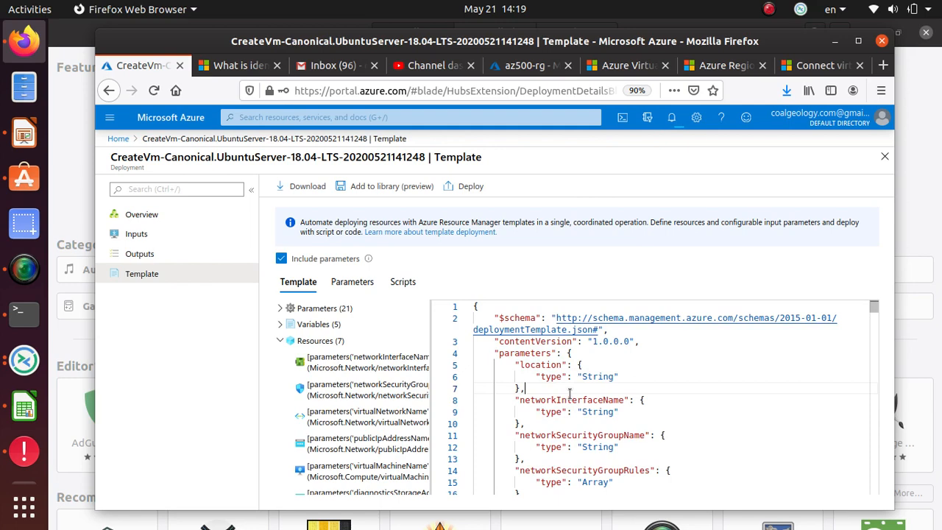
{"action": "triple_click", "coordinate": [568, 435]}
{"action": "scroll", "coordinate": [569, 434], "scroll_direction": "down", "scroll_amount": 2}
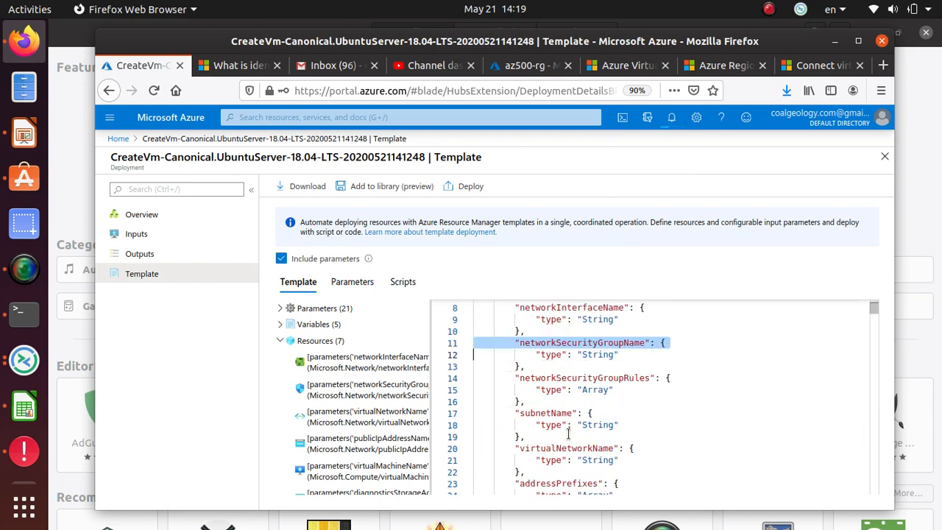
{"action": "double_click", "coordinate": [573, 377]}
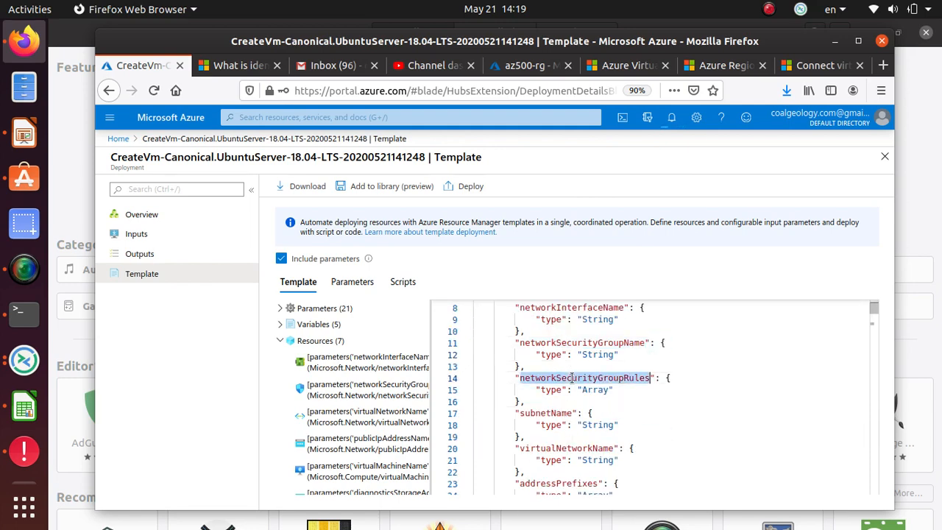
{"action": "double_click", "coordinate": [556, 414]}
{"action": "triple_click", "coordinate": [567, 448]}
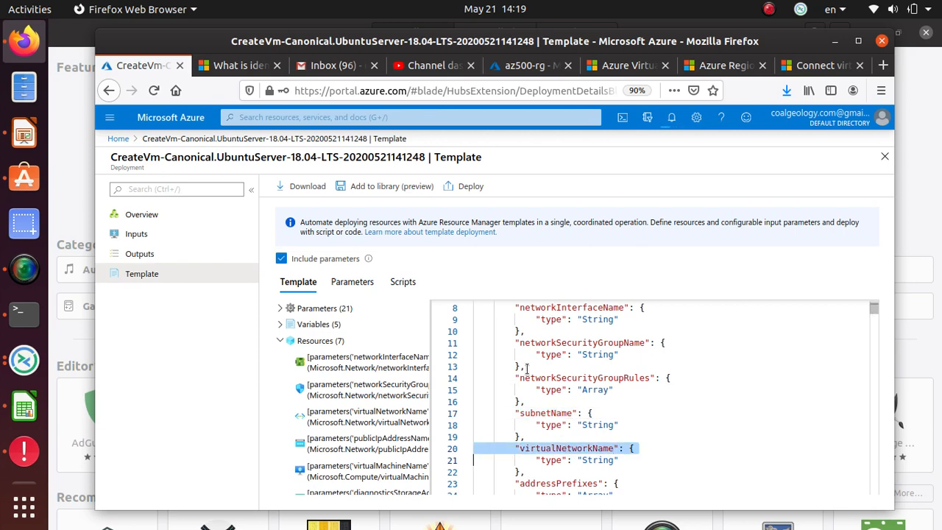
Step: Highlight addressPrefixes, subnets, publicIpAddressName, publicIpAddressType and publicIpAddressSku
{"action": "scroll", "coordinate": [527, 366], "scroll_direction": "down", "scroll_amount": 5}
{"action": "scroll", "coordinate": [613, 385], "scroll_direction": "up", "scroll_amount": 3}
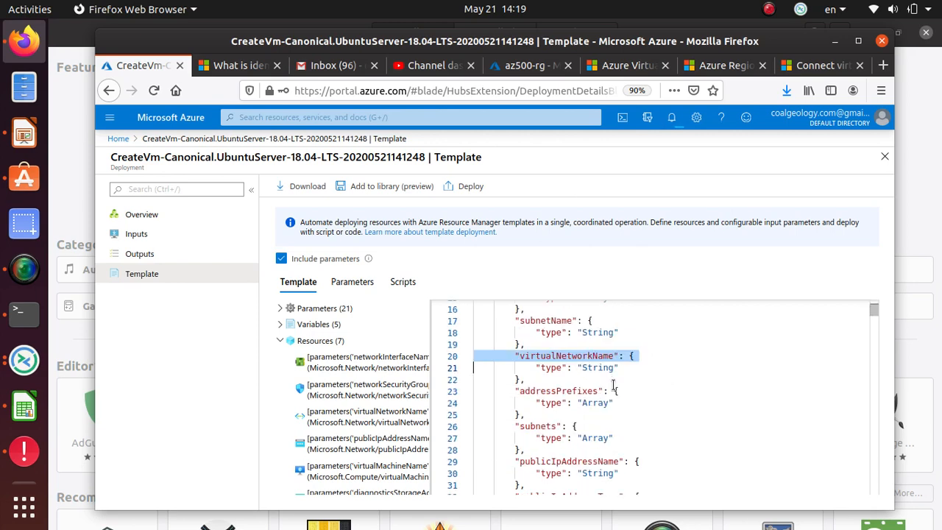
{"action": "double_click", "coordinate": [579, 391]}
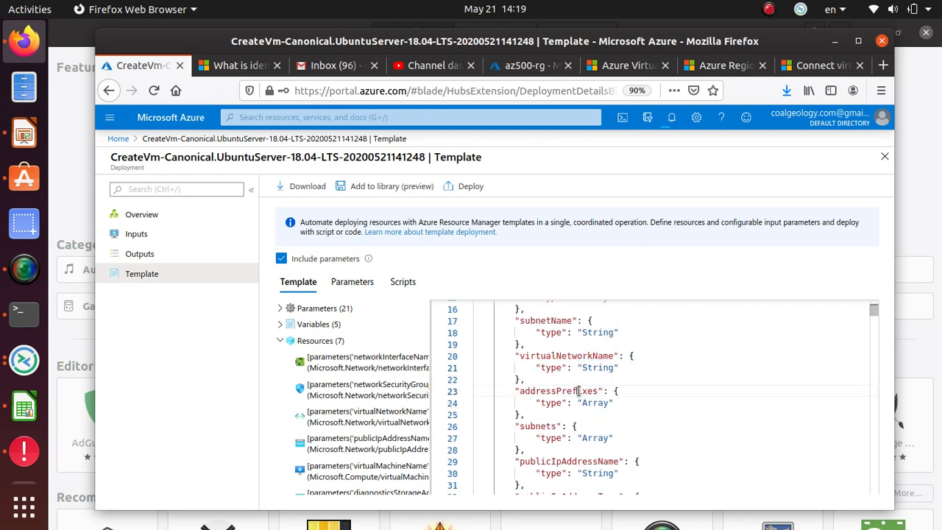
{"action": "double_click", "coordinate": [539, 427]}
{"action": "double_click", "coordinate": [554, 461]}
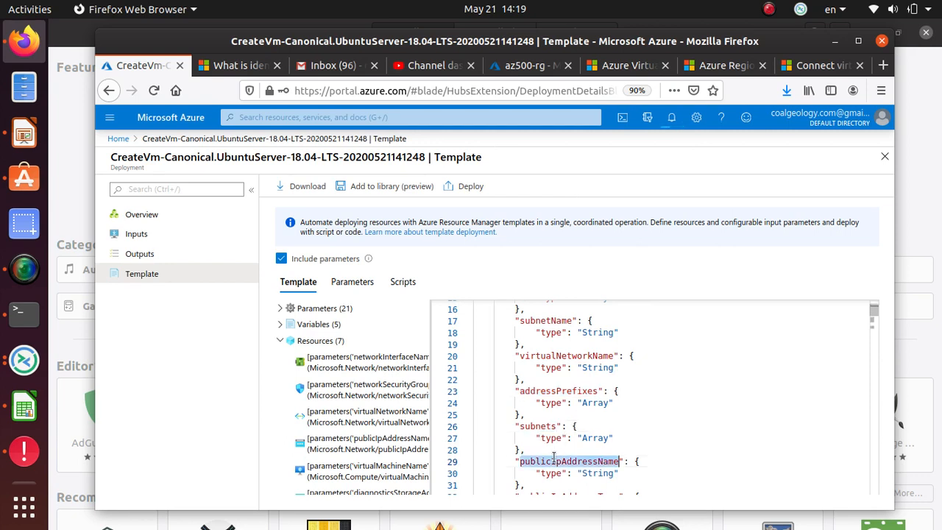
{"action": "scroll", "coordinate": [715, 391], "scroll_direction": "down", "scroll_amount": 3}
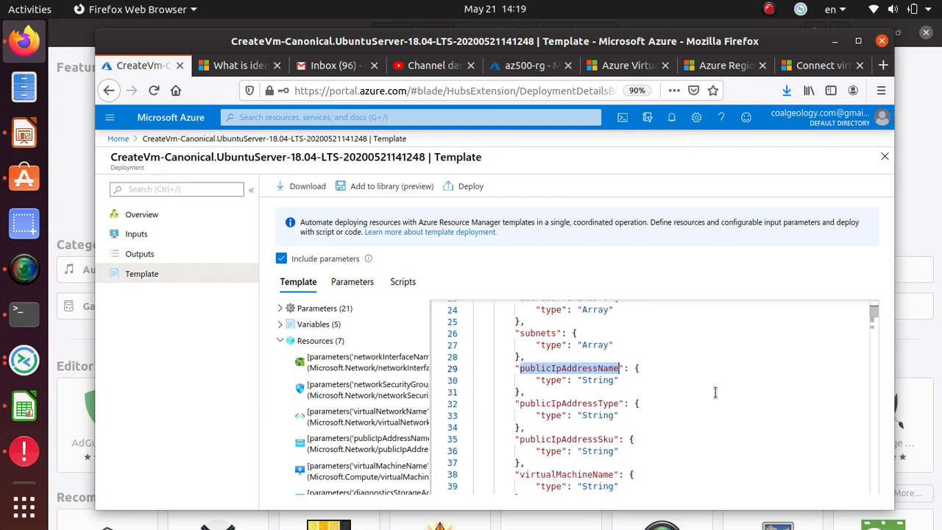
{"action": "double_click", "coordinate": [561, 403]}
{"action": "double_click", "coordinate": [571, 440]}
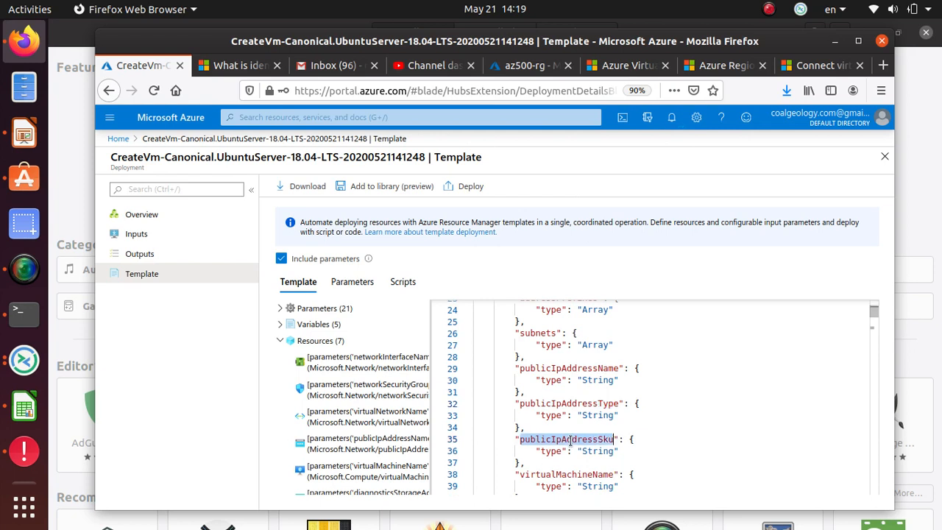
Step: Highlight virtualMachineName, virtualMachineRG, osDiskType, virtualMachineSize and adminUsername
{"action": "scroll", "coordinate": [694, 419], "scroll_direction": "down", "scroll_amount": 3}
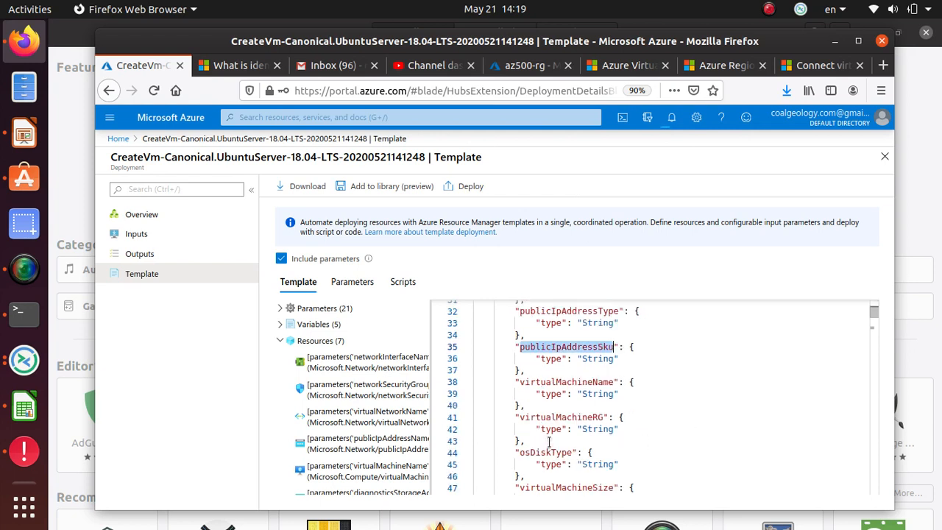
{"action": "double_click", "coordinate": [570, 382]}
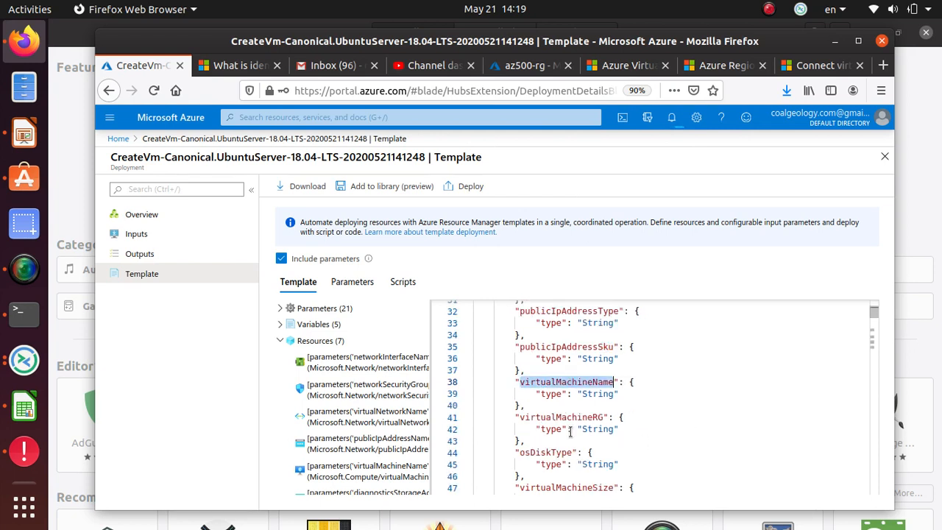
{"action": "double_click", "coordinate": [574, 417]}
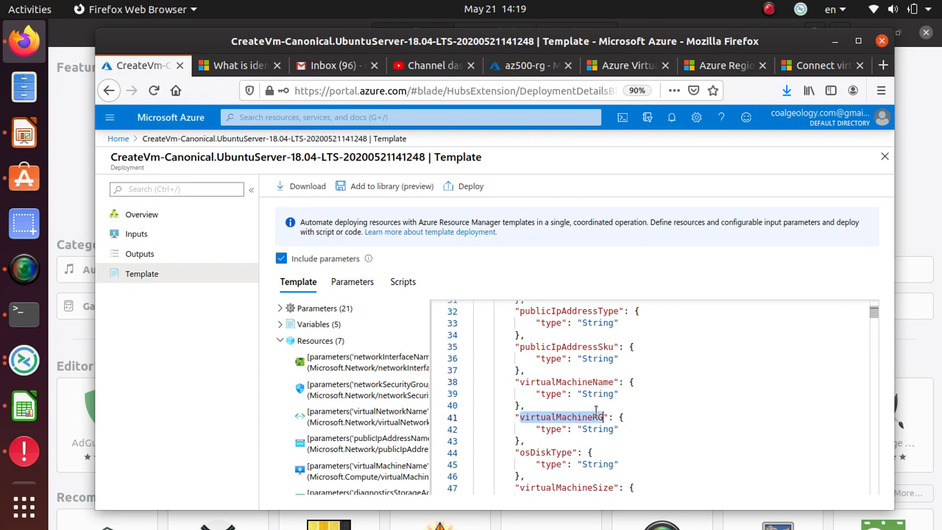
{"action": "scroll", "coordinate": [596, 411], "scroll_direction": "down", "scroll_amount": 3}
{"action": "double_click", "coordinate": [564, 360]}
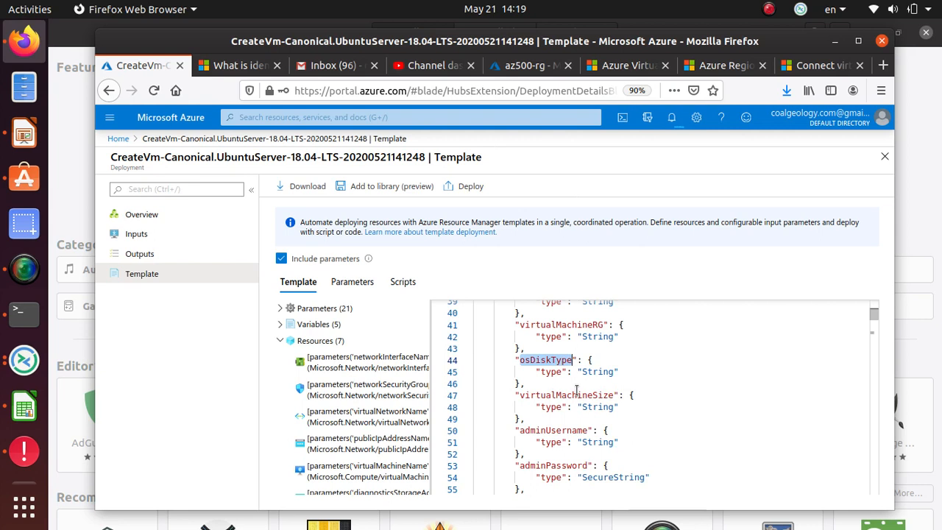
{"action": "double_click", "coordinate": [576, 391]}
{"action": "double_click", "coordinate": [566, 429]}
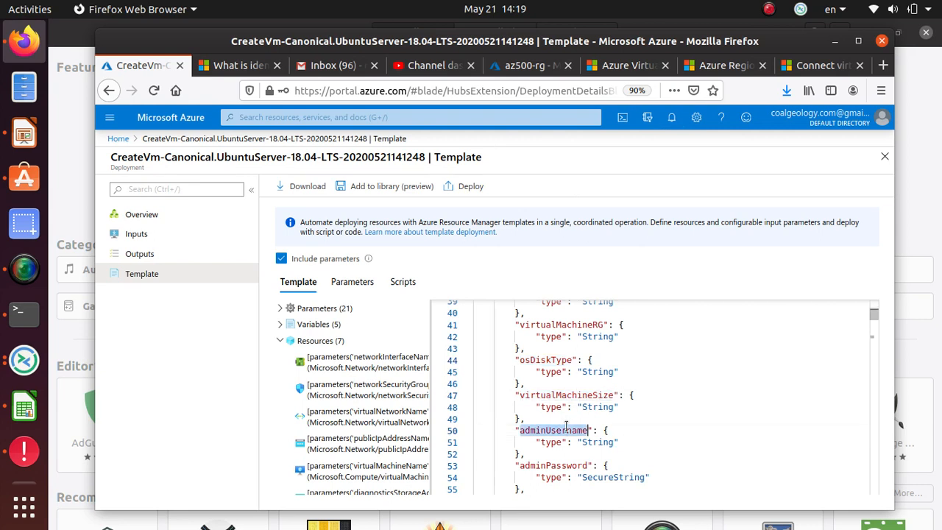
{"action": "scroll", "coordinate": [567, 426], "scroll_direction": "down", "scroll_amount": 3}
Step: Highlight adminPassword and the diagnosticsStorageAccount Name, Id, Type and Kind parameters
{"action": "double_click", "coordinate": [567, 373]}
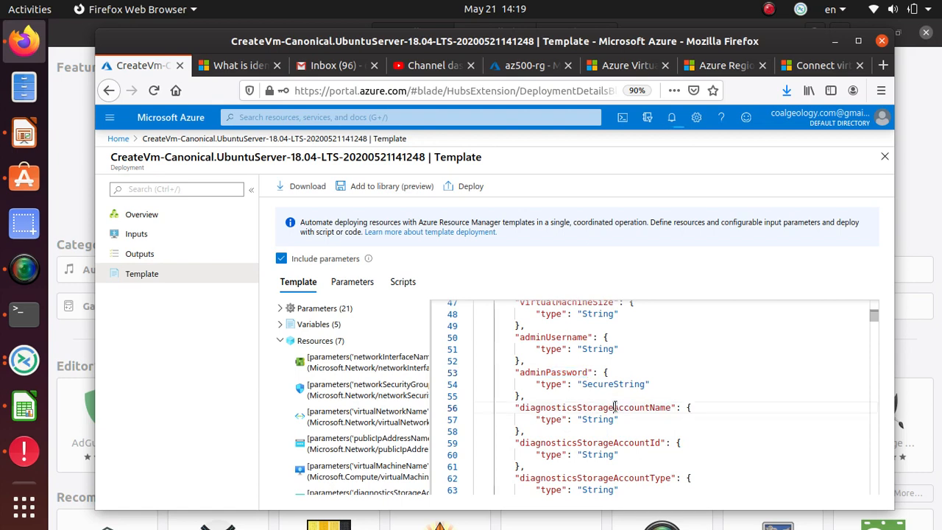
{"action": "double_click", "coordinate": [608, 407]}
{"action": "double_click", "coordinate": [610, 441]}
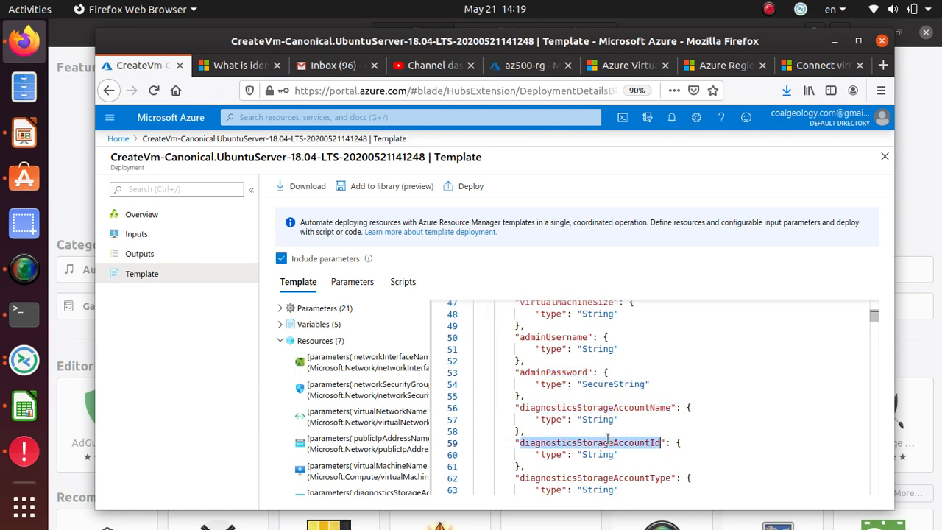
{"action": "scroll", "coordinate": [608, 439], "scroll_direction": "down", "scroll_amount": 5}
{"action": "scroll", "coordinate": [605, 420], "scroll_direction": "up", "scroll_amount": 2}
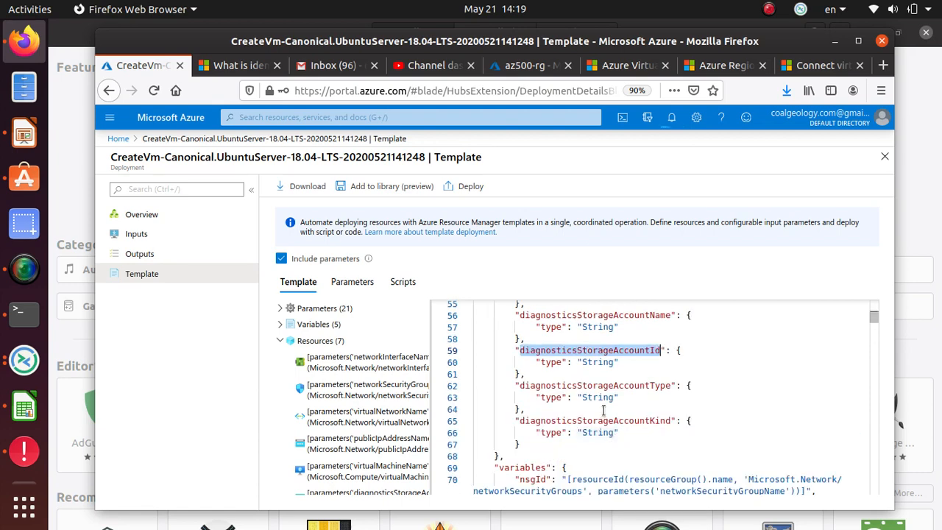
{"action": "double_click", "coordinate": [606, 385]}
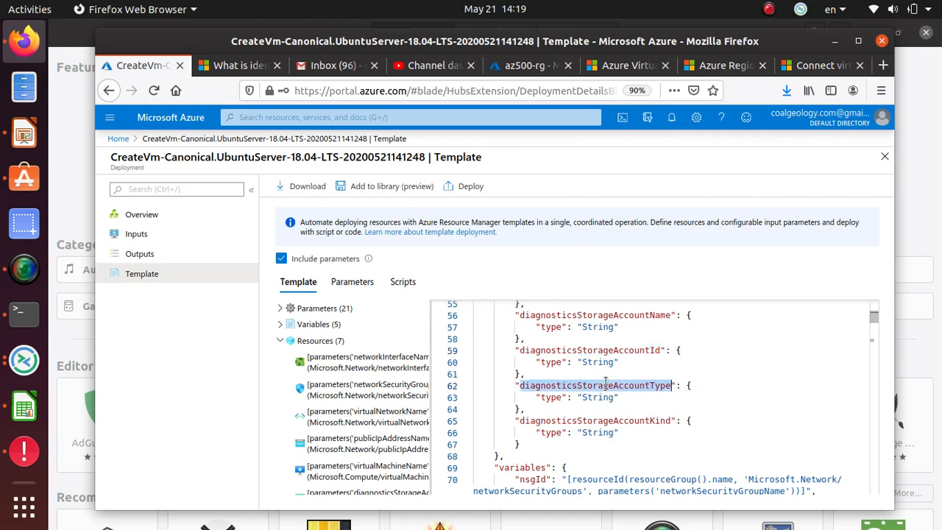
{"action": "double_click", "coordinate": [617, 422]}
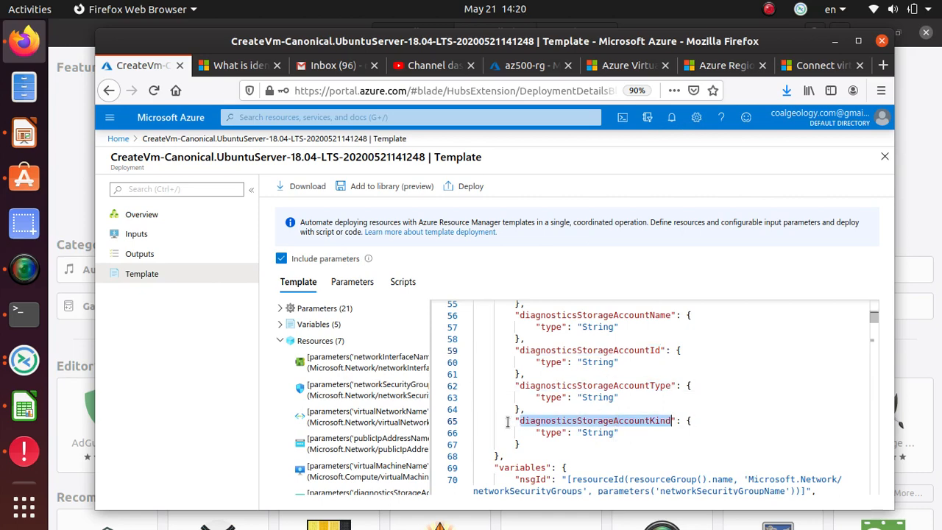
{"action": "scroll", "coordinate": [638, 437], "scroll_direction": "down", "scroll_amount": 3}
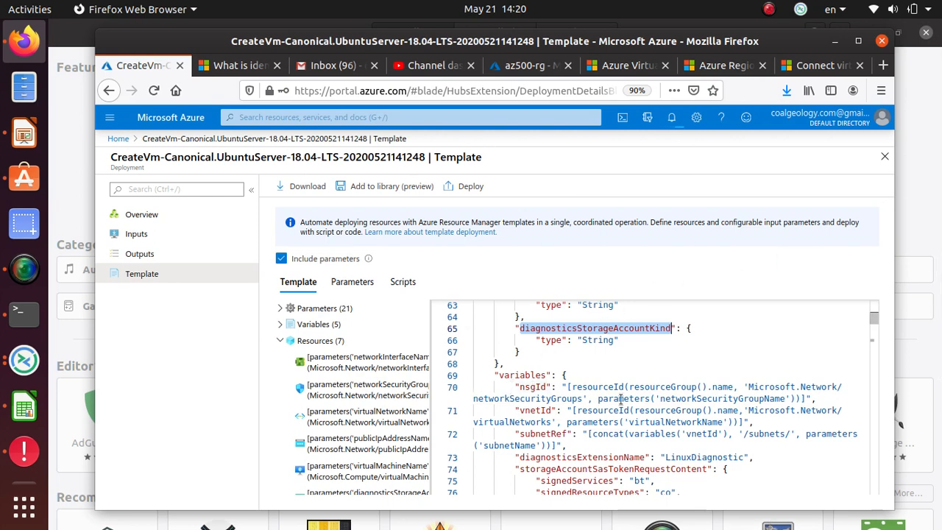
{"action": "left_click_drag", "start_coordinate": [571, 387], "coordinate": [807, 398]}
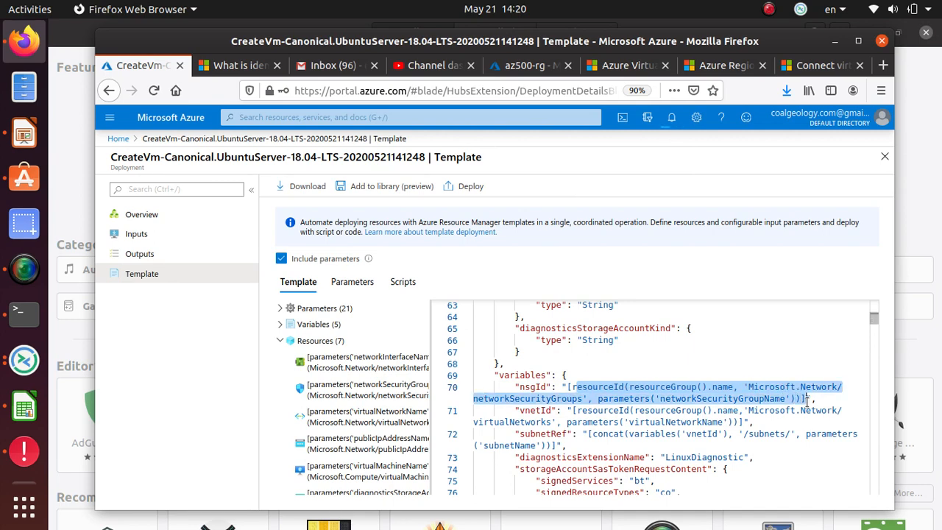
{"action": "scroll", "coordinate": [541, 410], "scroll_direction": "down", "scroll_amount": 3}
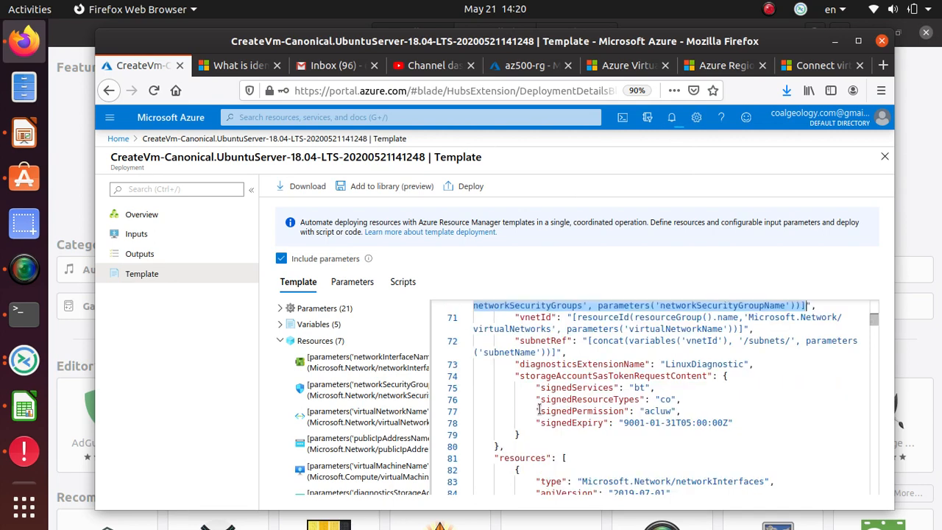
{"action": "scroll", "coordinate": [537, 409], "scroll_direction": "down", "scroll_amount": 5}
{"action": "scroll", "coordinate": [537, 410], "scroll_direction": "down", "scroll_amount": 5}
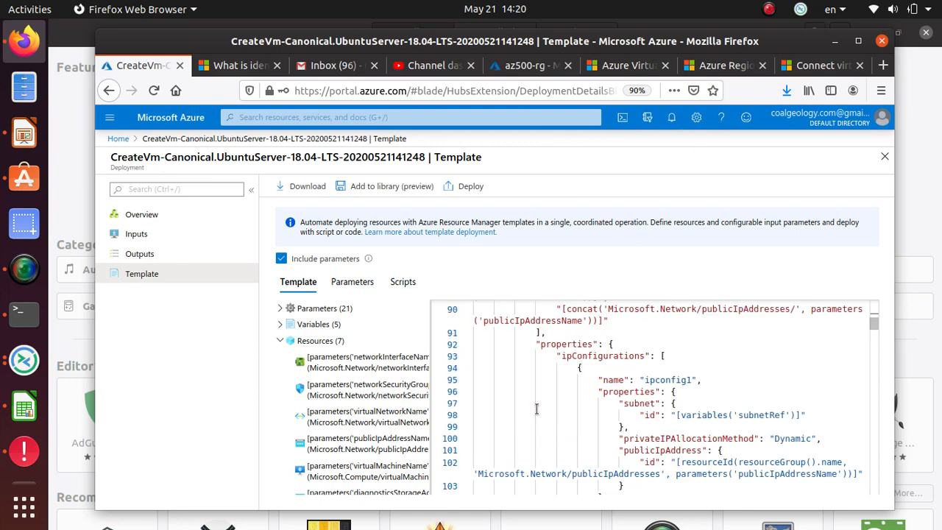
{"action": "scroll", "coordinate": [536, 408], "scroll_direction": "down", "scroll_amount": 5}
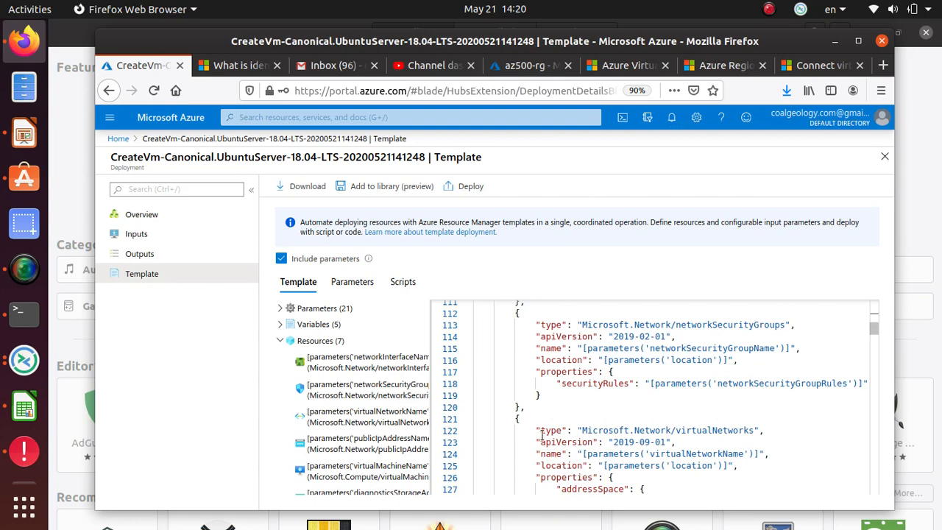
{"action": "triple_click", "coordinate": [624, 442]}
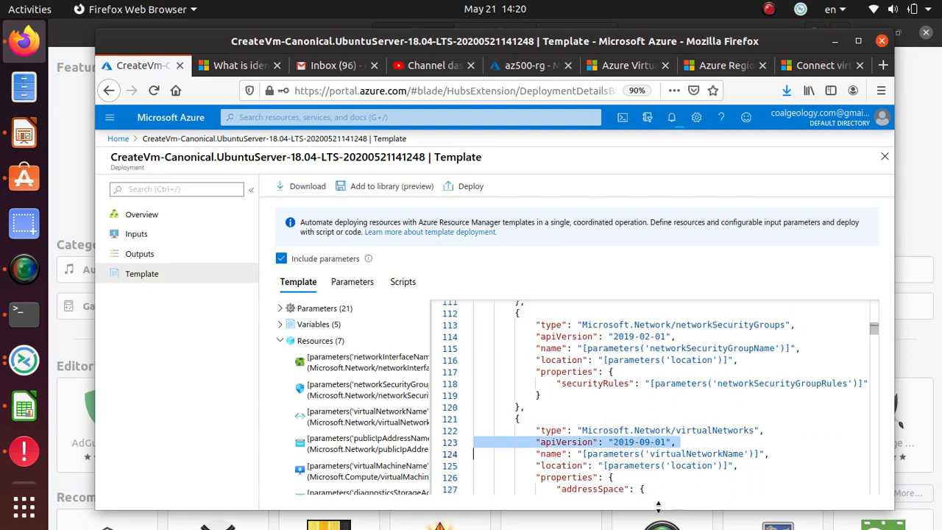
{"action": "scroll", "coordinate": [592, 490], "scroll_direction": "down", "scroll_amount": 5}
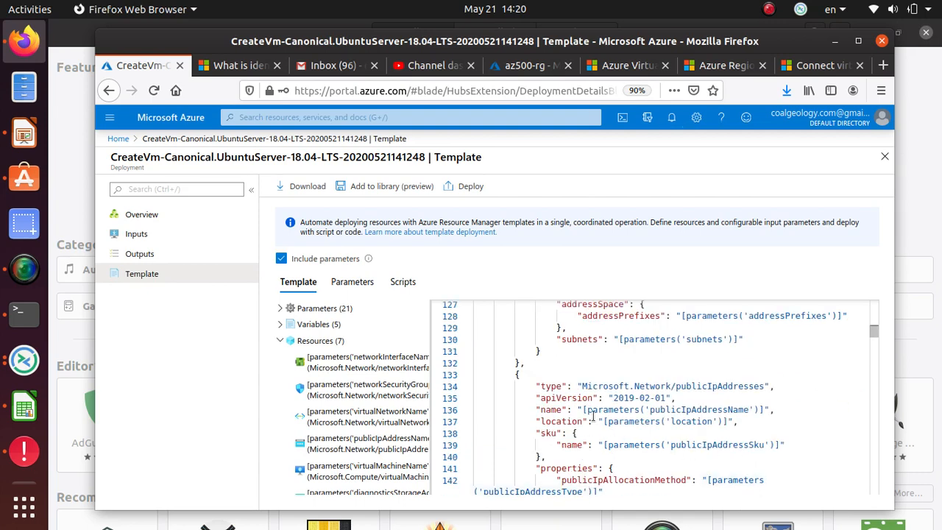
{"action": "scroll", "coordinate": [700, 409], "scroll_direction": "down", "scroll_amount": 3}
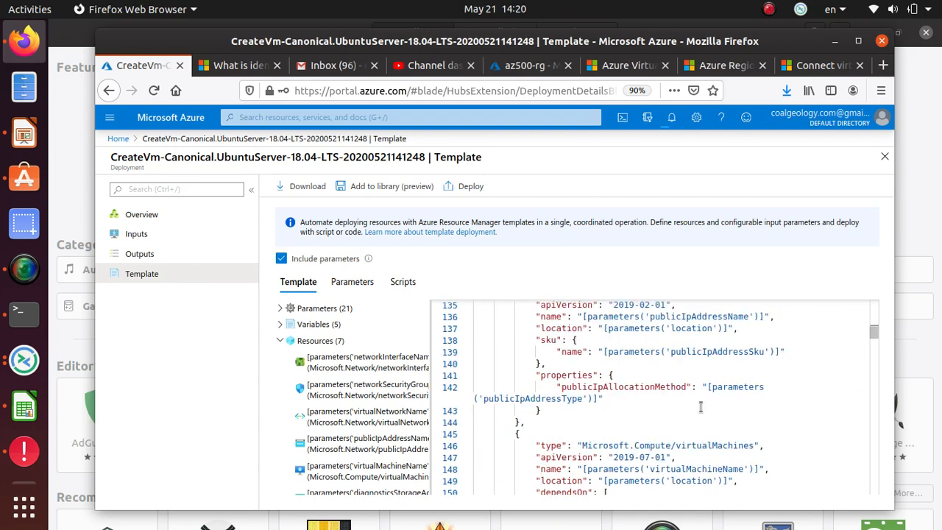
{"action": "scroll", "coordinate": [700, 407], "scroll_direction": "down", "scroll_amount": 9}
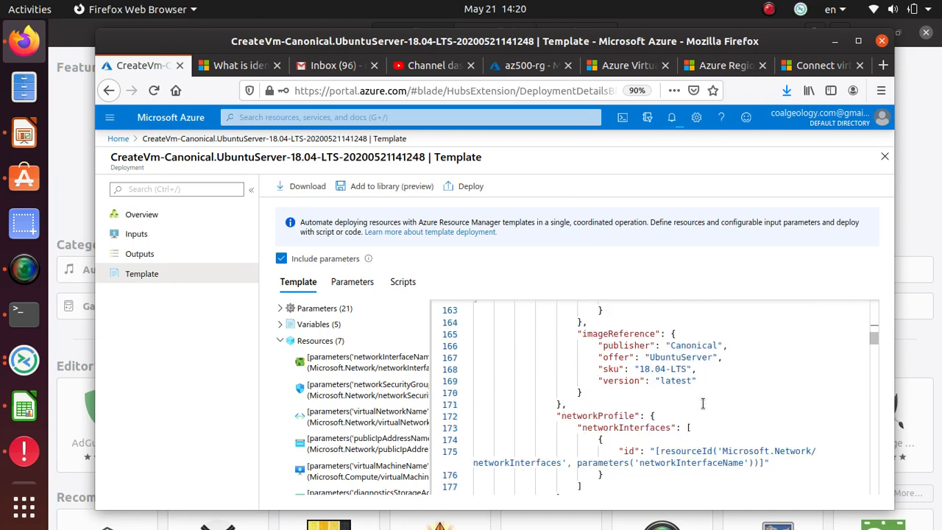
{"action": "scroll", "coordinate": [703, 403], "scroll_direction": "up", "scroll_amount": 4}
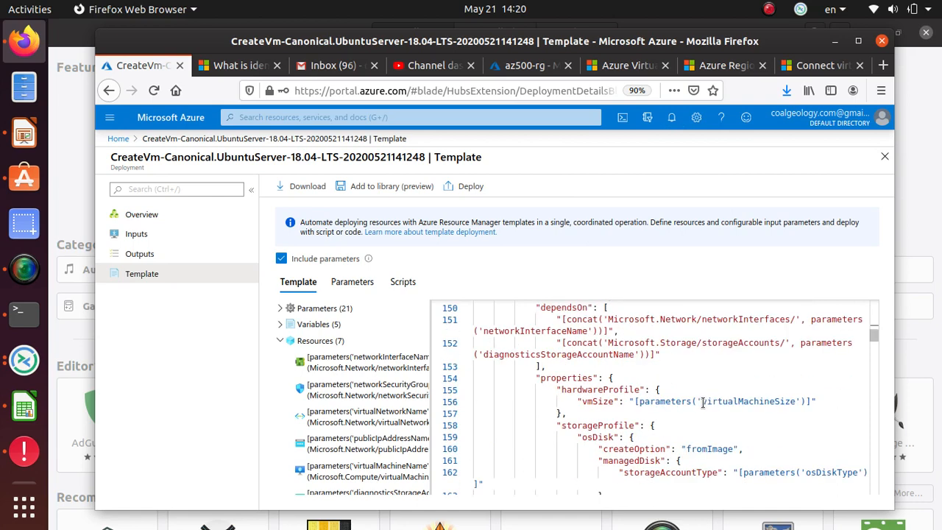
{"action": "scroll", "coordinate": [508, 375], "scroll_direction": "down", "scroll_amount": 2}
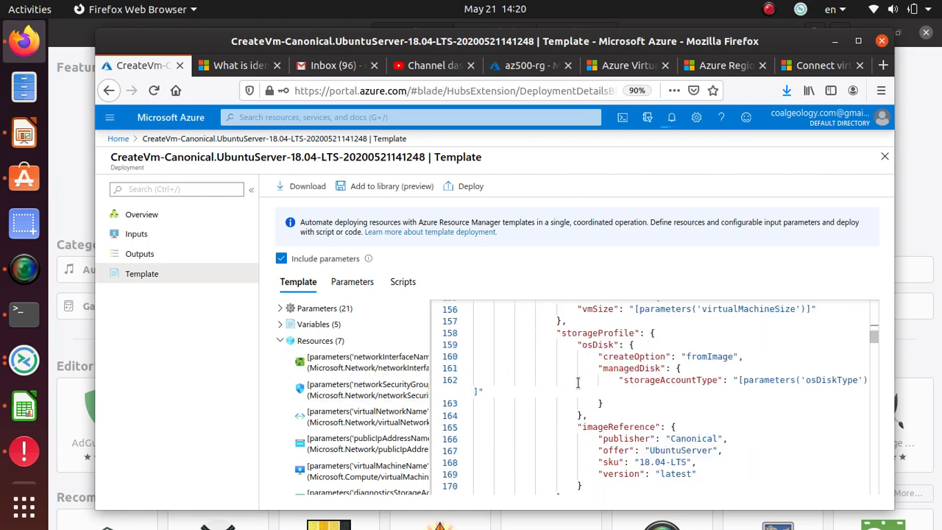
{"action": "scroll", "coordinate": [686, 422], "scroll_direction": "down", "scroll_amount": 2}
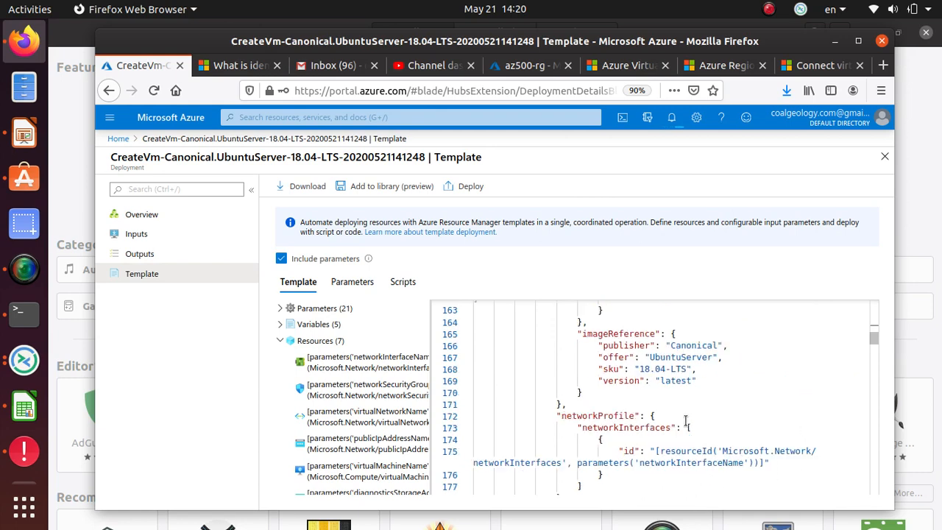
{"action": "left_click", "coordinate": [605, 369]}
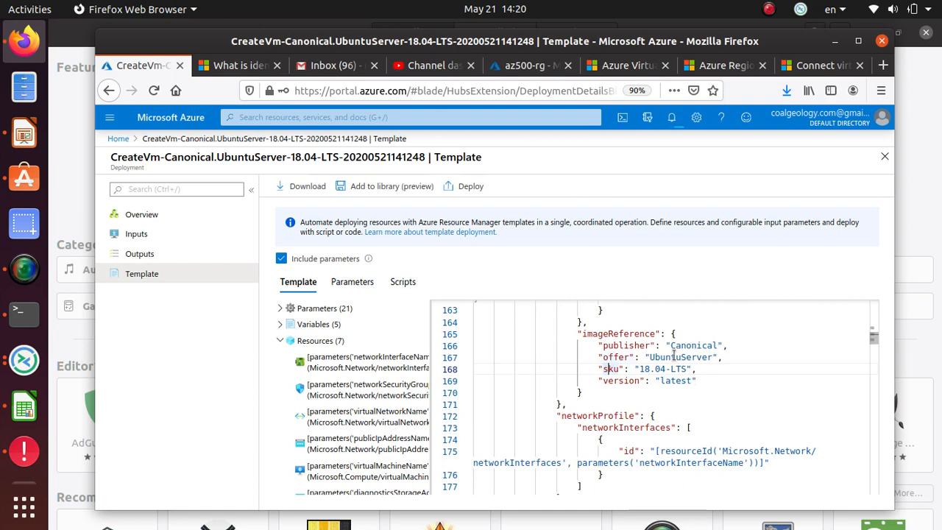
{"action": "double_click", "coordinate": [638, 346]}
{"action": "left_click", "coordinate": [698, 344]}
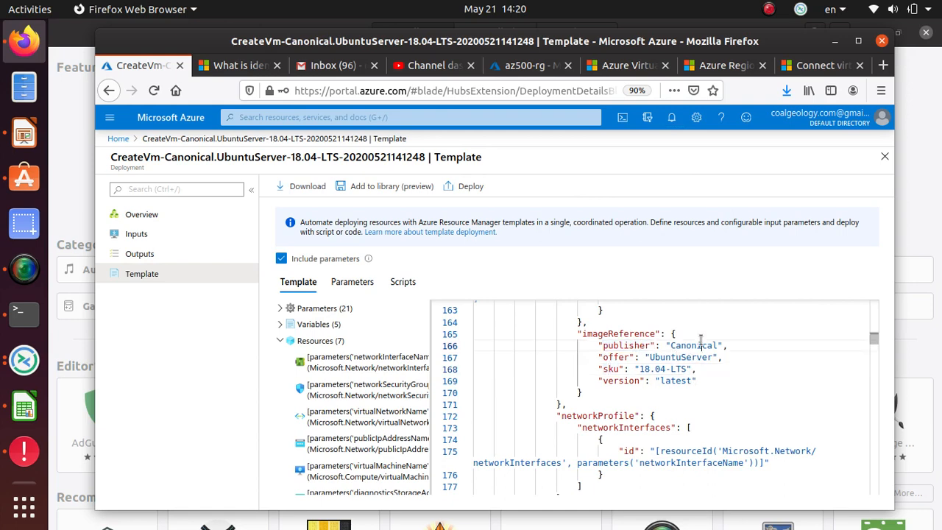
{"action": "scroll", "coordinate": [692, 386], "scroll_direction": "down", "scroll_amount": 7}
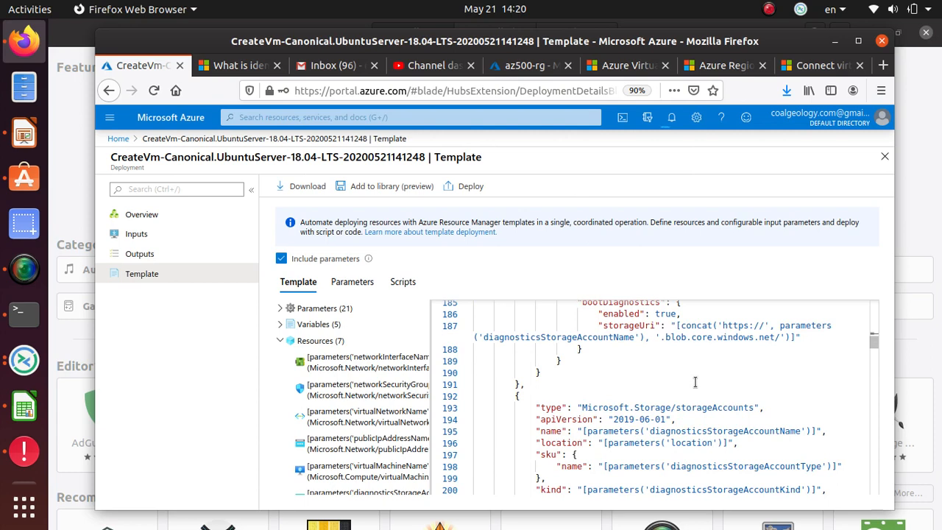
{"action": "scroll", "coordinate": [695, 382], "scroll_direction": "down", "scroll_amount": 14}
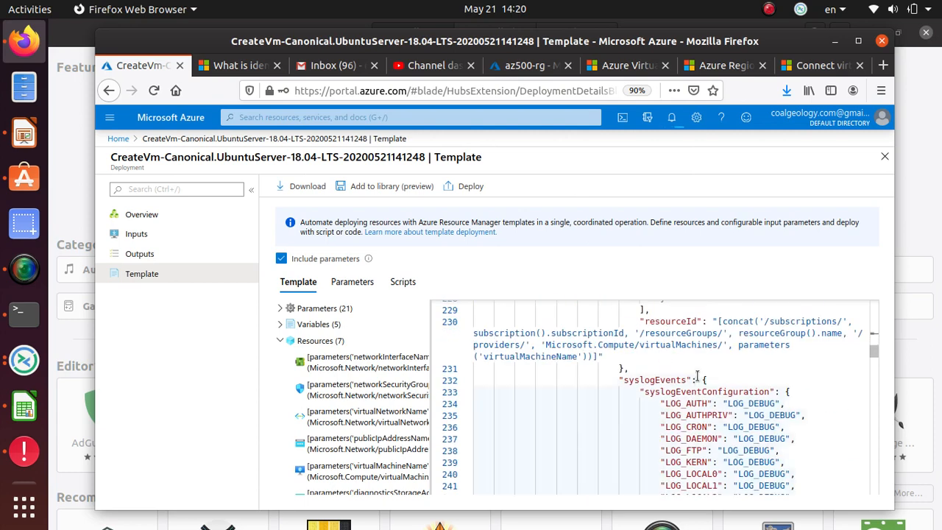
{"action": "scroll", "coordinate": [697, 377], "scroll_direction": "down", "scroll_amount": 20}
{"action": "scroll", "coordinate": [697, 376], "scroll_direction": "down", "scroll_amount": 20}
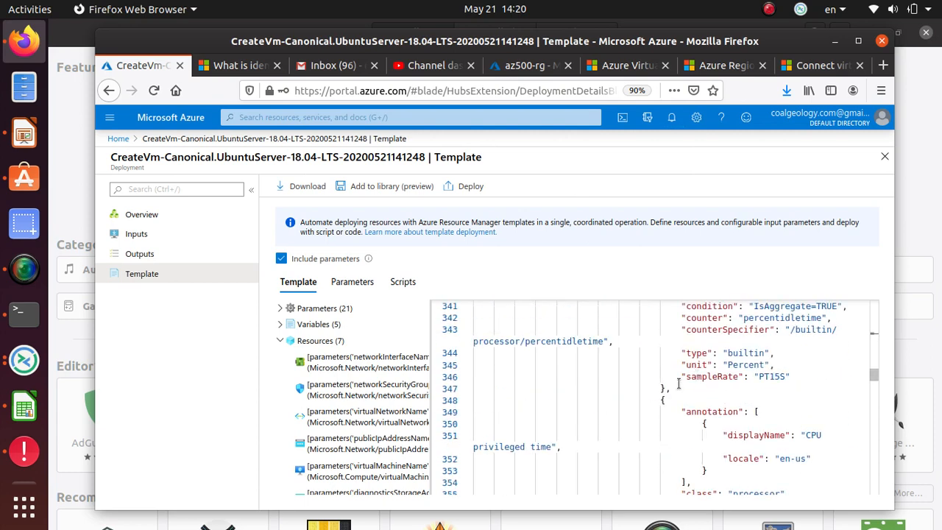
{"action": "scroll", "coordinate": [679, 383], "scroll_direction": "down", "scroll_amount": 20}
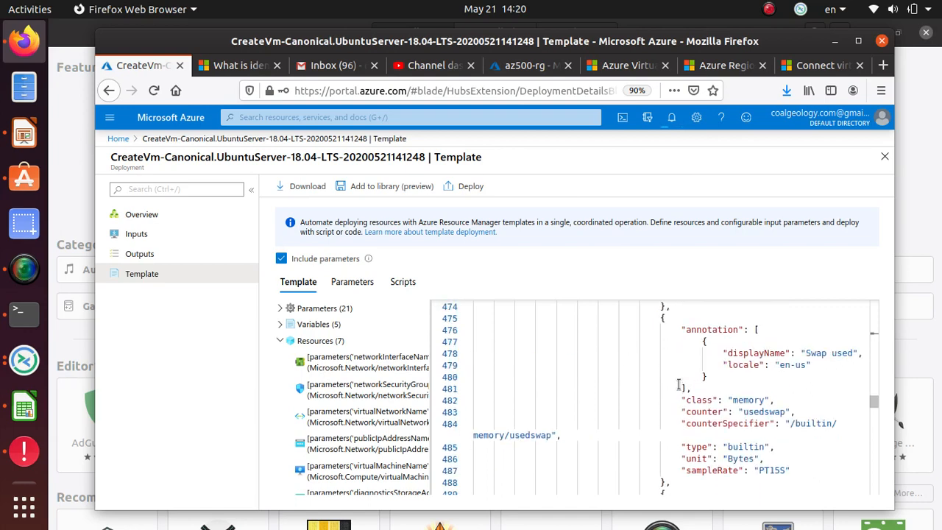
{"action": "scroll", "coordinate": [679, 383], "scroll_direction": "down", "scroll_amount": 13}
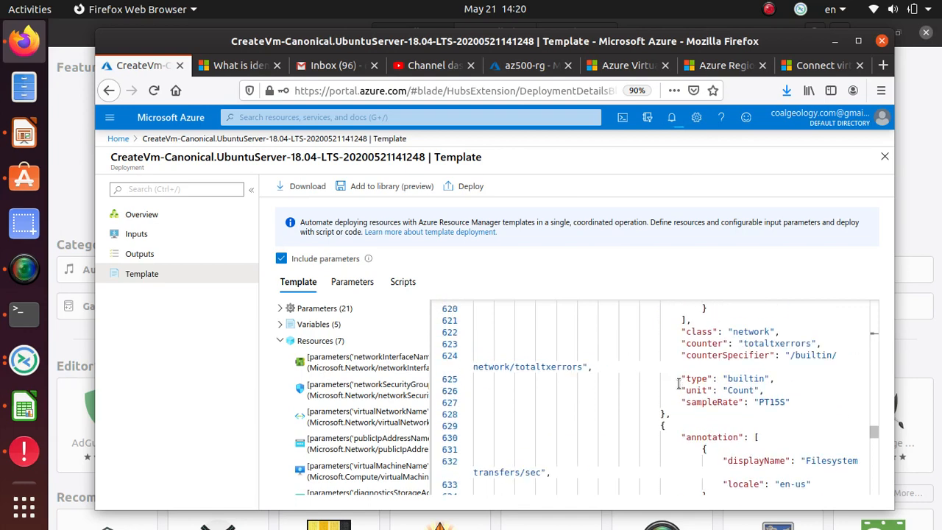
{"action": "scroll", "coordinate": [679, 383], "scroll_direction": "down", "scroll_amount": 13}
{"action": "scroll", "coordinate": [679, 382], "scroll_direction": "down", "scroll_amount": 13}
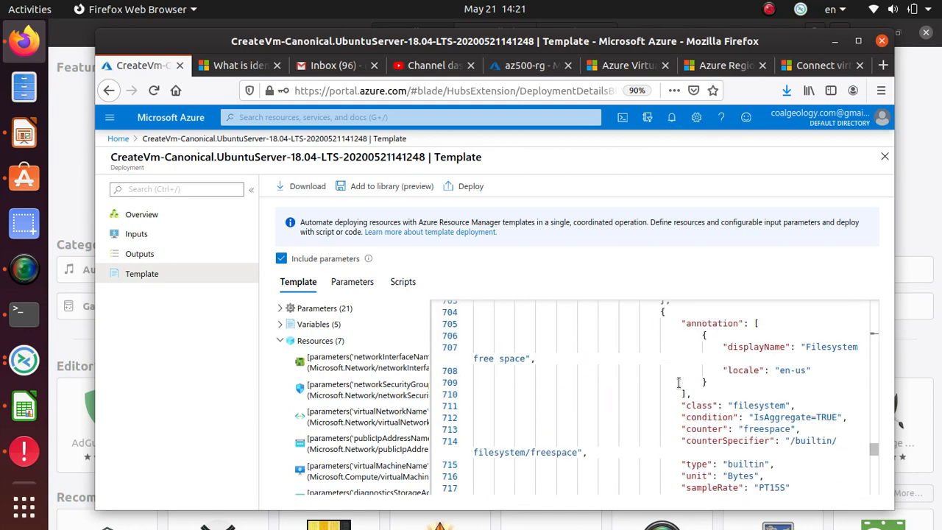
{"action": "scroll", "coordinate": [679, 382], "scroll_direction": "down", "scroll_amount": 20}
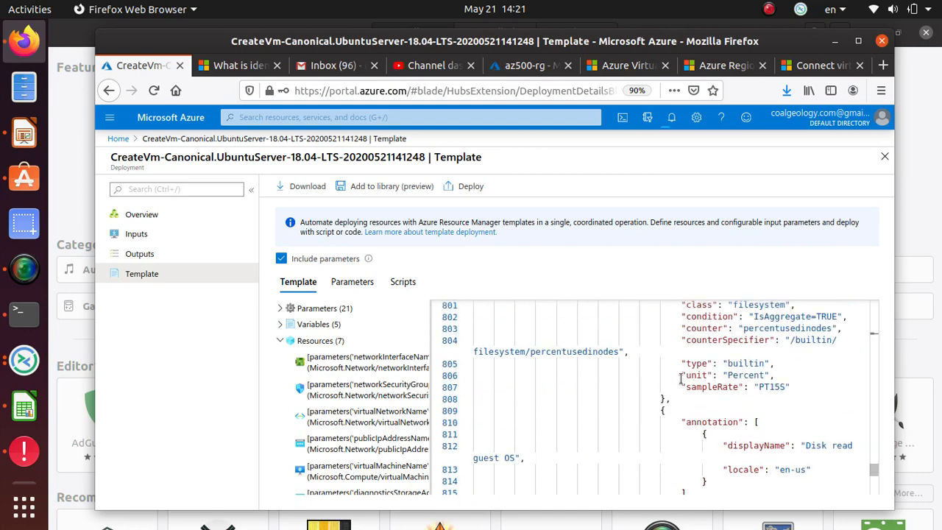
{"action": "scroll", "coordinate": [682, 379], "scroll_direction": "down", "scroll_amount": 20}
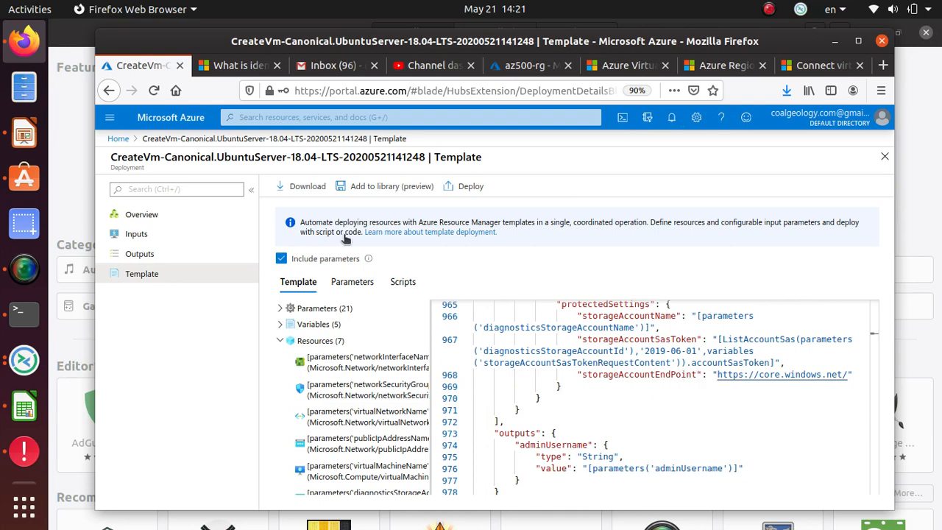
Step: Pause the recorder, then open the newly deployed ubuntu-westus VM from the notifications
{"action": "left_click", "coordinate": [670, 119]}
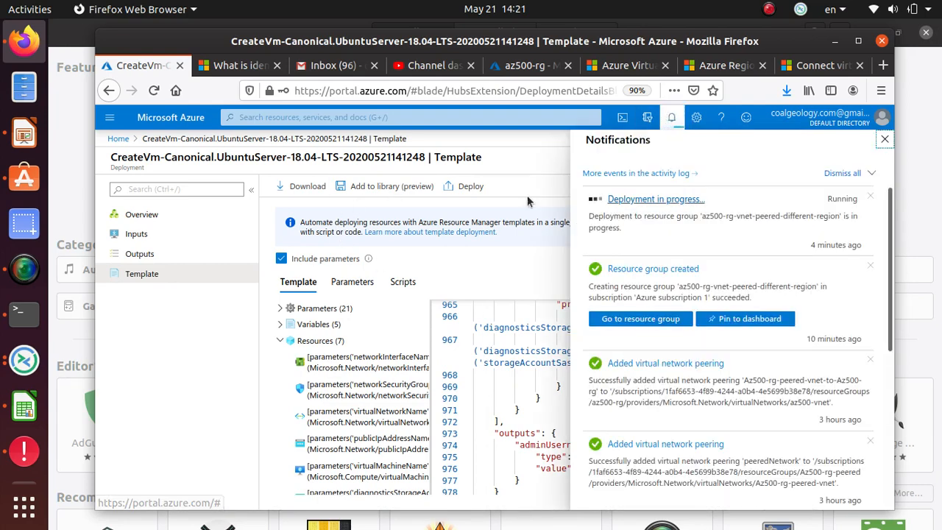
{"action": "left_click", "coordinate": [29, 267]}
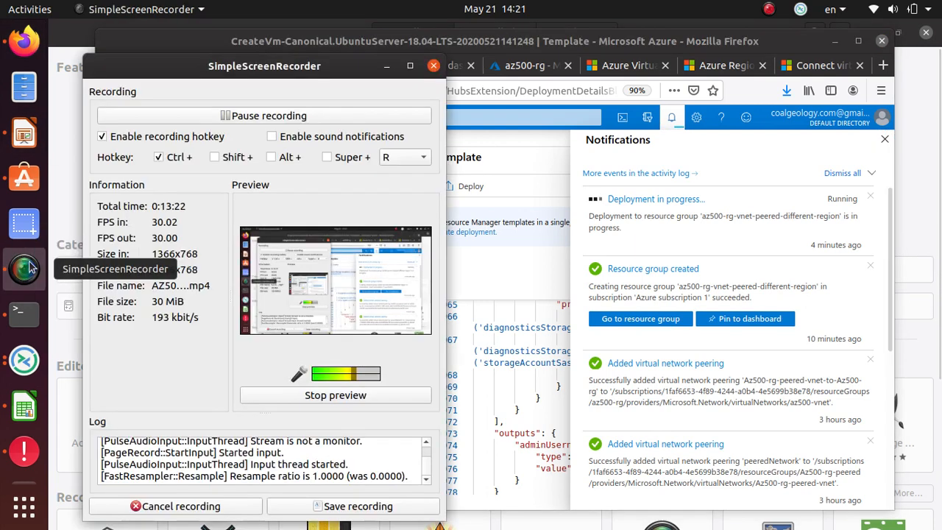
{"action": "left_click", "coordinate": [221, 115]}
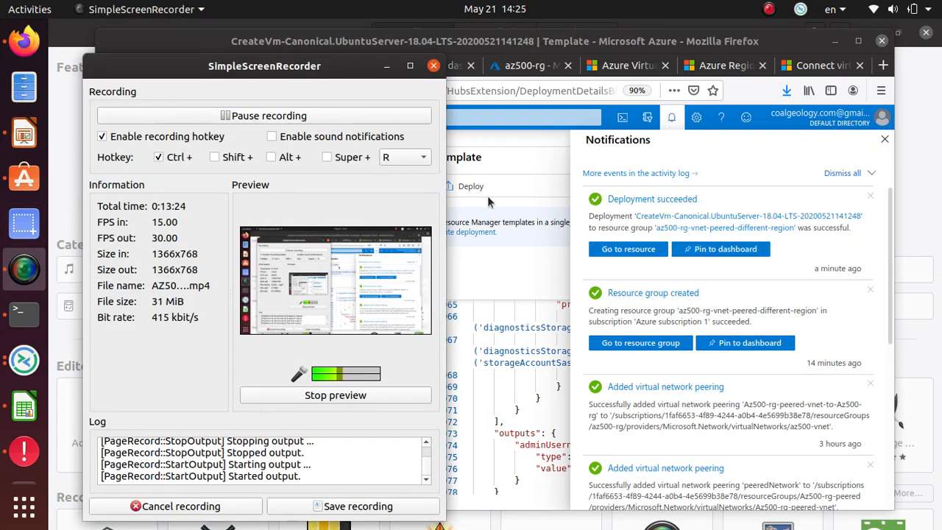
{"action": "left_click", "coordinate": [513, 146]}
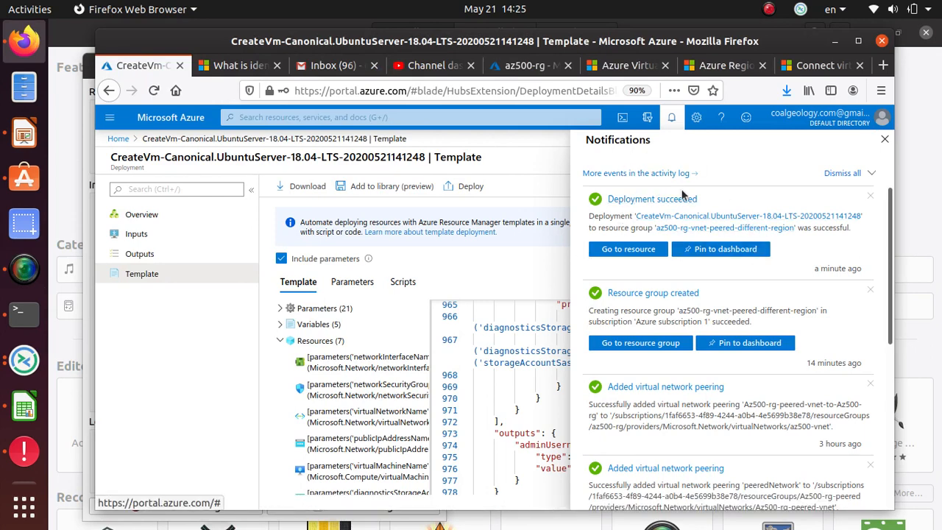
{"action": "left_click", "coordinate": [648, 252]}
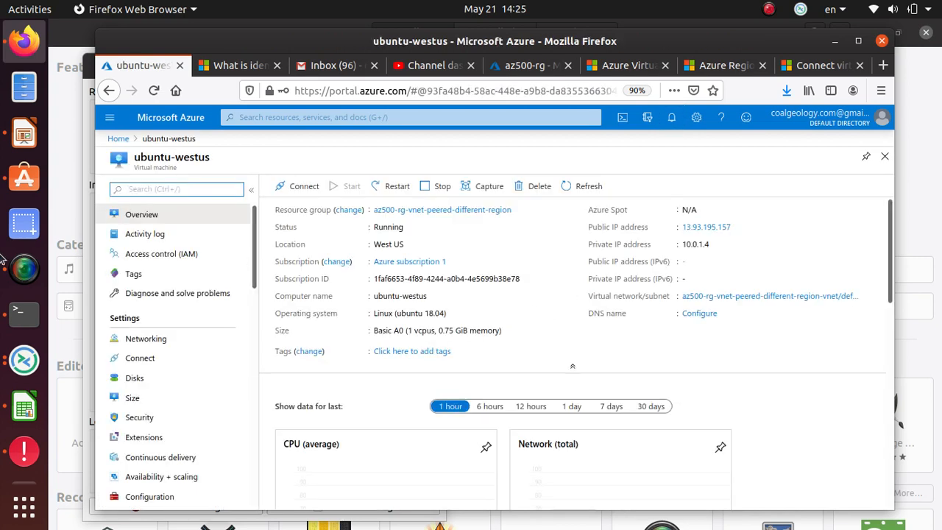
Step: Point out Running status and West US, then copy the public IP 13.93.195.157
{"action": "double_click", "coordinate": [382, 227]}
{"action": "double_click", "coordinate": [399, 245]}
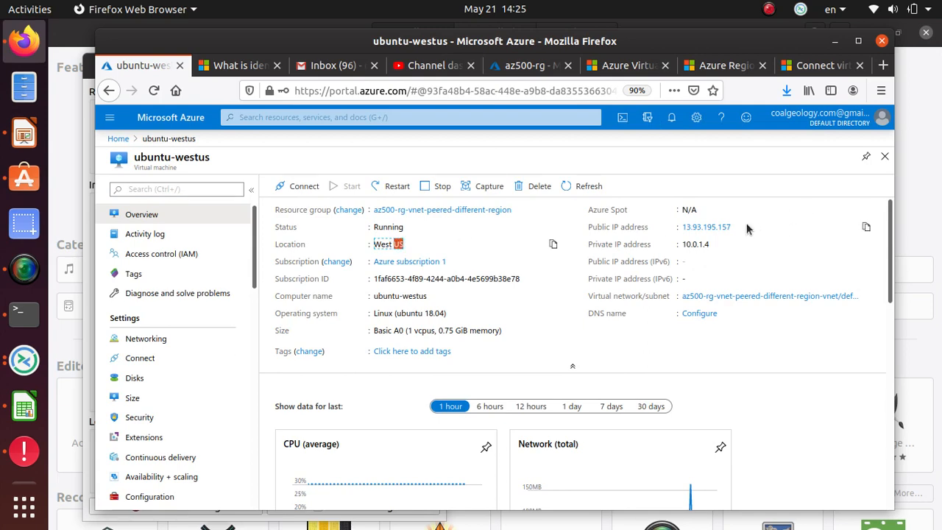
{"action": "left_click_drag", "start_coordinate": [750, 228], "coordinate": [677, 225]}
{"action": "right_click", "coordinate": [694, 219]}
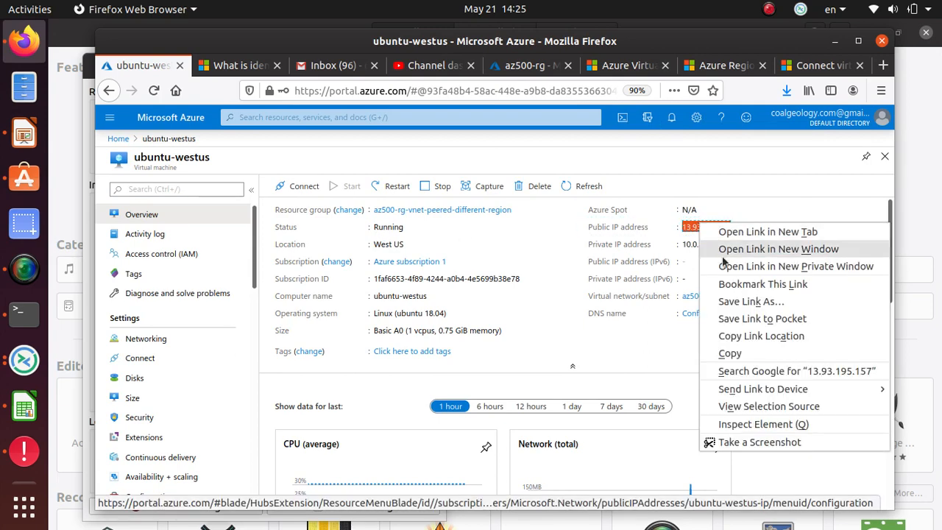
{"action": "left_click", "coordinate": [727, 346]}
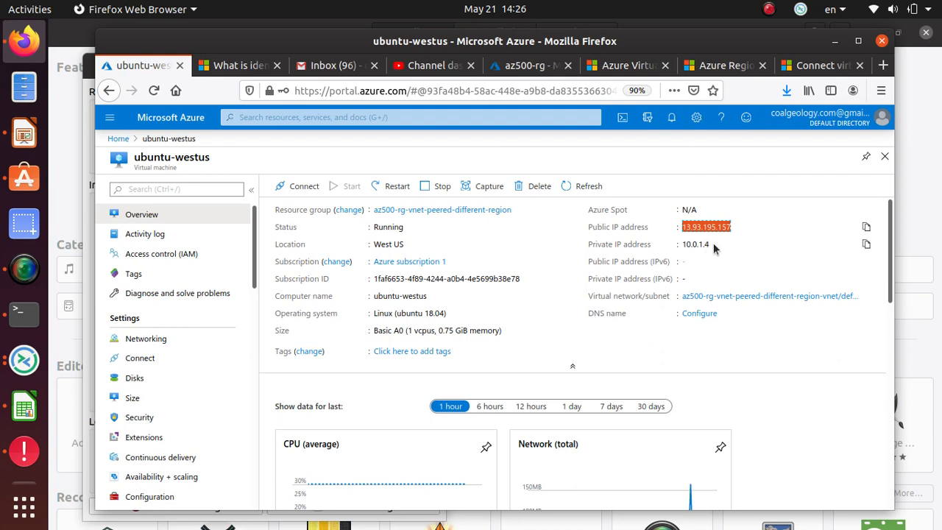
Step: Note the private IP 10.0.1.4 and copy the public IP 13.93.195.157 again
{"action": "left_click_drag", "start_coordinate": [713, 247], "coordinate": [680, 248]}
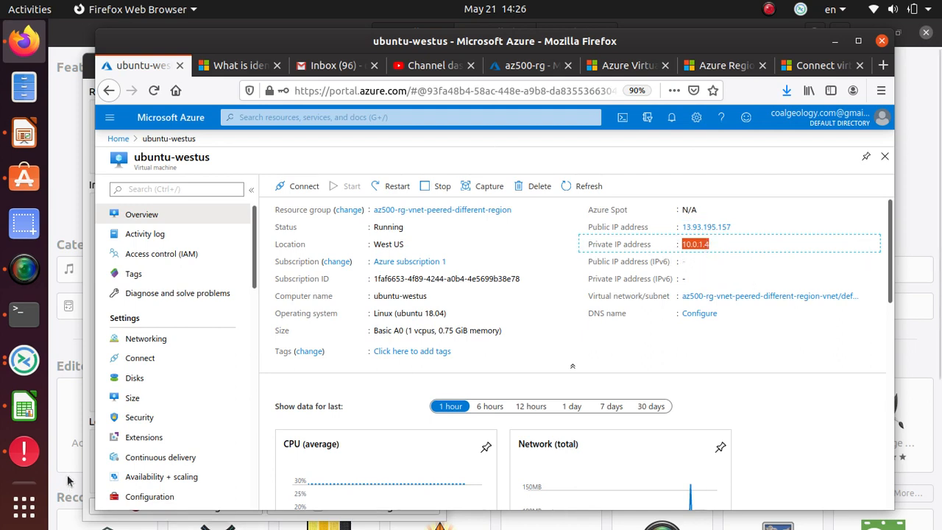
{"action": "left_click_drag", "start_coordinate": [732, 225], "coordinate": [687, 231]}
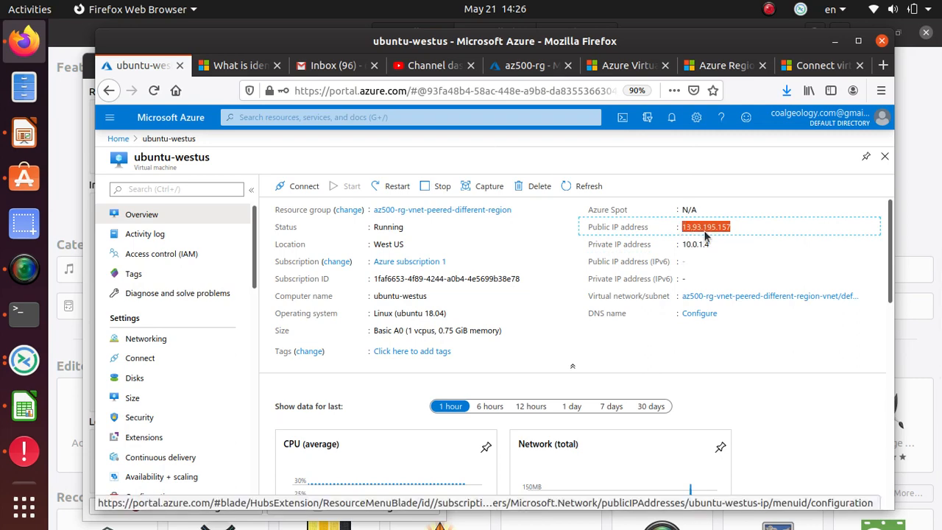
{"action": "right_click", "coordinate": [707, 235]}
{"action": "left_click", "coordinate": [737, 243]}
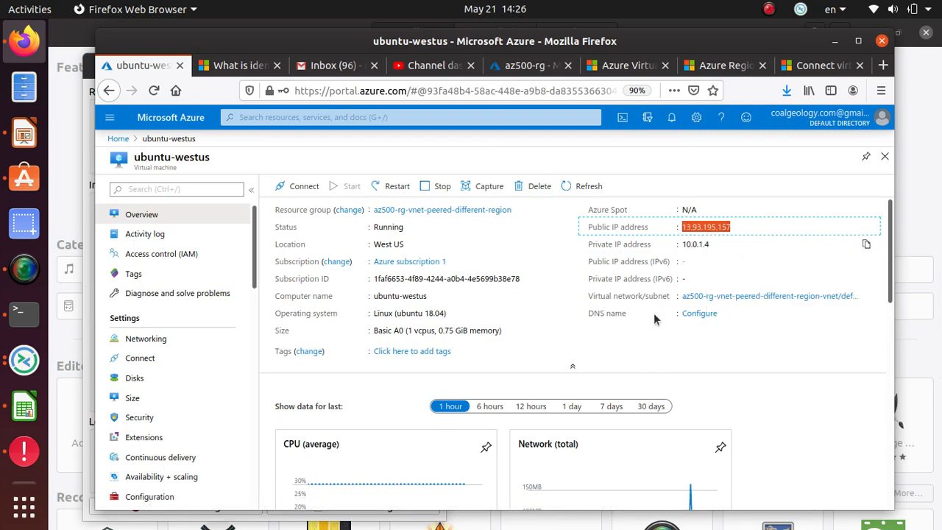
{"action": "left_click", "coordinate": [22, 313]}
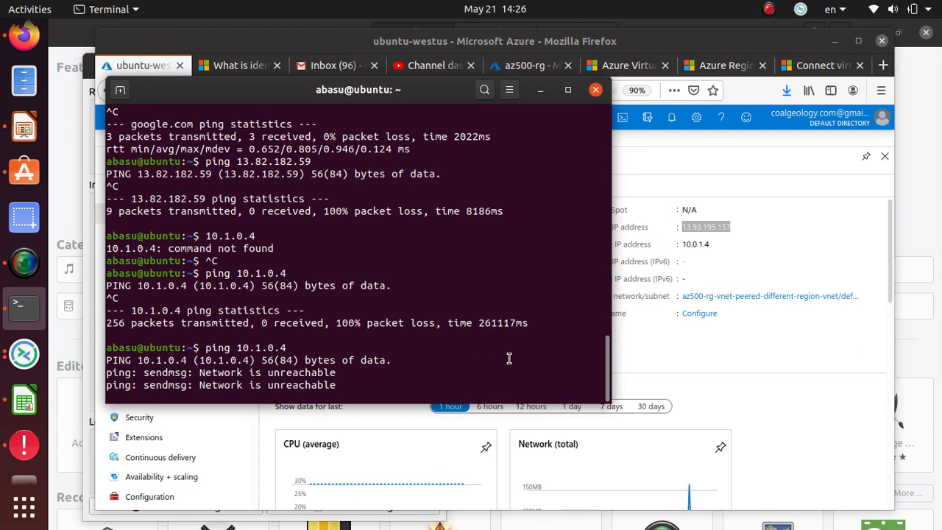
Step: Stop and rerun the ping to 10.1.0.4, which still gets no replies
{"action": "key", "text": "ctrl+c"}
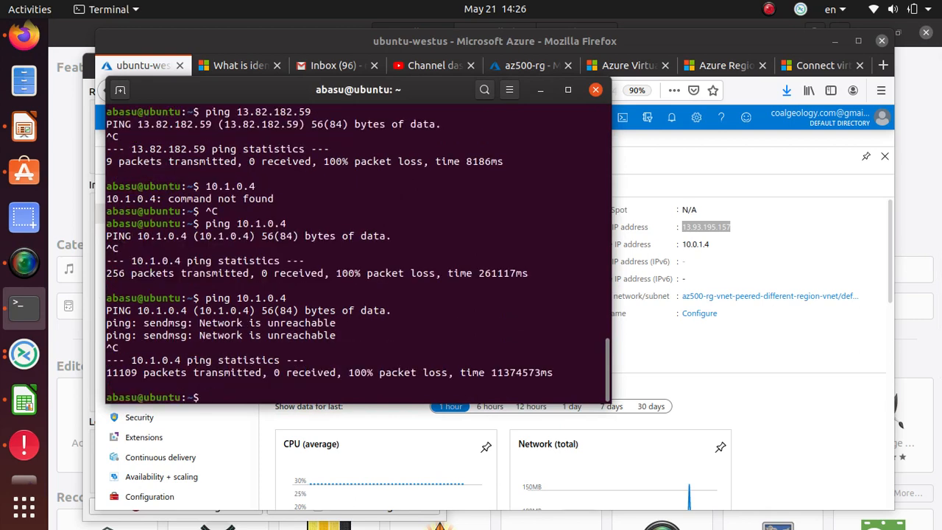
{"action": "key", "text": "Up"}
{"action": "key", "text": "Return"}
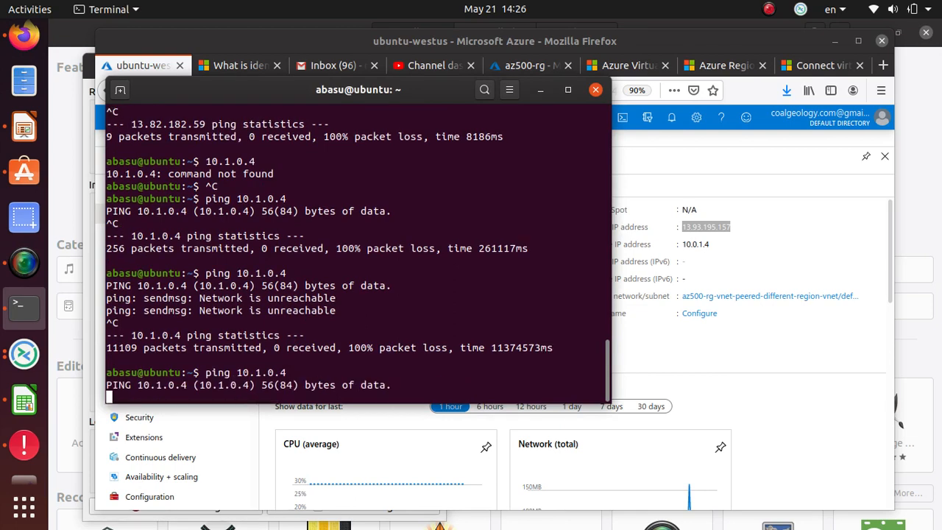
{"action": "key", "text": "ctrl+c"}
Step: Run ping goole.com from the recalled command and stop it after replies
{"action": "key", "text": "Up"}
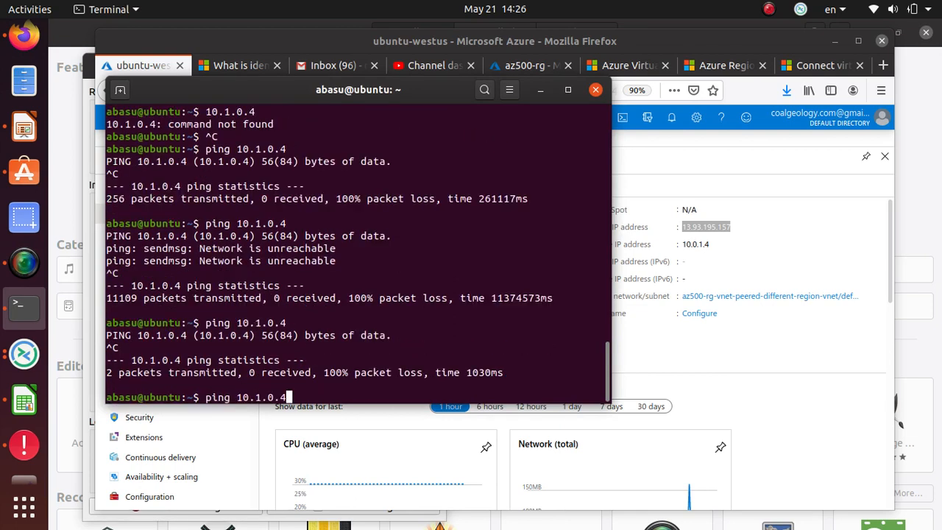
{"action": "key", "text": "BackSpace"}
{"action": "key", "text": "BackSpace"}
{"action": "key", "text": "BackSpace"}
{"action": "key", "text": "BackSpace"}
{"action": "key", "text": "BackSpace"}
{"action": "key", "text": "BackSpace"}
{"action": "key", "text": "BackSpace"}
{"action": "key", "text": "BackSpace"}
{"action": "type", "text": "fo"}
{"action": "key", "text": "BackSpace"}
{"action": "key", "text": "BackSpace"}
{"action": "type", "text": "goole.com"}
{"action": "key", "text": "Return"}
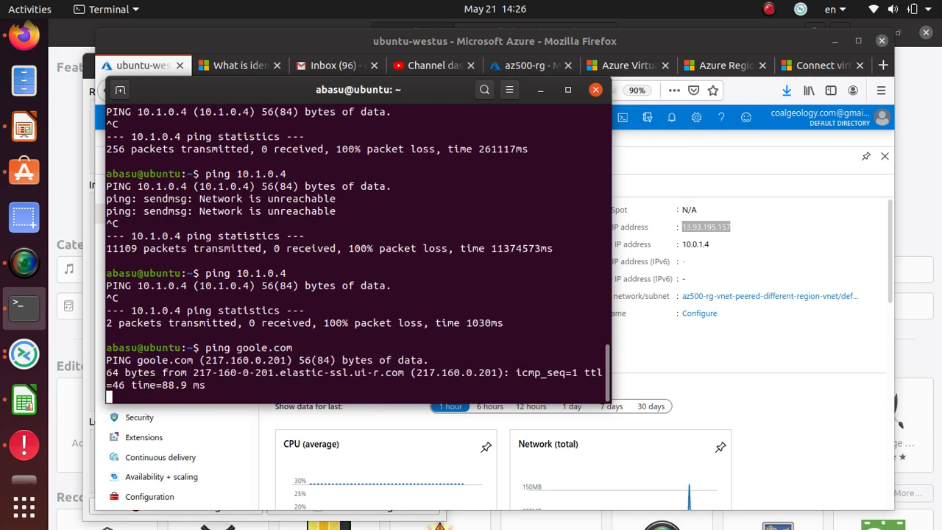
{"action": "key", "text": "ctrl+c"}
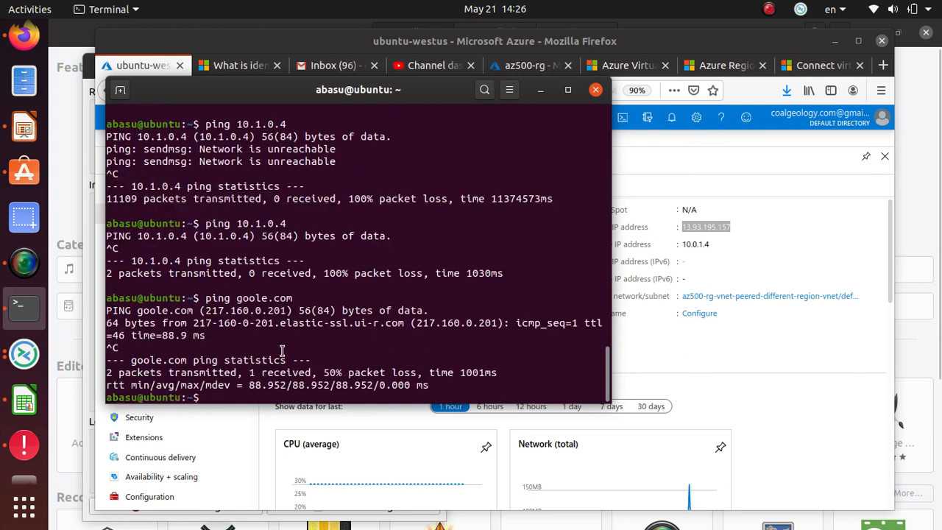
Step: Scroll back to inspect the earlier ssh command to 52.168.167.16
{"action": "type", "text": "10.1.0.4"}
{"action": "key", "text": "Up"}
{"action": "key", "text": "Up"}
{"action": "key", "text": "Up"}
{"action": "key", "text": "Up"}
{"action": "key", "text": "Up"}
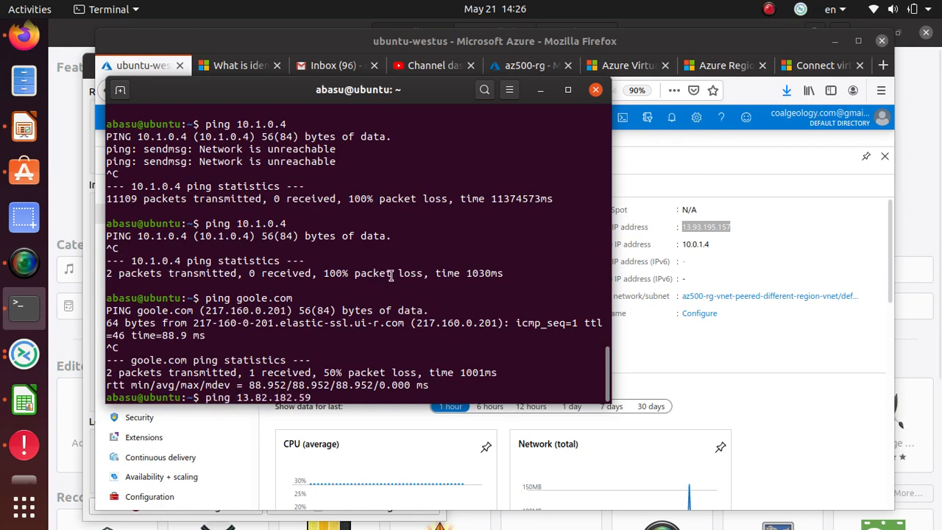
{"action": "scroll", "coordinate": [432, 290], "scroll_direction": "up", "scroll_amount": 10}
{"action": "scroll", "coordinate": [432, 290], "scroll_direction": "down", "scroll_amount": 1}
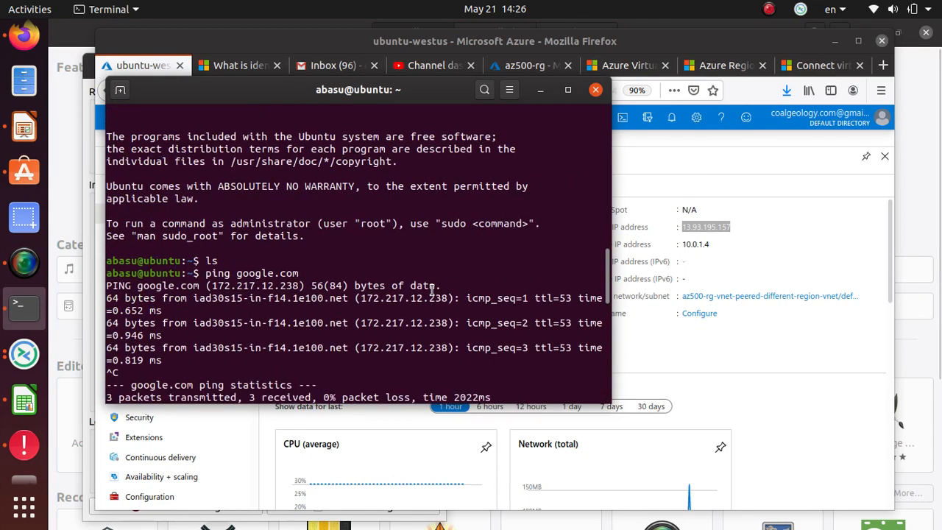
{"action": "scroll", "coordinate": [432, 290], "scroll_direction": "up", "scroll_amount": 8}
{"action": "scroll", "coordinate": [432, 290], "scroll_direction": "up", "scroll_amount": 2}
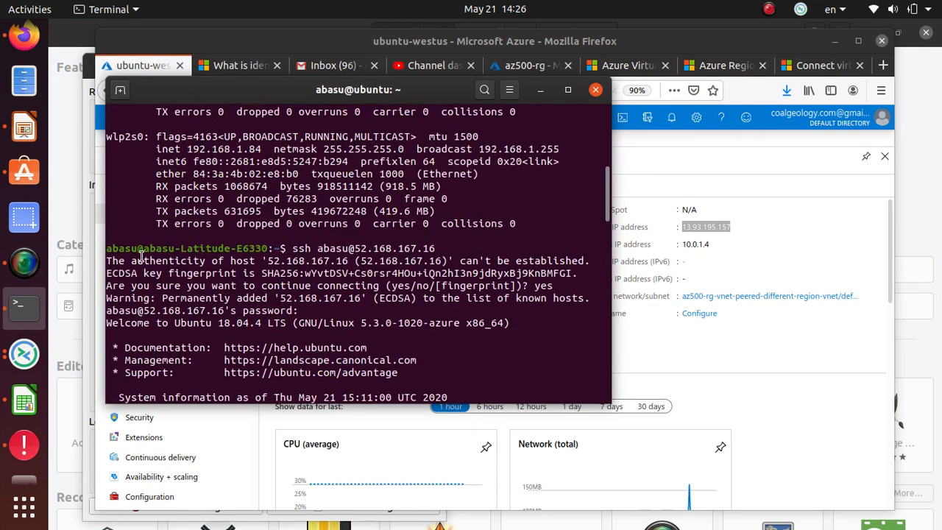
{"action": "left_click_drag", "start_coordinate": [266, 250], "coordinate": [122, 240]}
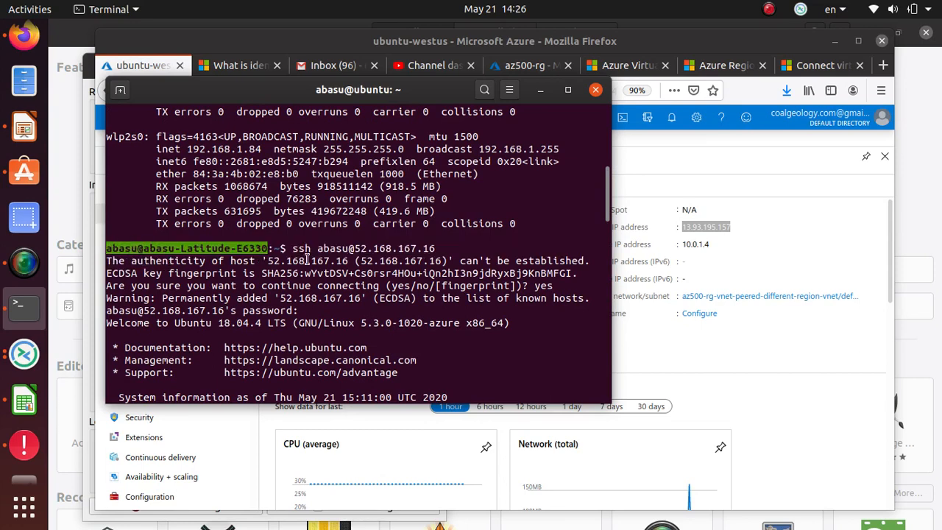
{"action": "left_click_drag", "start_coordinate": [292, 249], "coordinate": [439, 241]}
{"action": "left_click", "coordinate": [346, 252]}
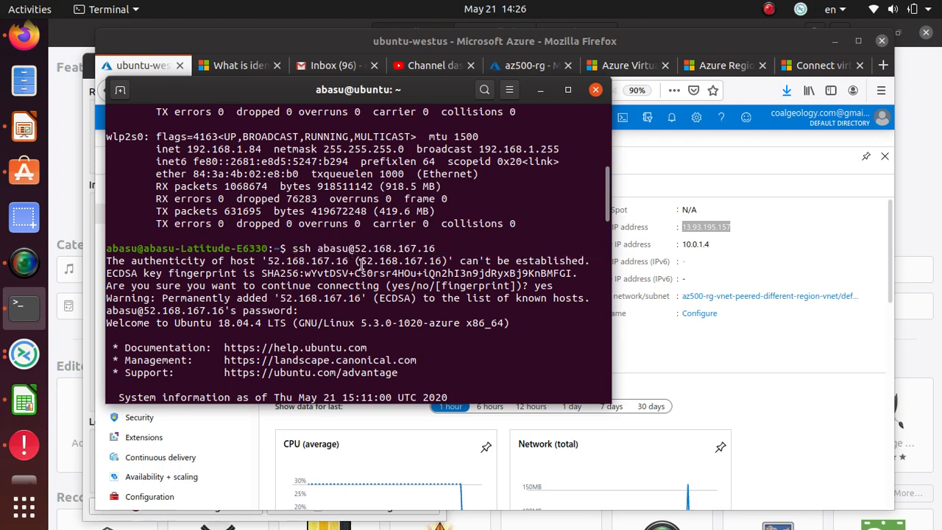
{"action": "left_click_drag", "start_coordinate": [352, 252], "coordinate": [437, 249]}
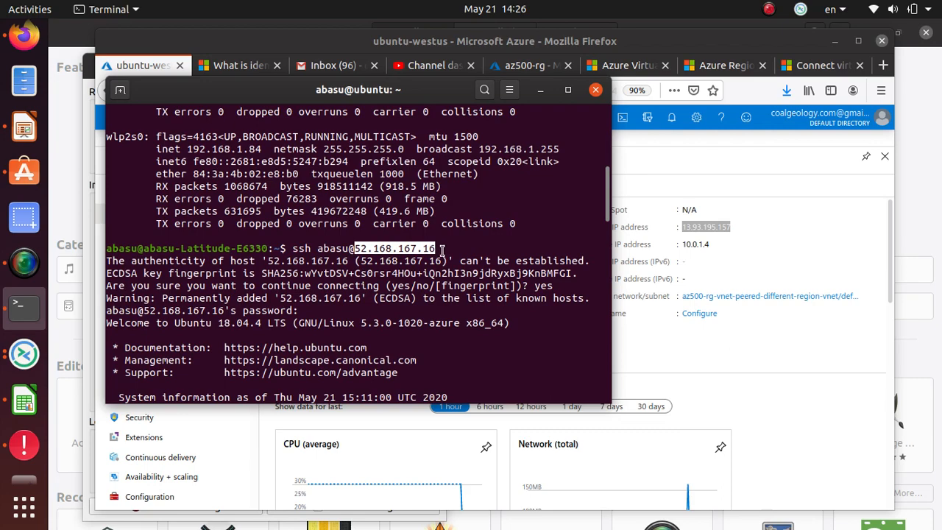
{"action": "scroll", "coordinate": [438, 252], "scroll_direction": "down", "scroll_amount": 20}
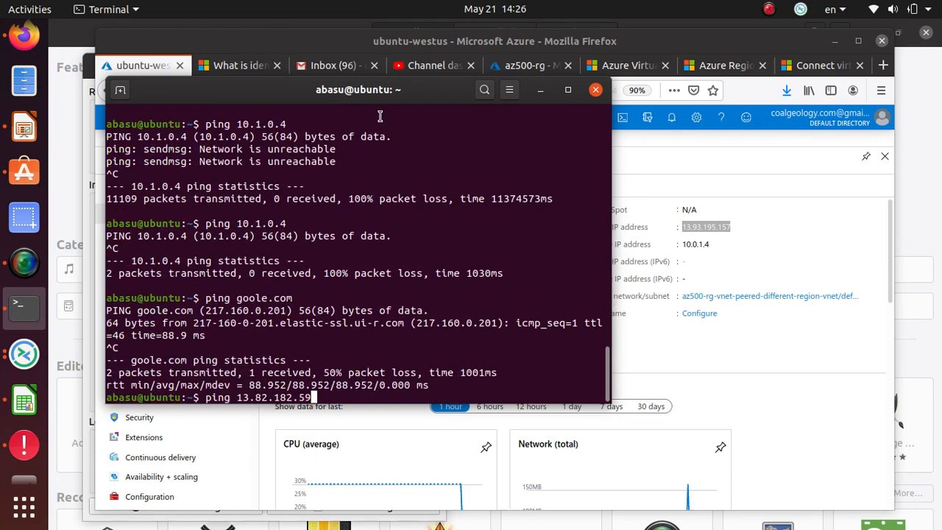
{"action": "left_click", "coordinate": [120, 90]}
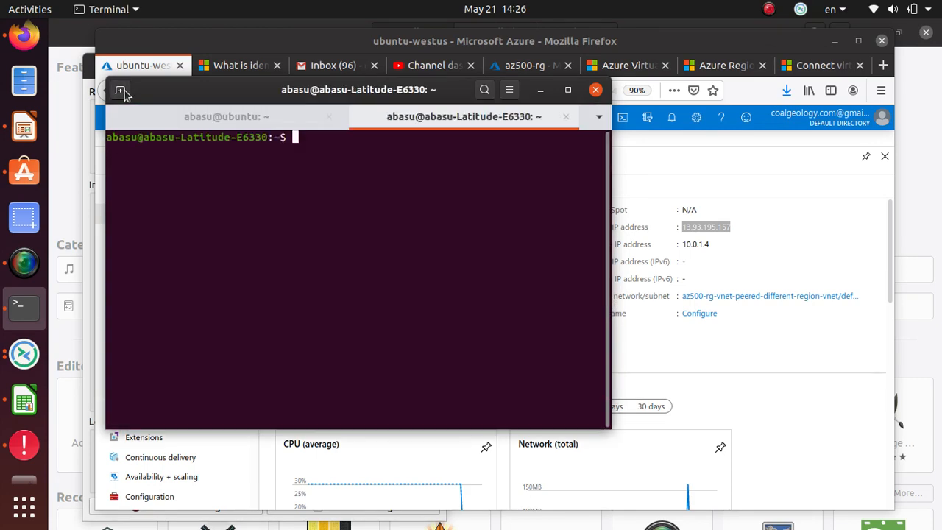
{"action": "type", "text": "shh"}
{"action": "key", "text": "BackSpace"}
{"action": "key", "text": "BackSpace"}
{"action": "type", "text": "sh "}
{"action": "type", "text": "aso"}
{"action": "key", "text": "BackSpace"}
{"action": "key", "text": "BackSpace"}
{"action": "type", "text": "basu@"}
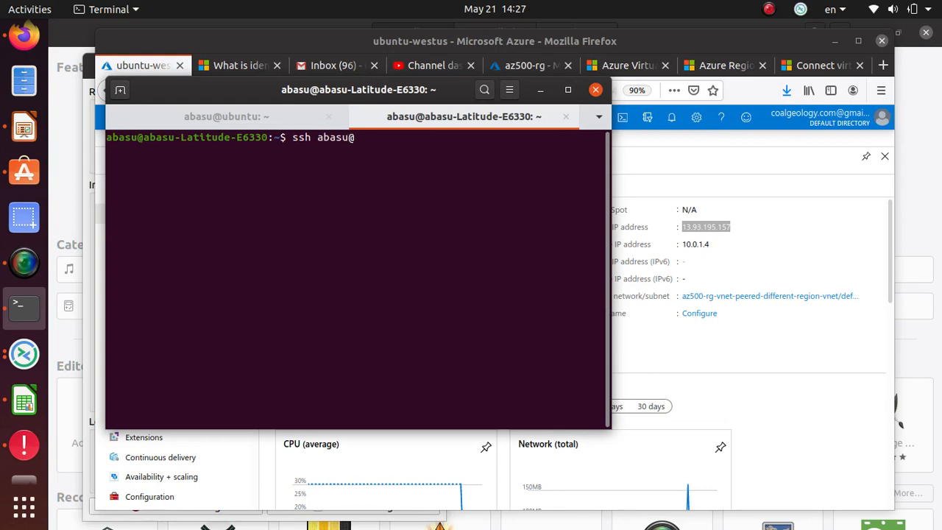
{"action": "right_click", "coordinate": [378, 146]}
{"action": "left_click", "coordinate": [419, 208]}
{"action": "right_click", "coordinate": [433, 159]}
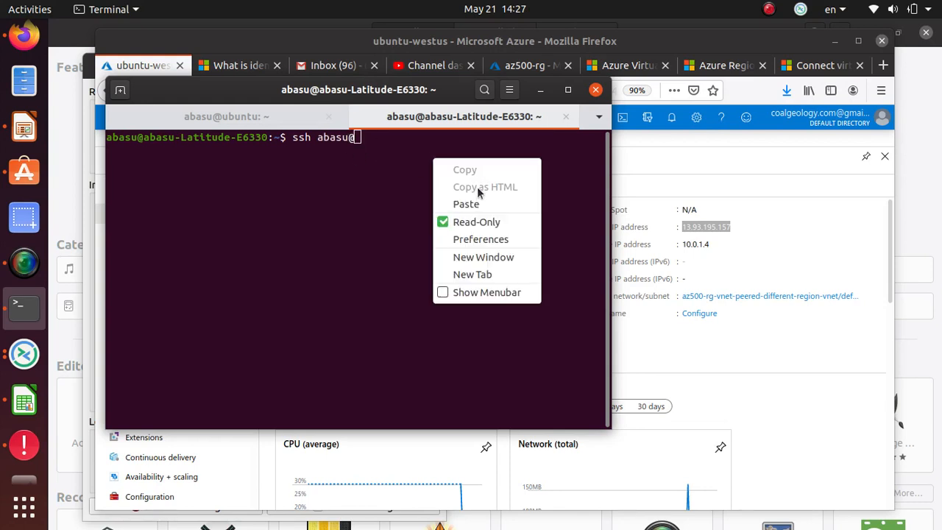
{"action": "left_click", "coordinate": [561, 199]}
{"action": "right_click", "coordinate": [723, 228]}
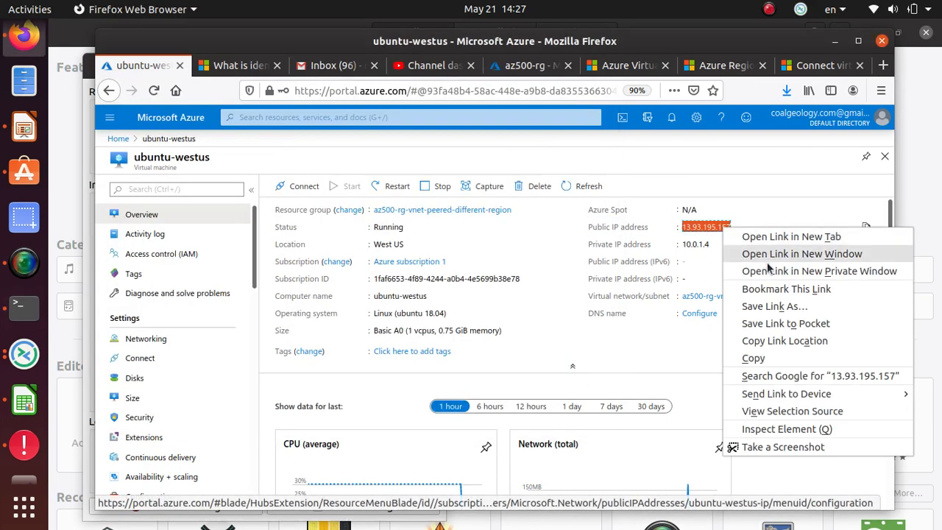
{"action": "left_click", "coordinate": [779, 358]}
{"action": "key", "text": "alt+Tab"}
{"action": "right_click", "coordinate": [423, 173]}
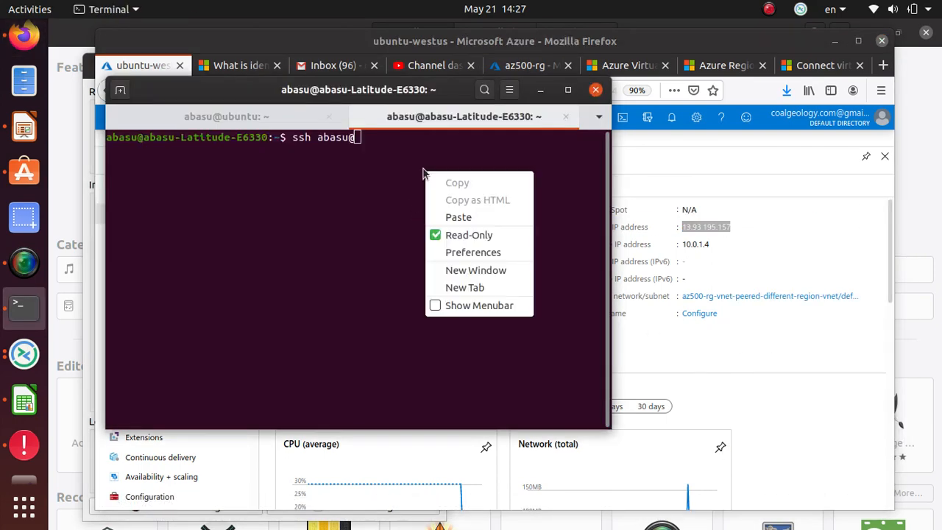
{"action": "left_click", "coordinate": [463, 218]}
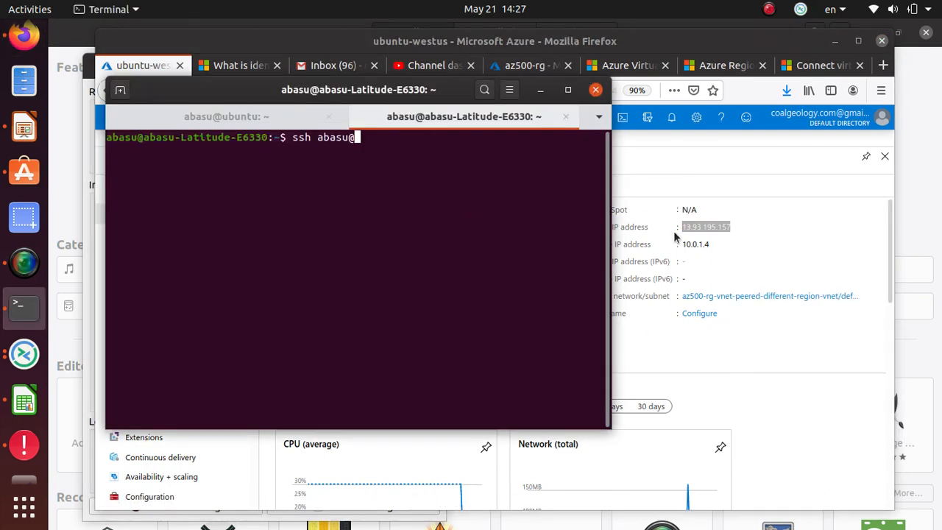
{"action": "left_click", "coordinate": [778, 237]}
{"action": "left_click_drag", "start_coordinate": [733, 228], "coordinate": [700, 229]}
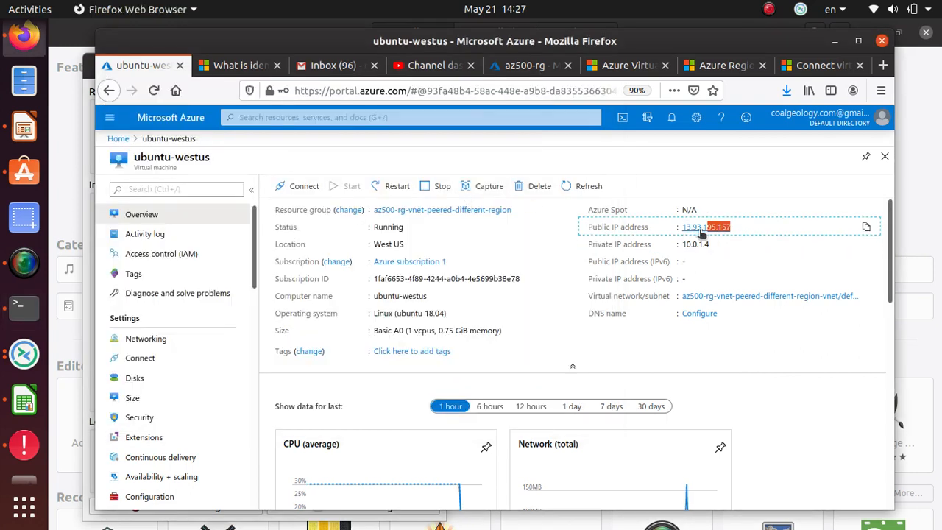
{"action": "left_click", "coordinate": [867, 227]}
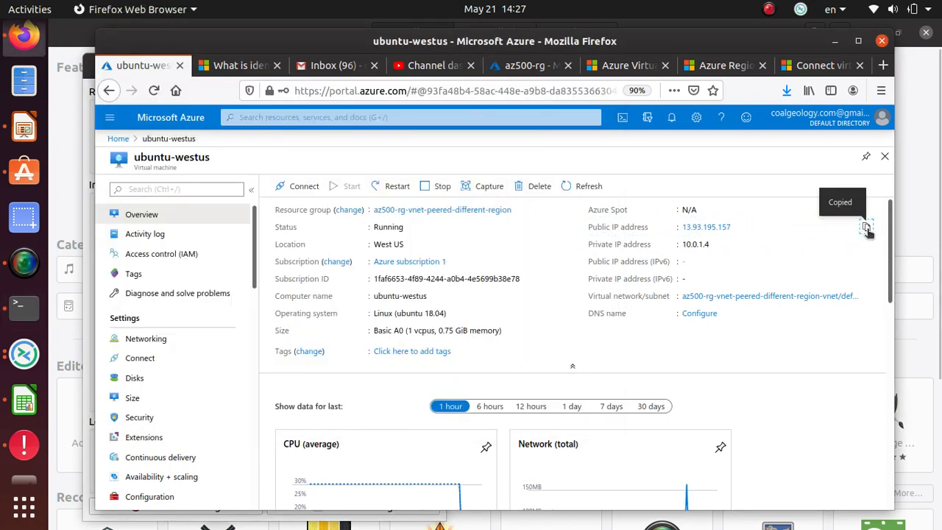
{"action": "key", "text": "alt+Tab"}
{"action": "right_click", "coordinate": [417, 150]}
{"action": "left_click", "coordinate": [454, 197]}
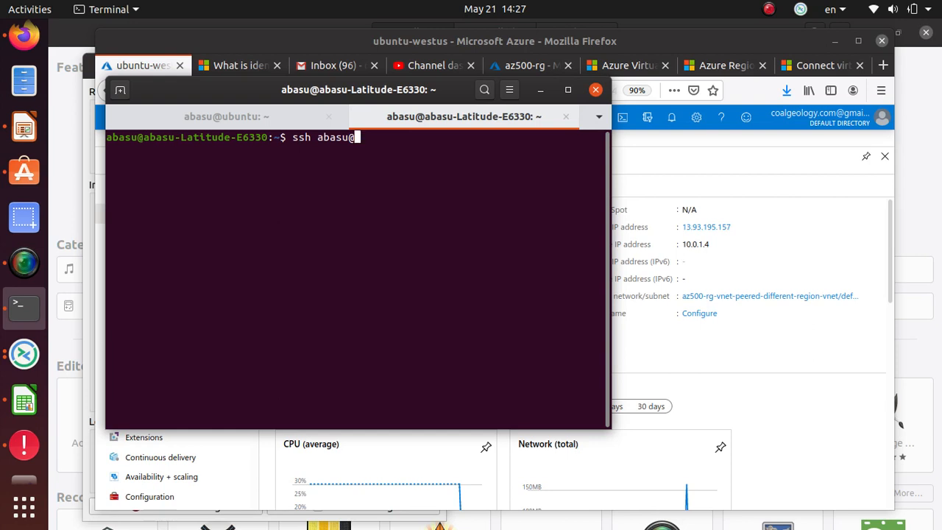
{"action": "left_click", "coordinate": [566, 116]}
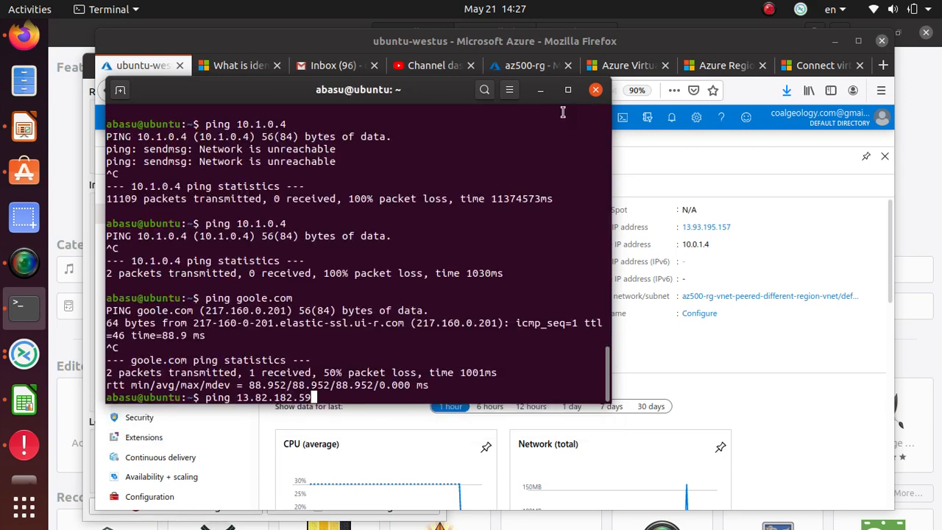
Step: In a new tab, ssh to 13.93.195.157 with the pasted IP and accept the host key
{"action": "left_click", "coordinate": [122, 92]}
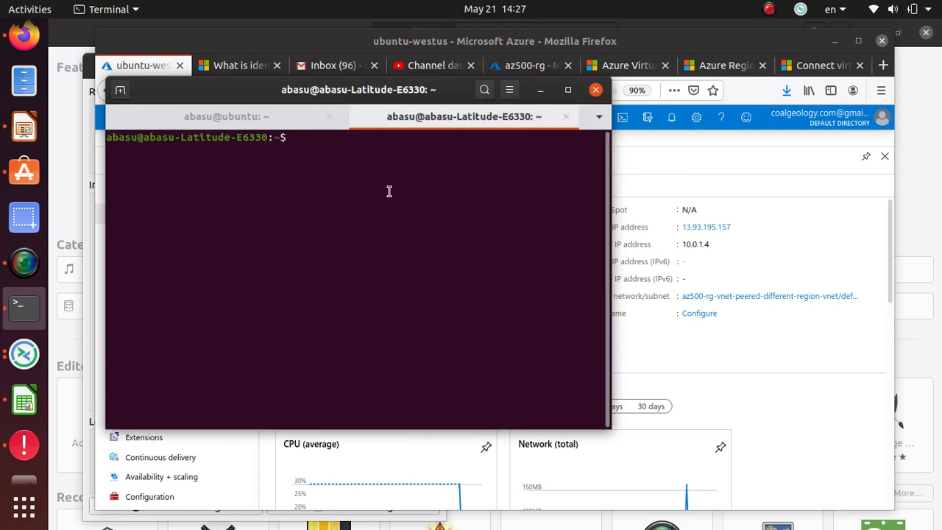
{"action": "type", "text": "ssh abasu@"}
{"action": "right_click", "coordinate": [427, 168]}
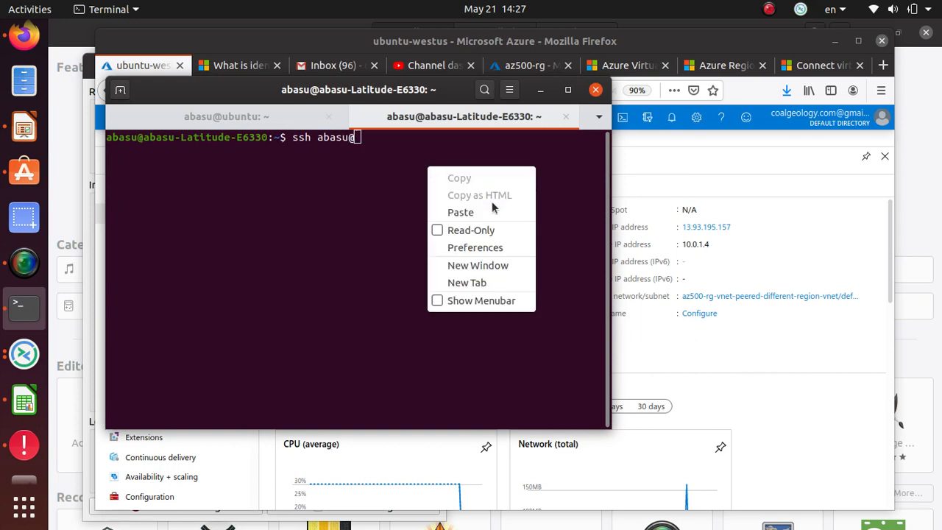
{"action": "left_click", "coordinate": [492, 206]}
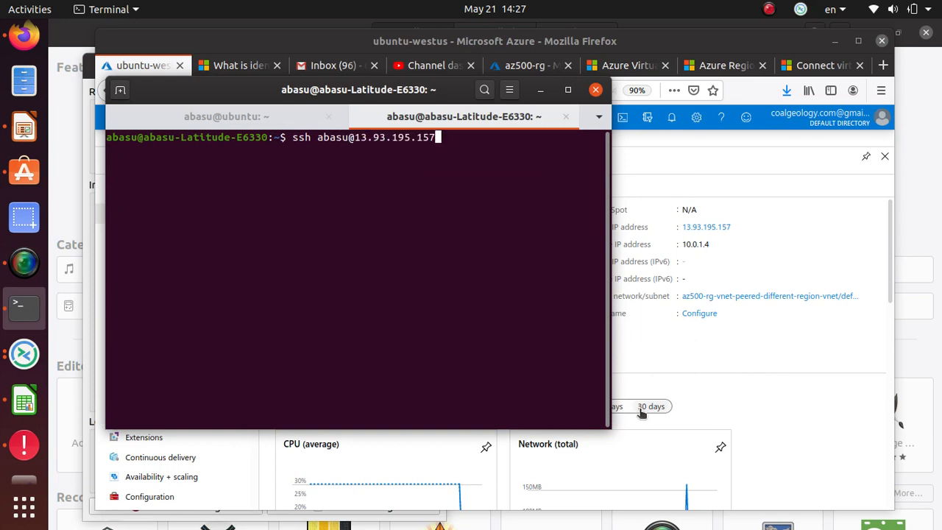
{"action": "key", "text": "Return"}
{"action": "type", "text": "yes"}
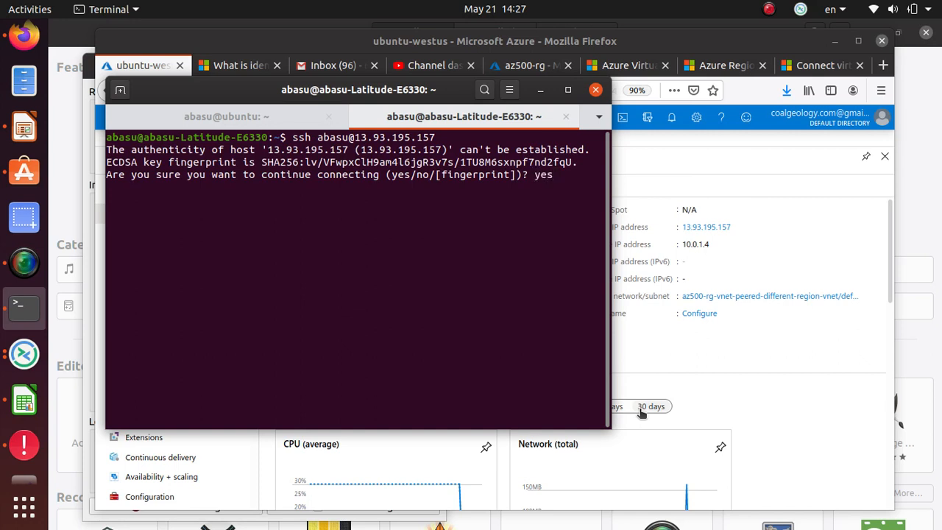
{"action": "key", "text": "Return"}
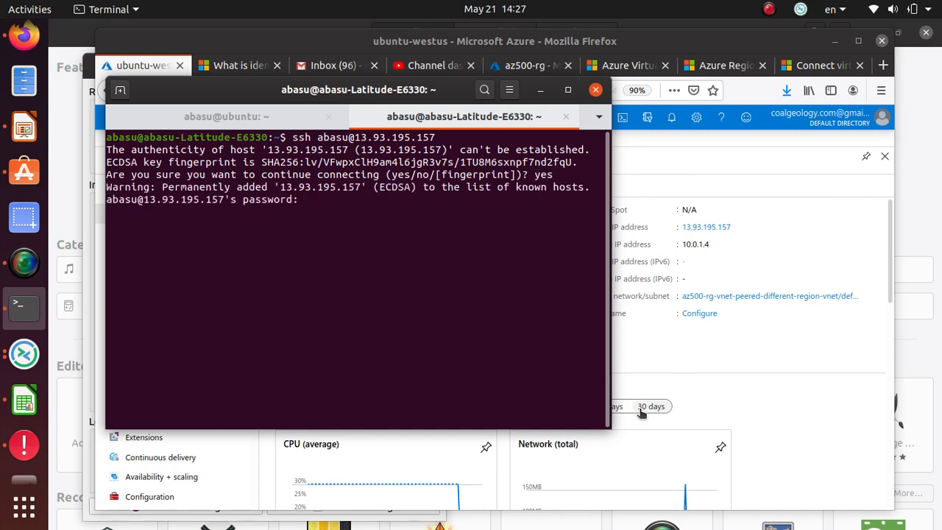
Step: Submit the account password to finish logging into the ubuntu-westus VM
{"action": "key", "text": "Return"}
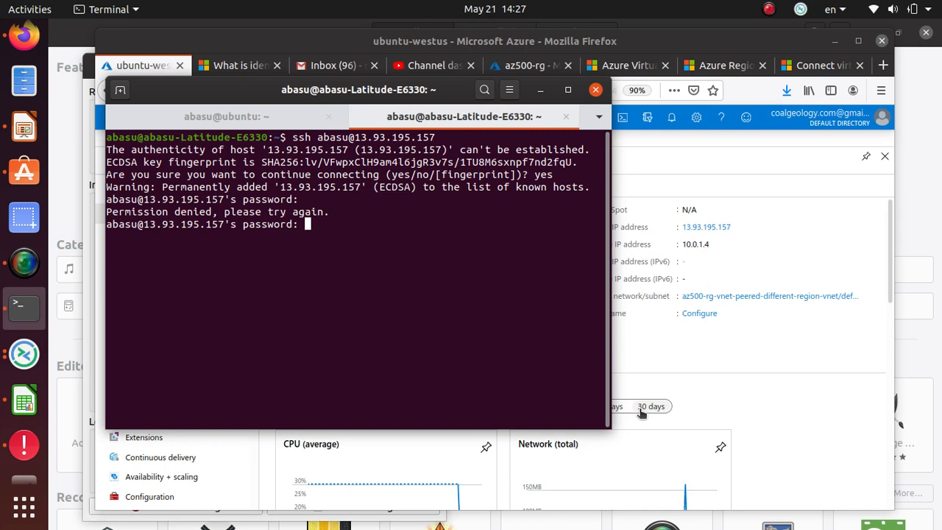
{"action": "key", "text": "Return"}
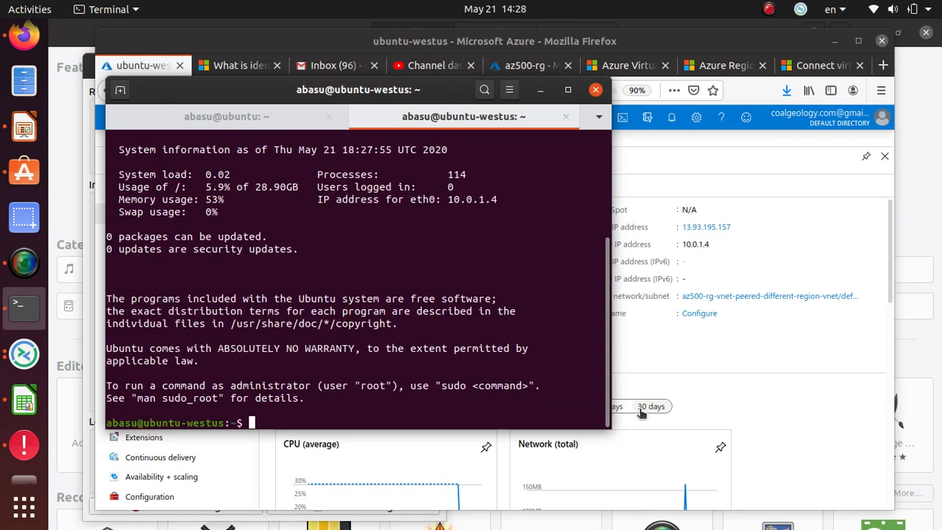
{"action": "key", "text": "Return"}
{"action": "key", "text": "Return"}
{"action": "key", "text": "Return"}
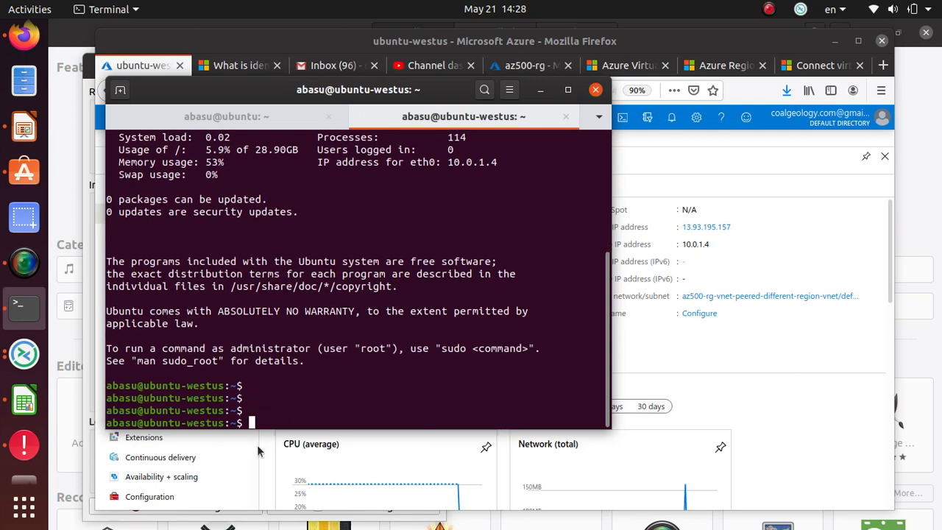
{"action": "left_click_drag", "start_coordinate": [225, 424], "coordinate": [108, 420]}
{"action": "left_click", "coordinate": [336, 404]}
Step: Ping google.com from the West US VM (5/5 replies), then raise the Azure portal window
{"action": "type", "text": "ping google.com"}
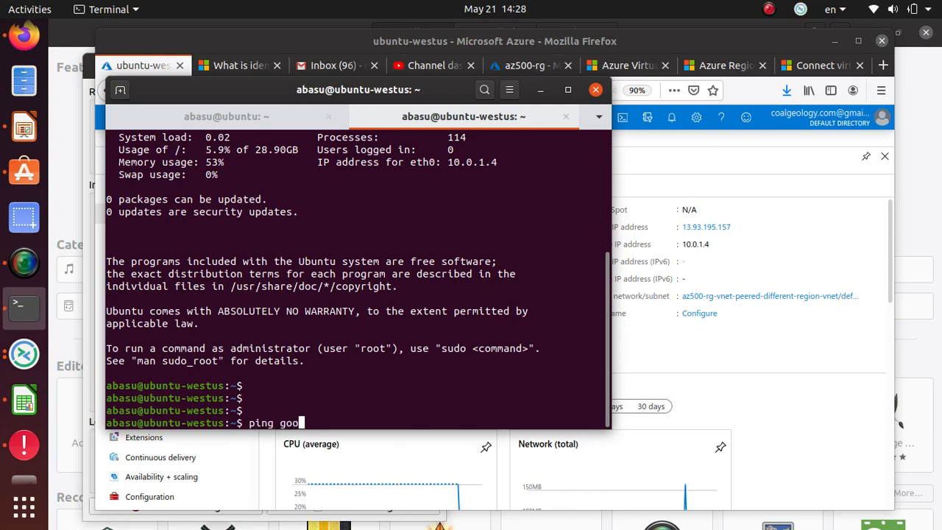
{"action": "key", "text": "Return"}
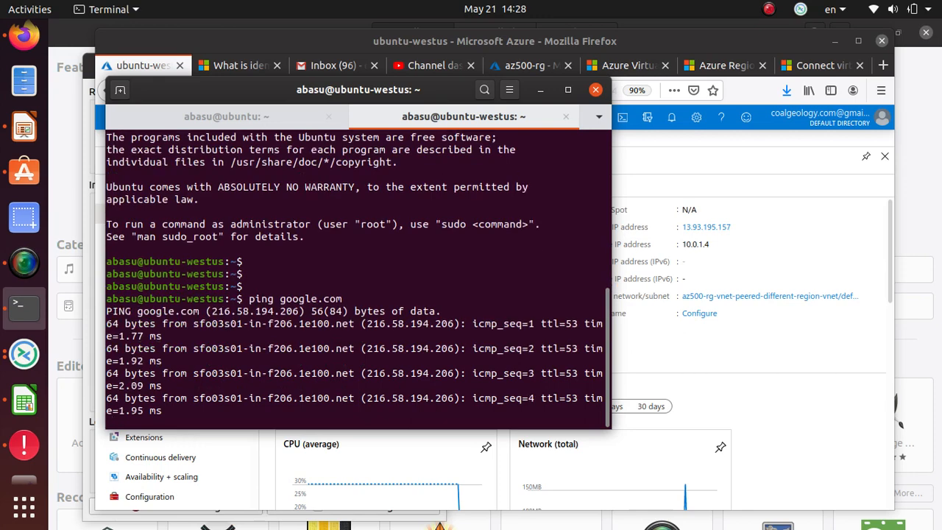
{"action": "key", "text": "ctrl+c"}
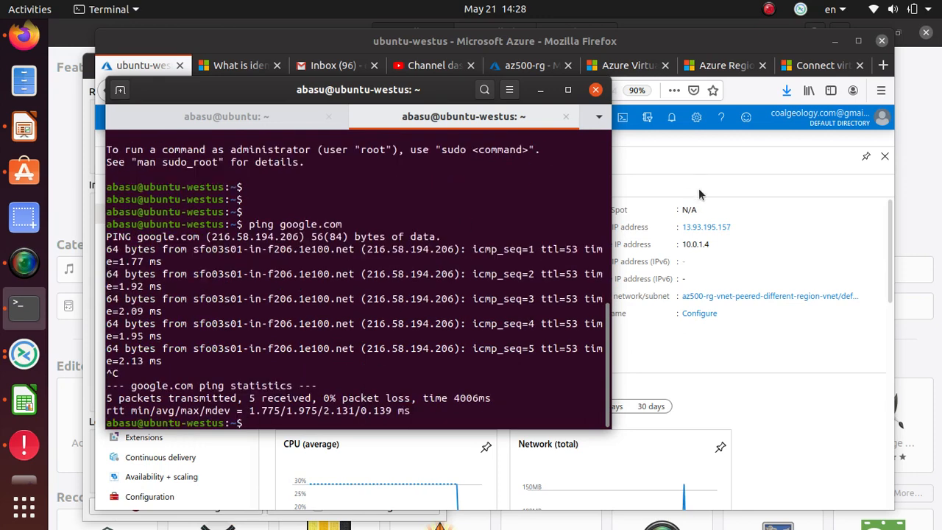
{"action": "left_click", "coordinate": [757, 192]}
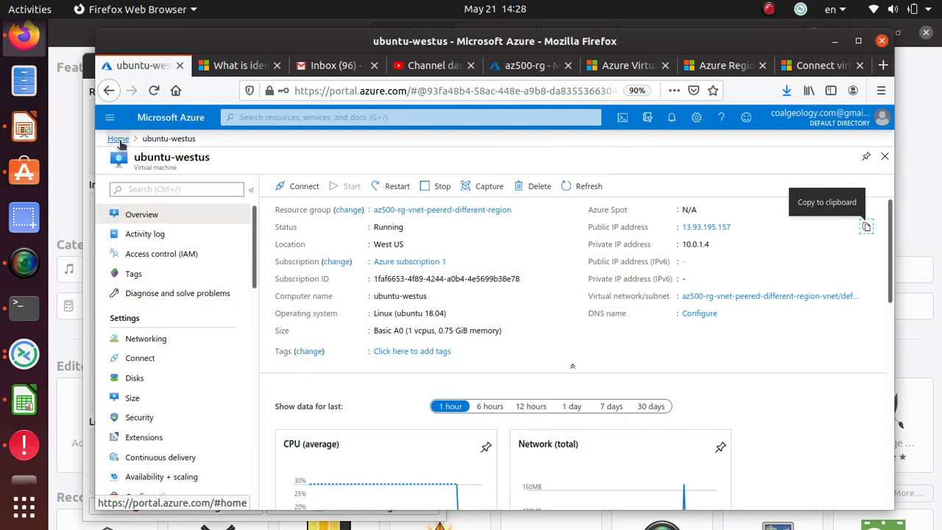
Step: Go Home > Virtual machines > ubuntu, copy private IP 10.0.0.4, and return to the terminal
{"action": "left_click", "coordinate": [118, 139]}
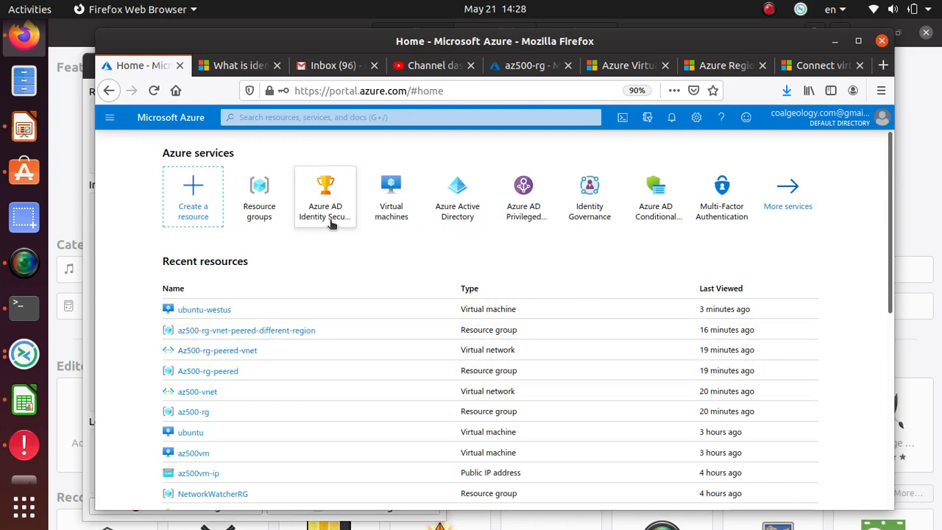
{"action": "left_click", "coordinate": [397, 206]}
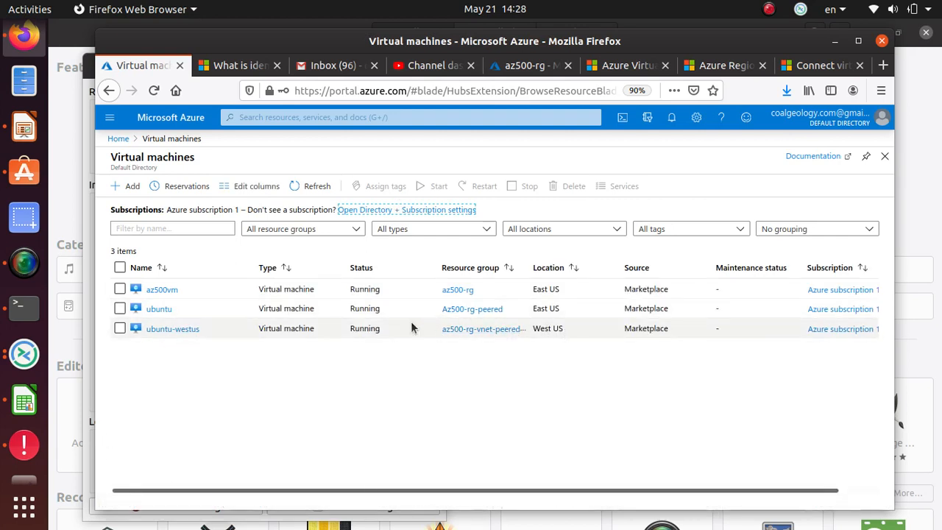
{"action": "left_click", "coordinate": [158, 309]}
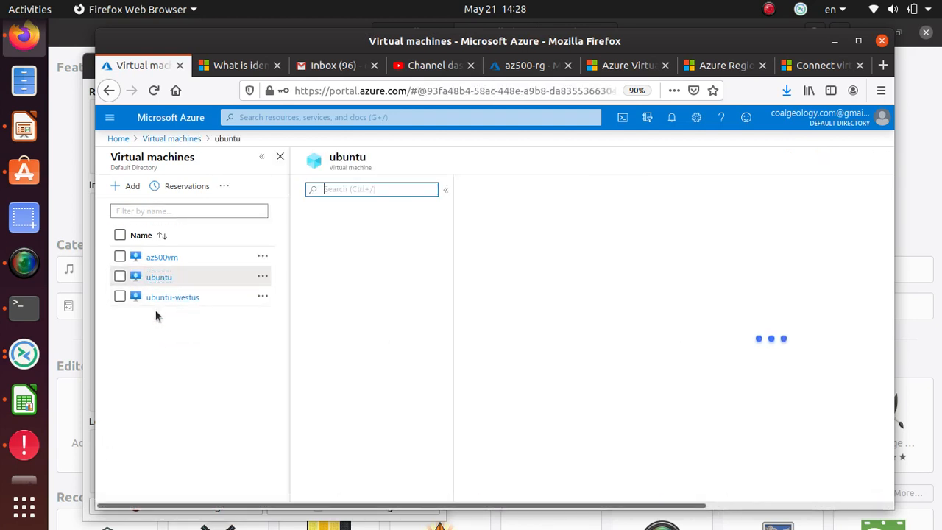
{"action": "left_click_drag", "start_coordinate": [709, 245], "coordinate": [675, 245]}
{"action": "right_click", "coordinate": [680, 244]}
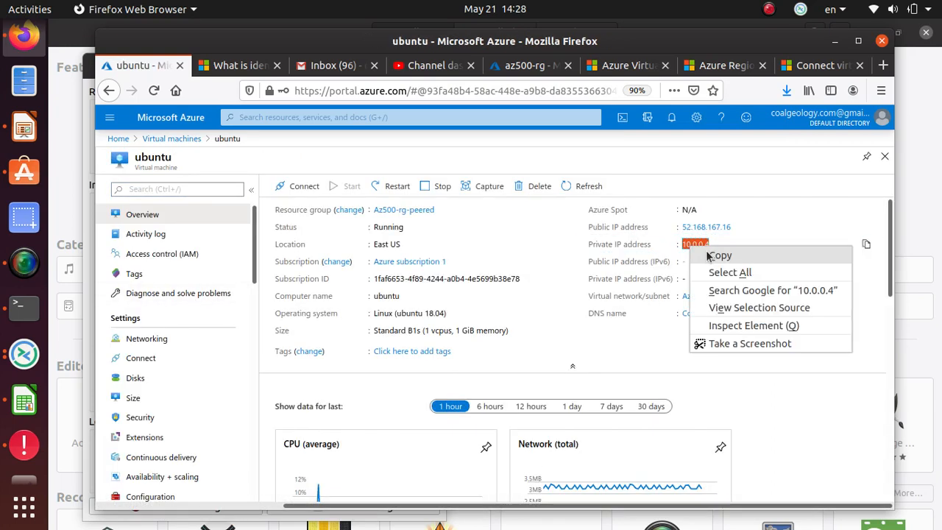
{"action": "left_click", "coordinate": [703, 252]}
{"action": "key", "text": "alt+Tab"}
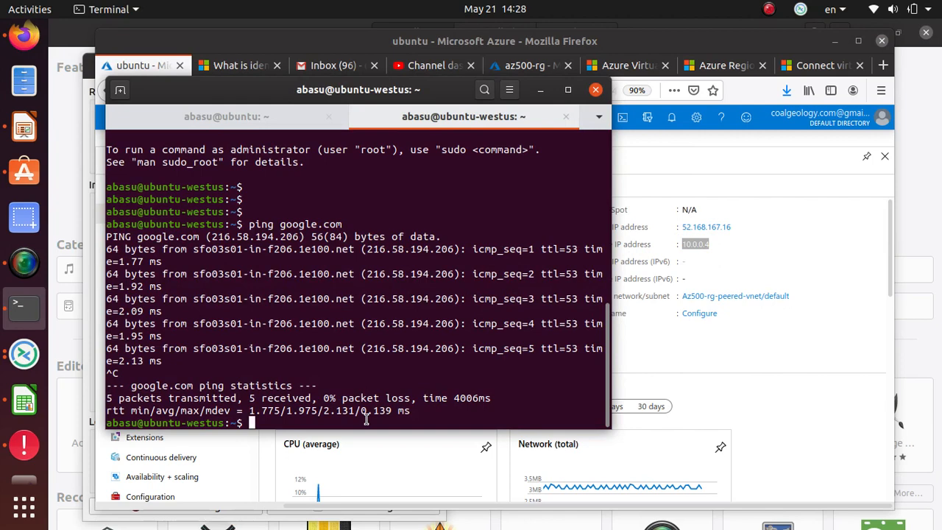
Step: Ping the private address 10.0.0.4 from the terminal and stop it after every packet is lost
{"action": "key", "text": "Return"}
{"action": "key", "text": "Return"}
{"action": "type", "text": "ping"}
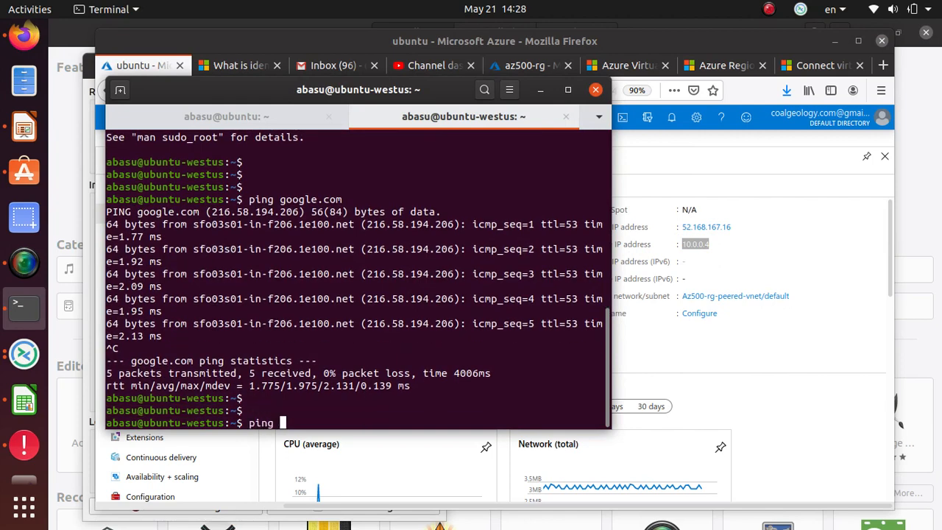
{"action": "right_click", "coordinate": [382, 418]}
{"action": "left_click", "coordinate": [410, 318]}
{"action": "key", "text": "Return"}
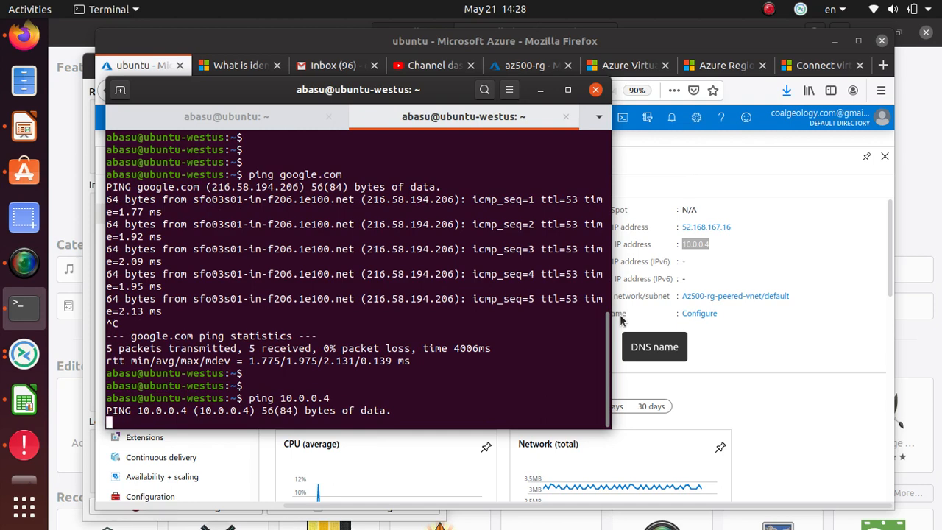
{"action": "key", "text": "ctrl+c"}
Step: Copy the VM's public IP 52.168.167.16 from the portal and ping it from the terminal
{"action": "left_click", "coordinate": [621, 320]}
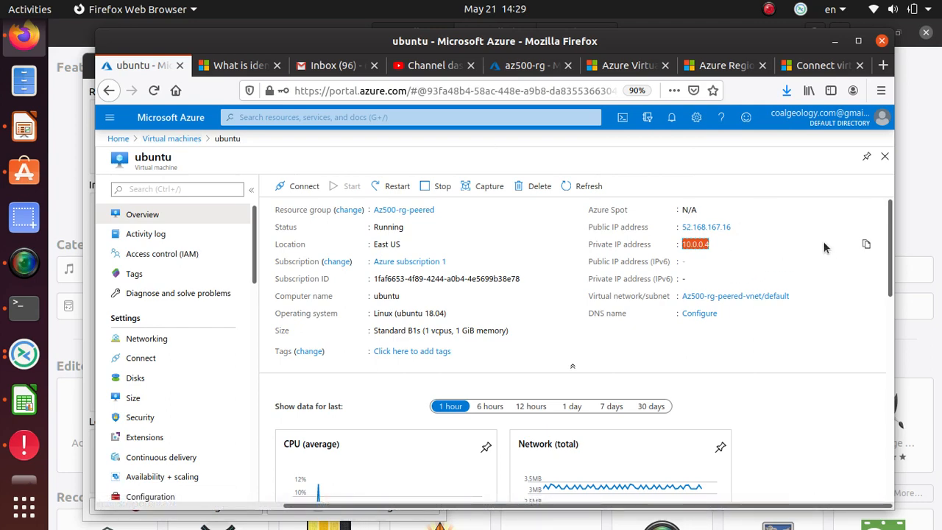
{"action": "left_click", "coordinate": [726, 230]}
{"action": "left_click_drag", "start_coordinate": [728, 228], "coordinate": [683, 228]}
{"action": "right_click", "coordinate": [685, 229]}
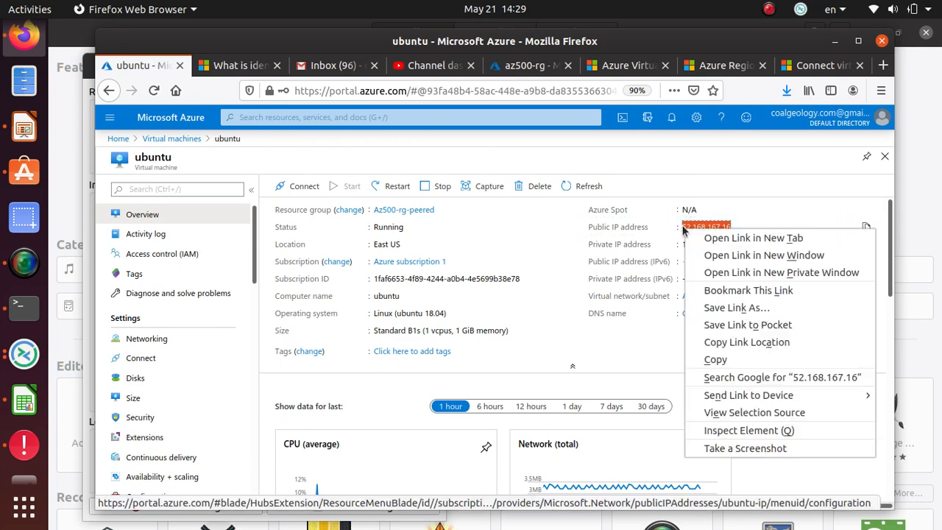
{"action": "left_click", "coordinate": [732, 360]}
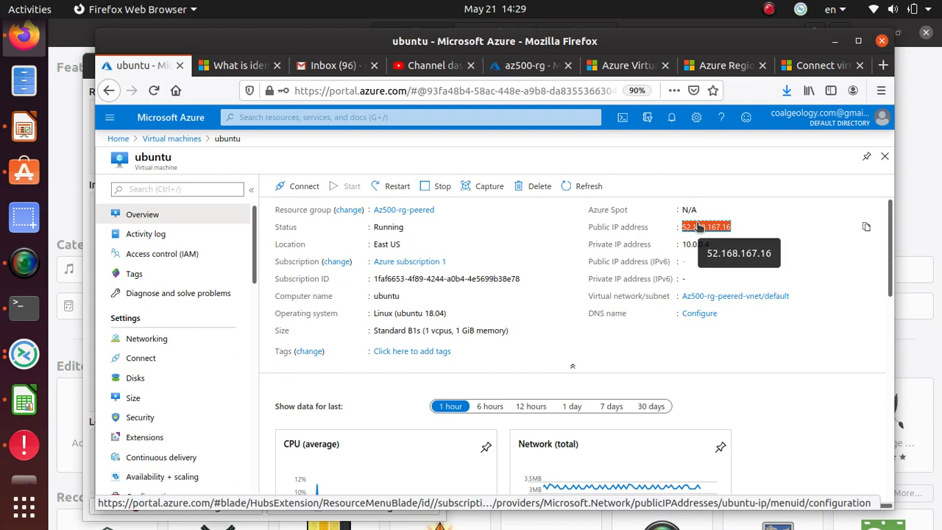
{"action": "key", "text": "alt+Tab"}
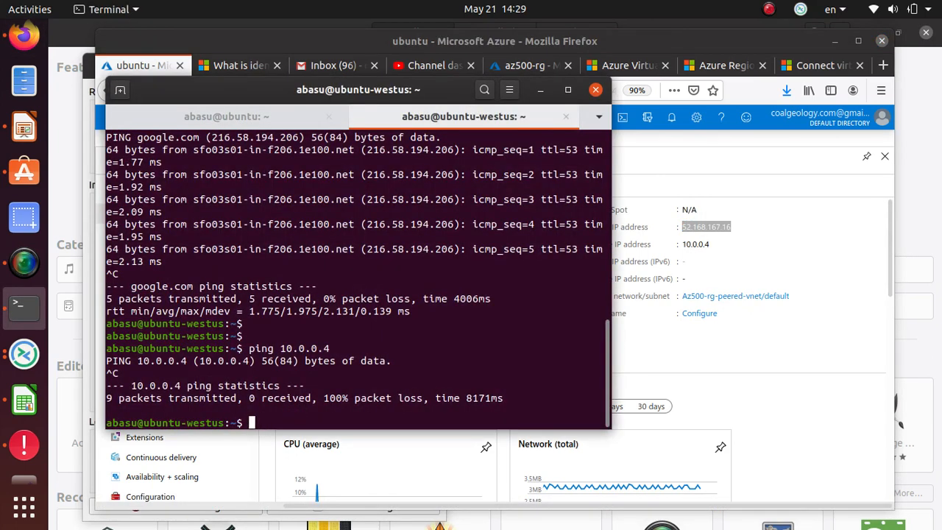
{"action": "type", "text": "ping"}
{"action": "right_click", "coordinate": [363, 426]}
{"action": "left_click", "coordinate": [397, 317]}
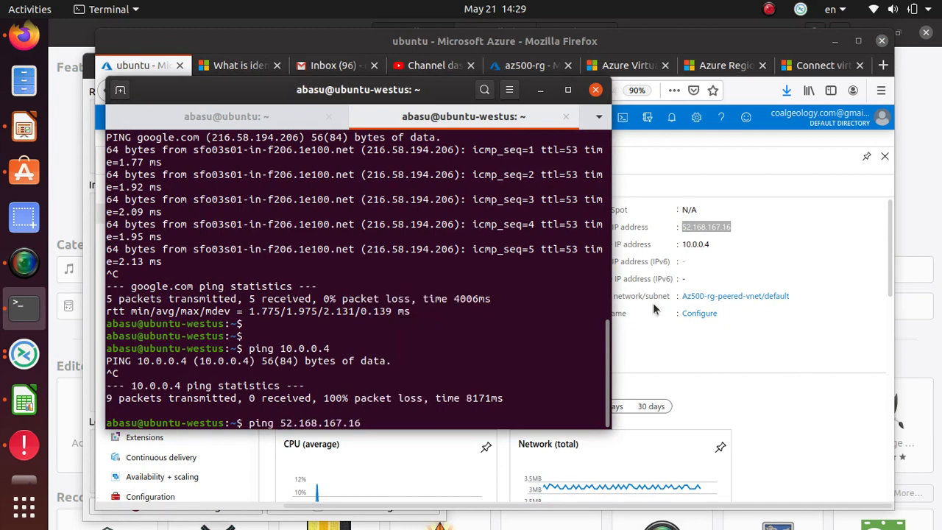
{"action": "key", "text": "Return"}
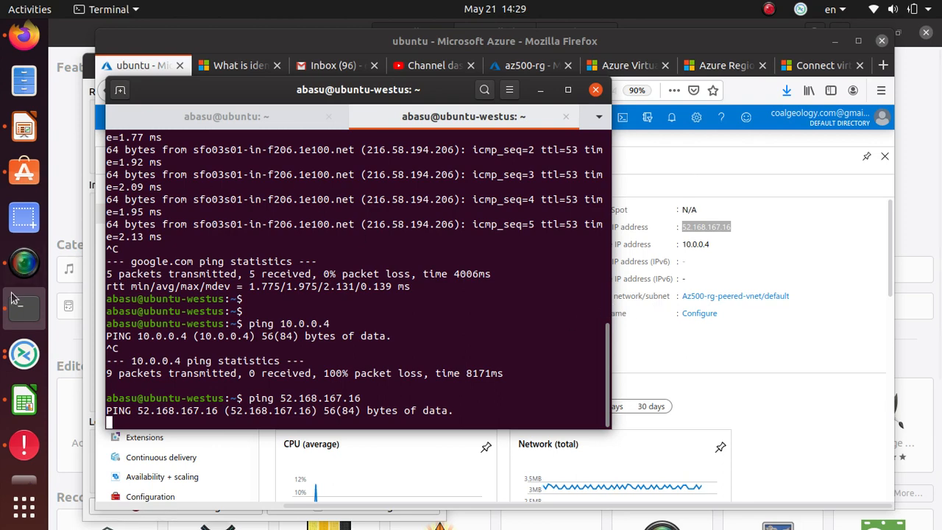
{"action": "left_click", "coordinate": [25, 267]}
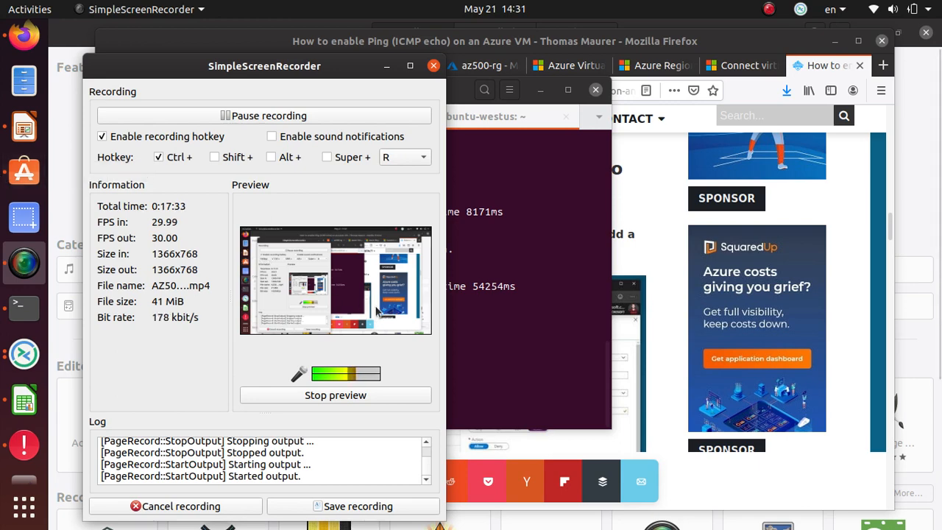
Step: Read through the thomasmaurer.ch article's NSG ICMP section, then go back to the ubuntu VM portal tab
{"action": "left_click", "coordinate": [656, 267]}
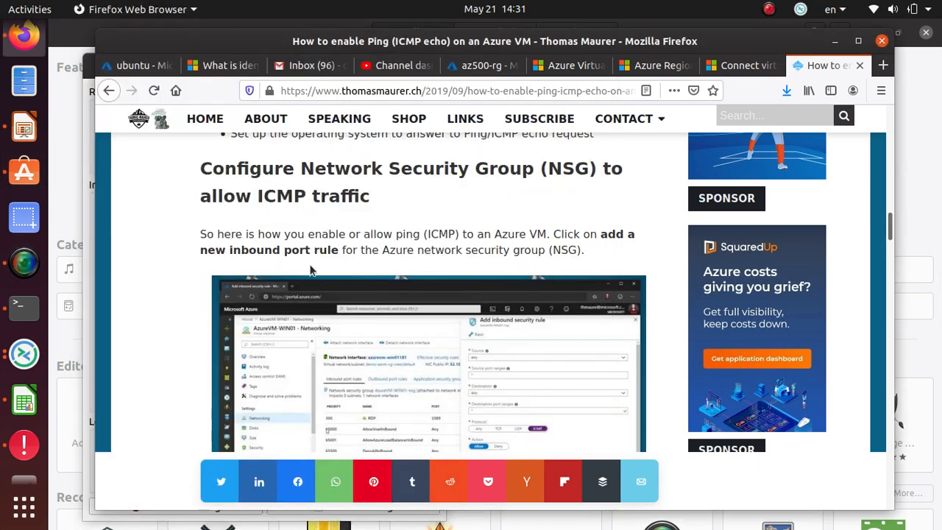
{"action": "scroll", "coordinate": [257, 234], "scroll_direction": "up", "scroll_amount": 1}
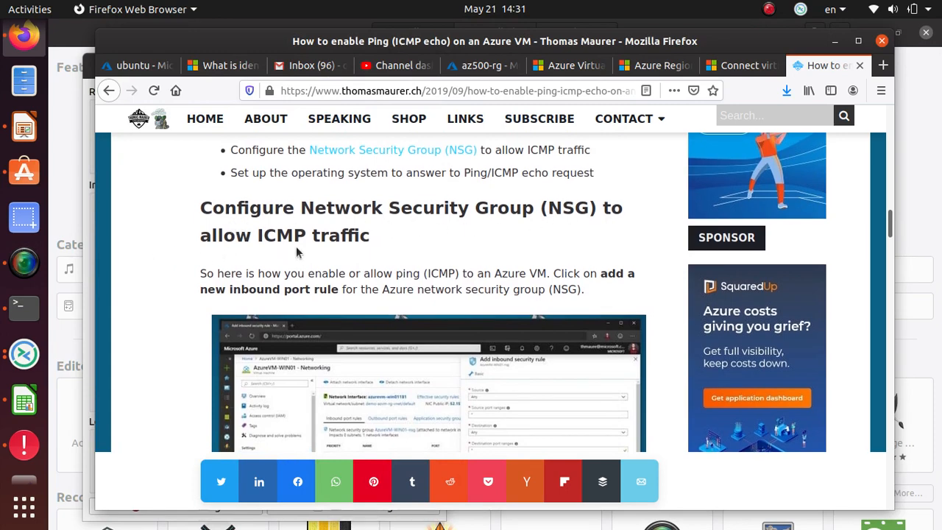
{"action": "scroll", "coordinate": [314, 265], "scroll_direction": "down", "scroll_amount": 2}
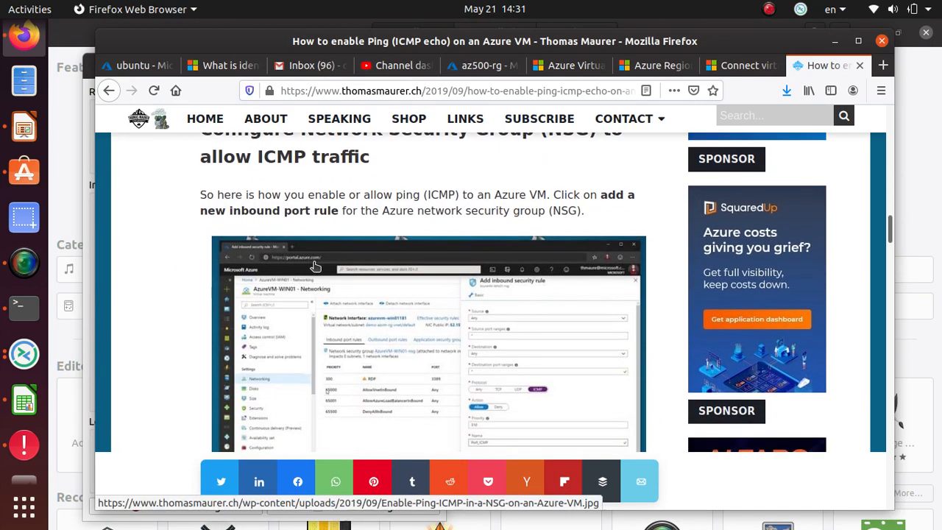
{"action": "scroll", "coordinate": [315, 265], "scroll_direction": "up", "scroll_amount": 1}
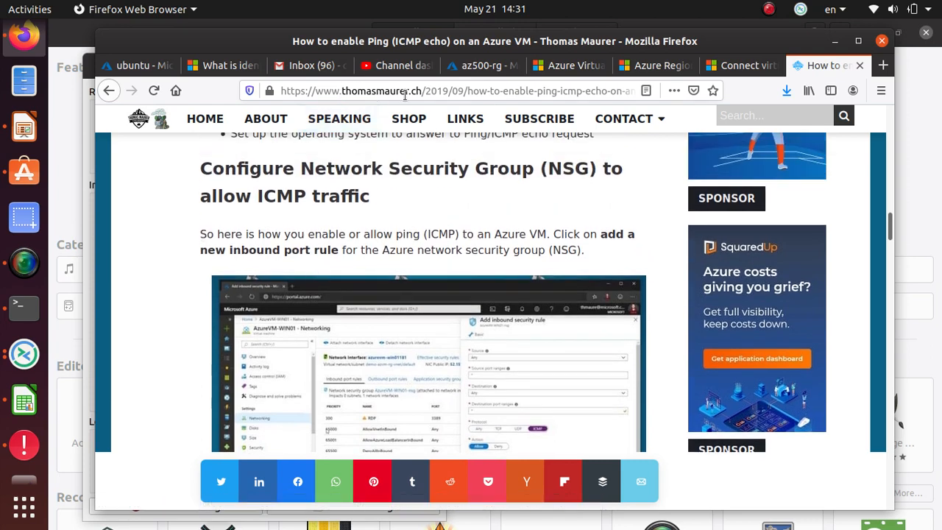
{"action": "double_click", "coordinate": [343, 89]}
{"action": "left_click", "coordinate": [184, 277]}
{"action": "scroll", "coordinate": [544, 245], "scroll_direction": "down", "scroll_amount": 5}
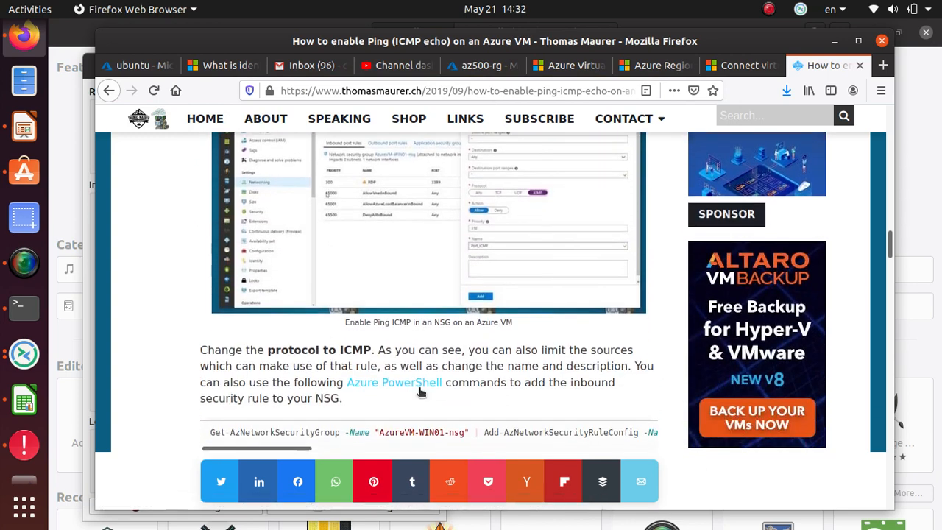
{"action": "scroll", "coordinate": [381, 355], "scroll_direction": "up", "scroll_amount": 4}
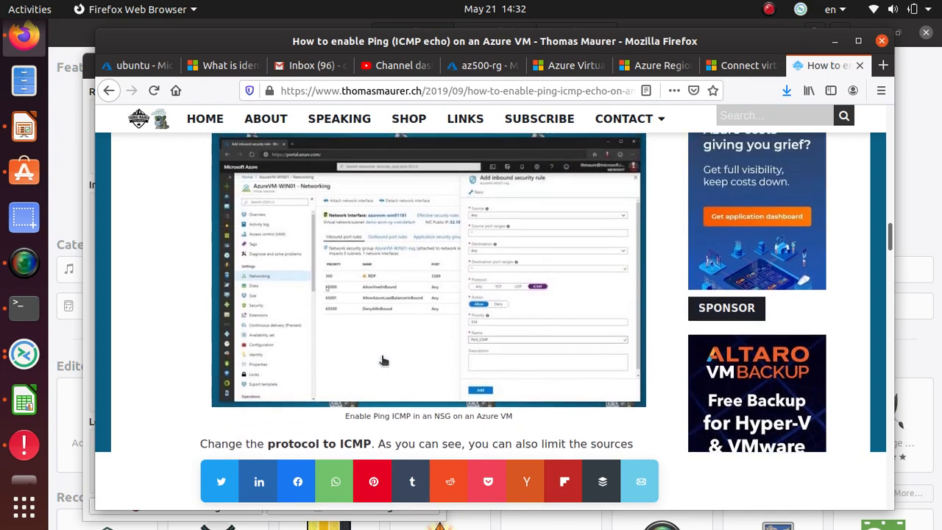
{"action": "scroll", "coordinate": [382, 359], "scroll_direction": "down", "scroll_amount": 5}
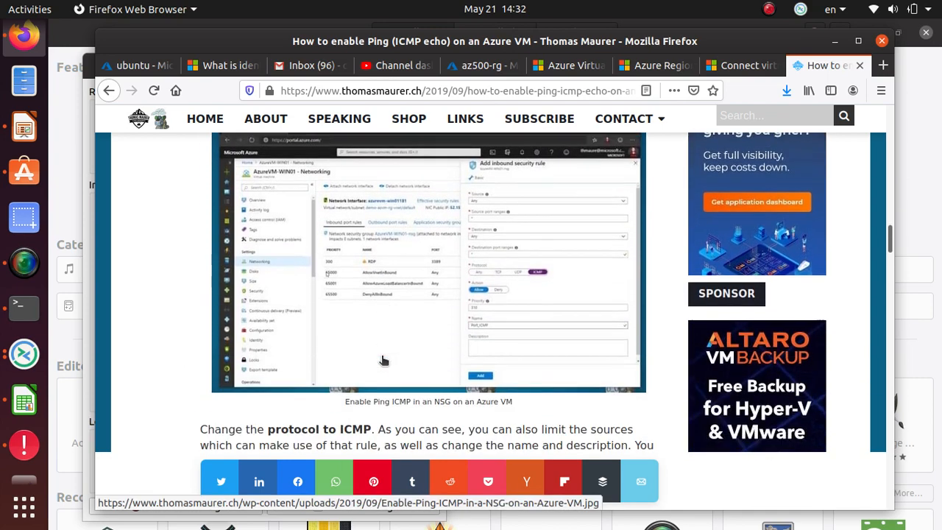
{"action": "key", "text": "alt+Tab"}
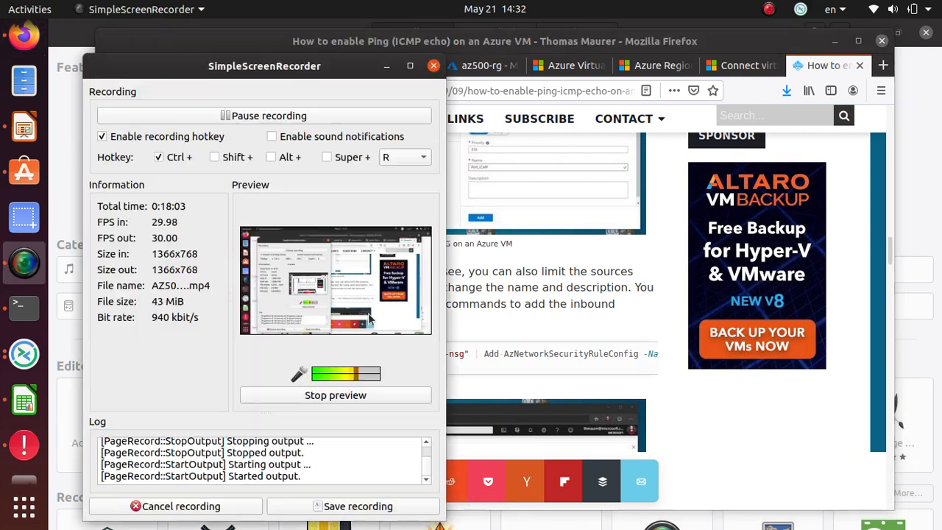
{"action": "key", "text": "alt+Tab"}
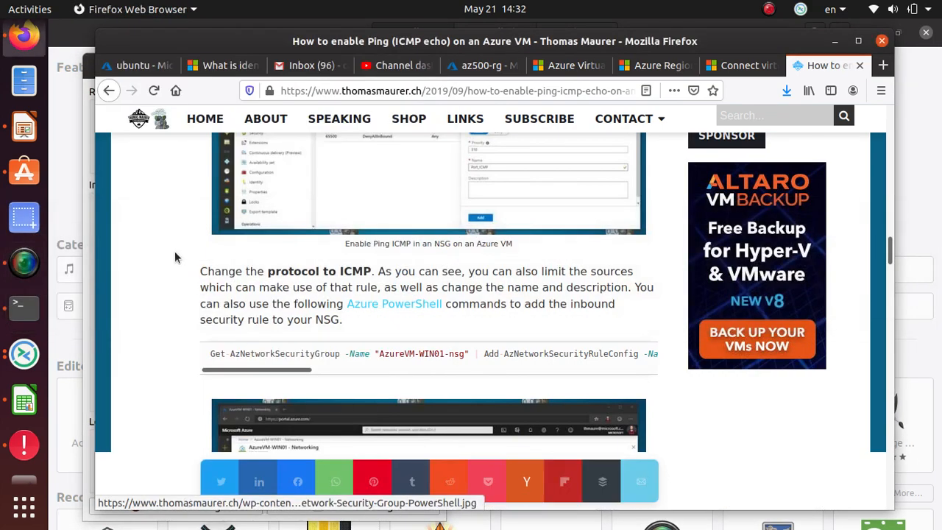
{"action": "left_click", "coordinate": [132, 66]}
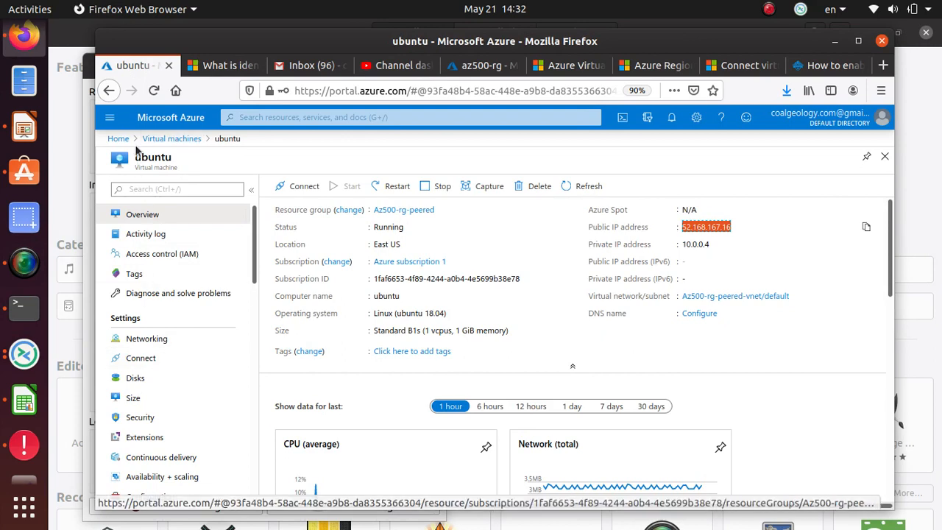
Step: Go through the Az500-rg-peered resource group to the ubuntu-nsg overview, then view the ping blog article
{"action": "left_click", "coordinate": [169, 138]}
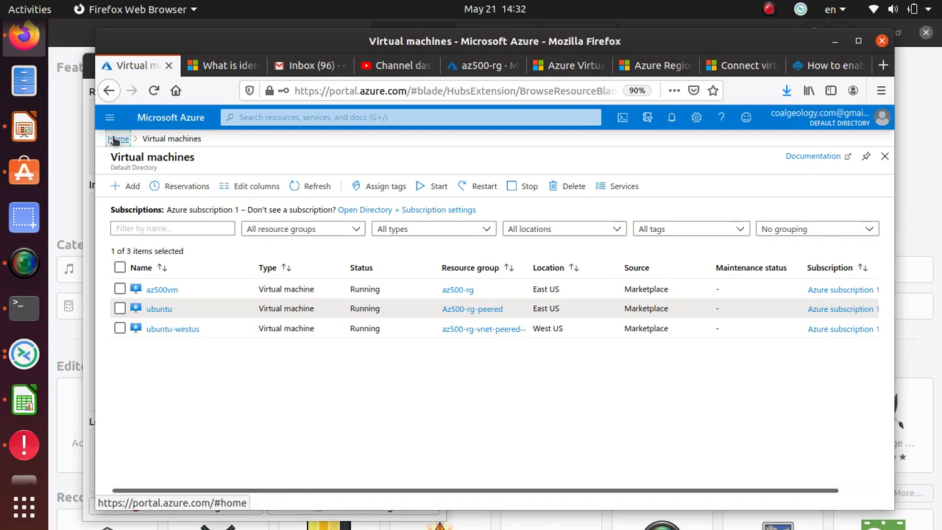
{"action": "left_click", "coordinate": [110, 140]}
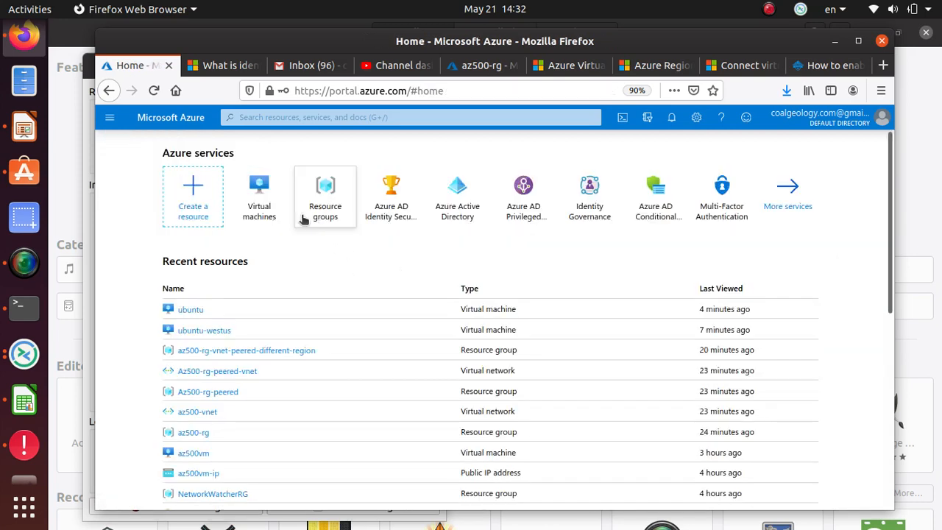
{"action": "left_click", "coordinate": [327, 215]}
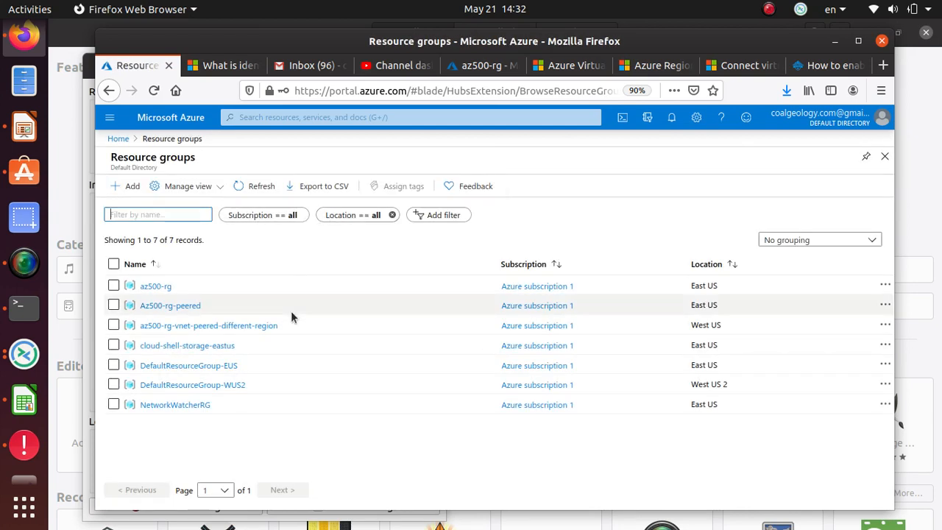
{"action": "left_click", "coordinate": [191, 309]}
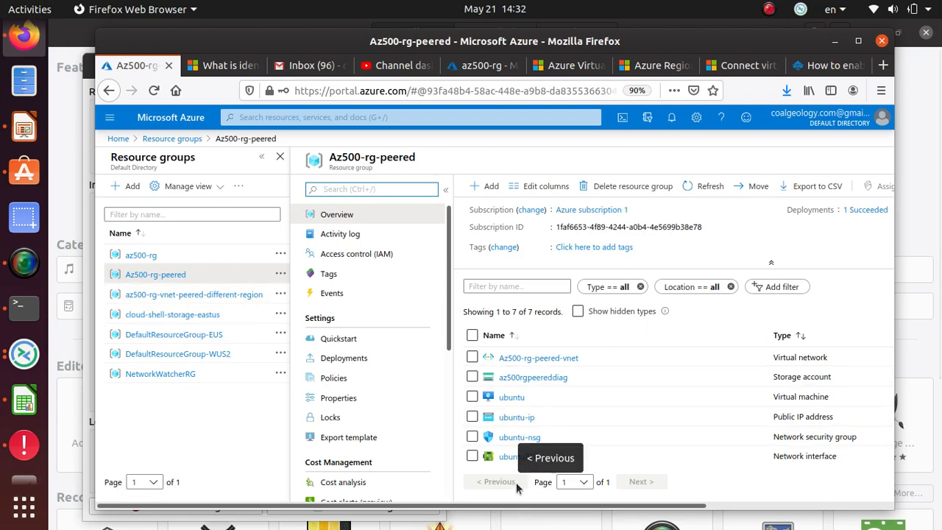
{"action": "scroll", "coordinate": [587, 442], "scroll_direction": "down", "scroll_amount": 1}
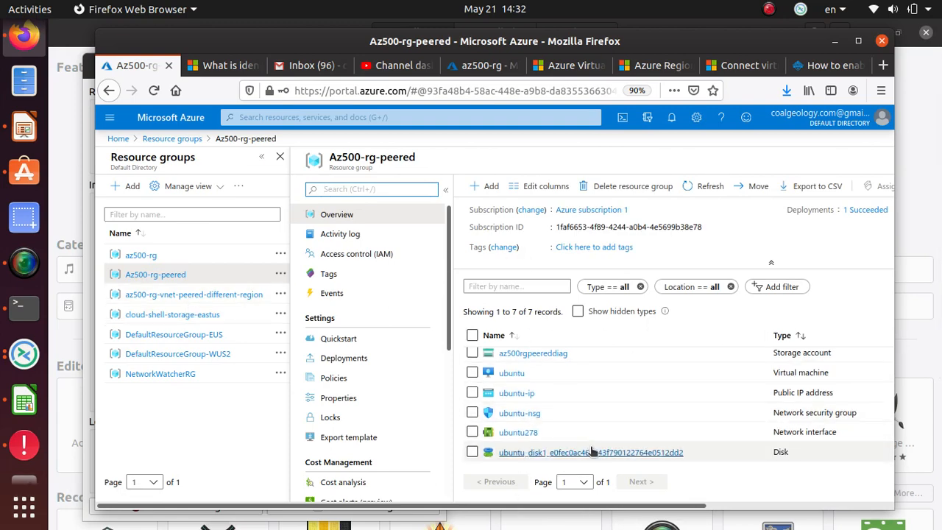
{"action": "left_click", "coordinate": [520, 416]}
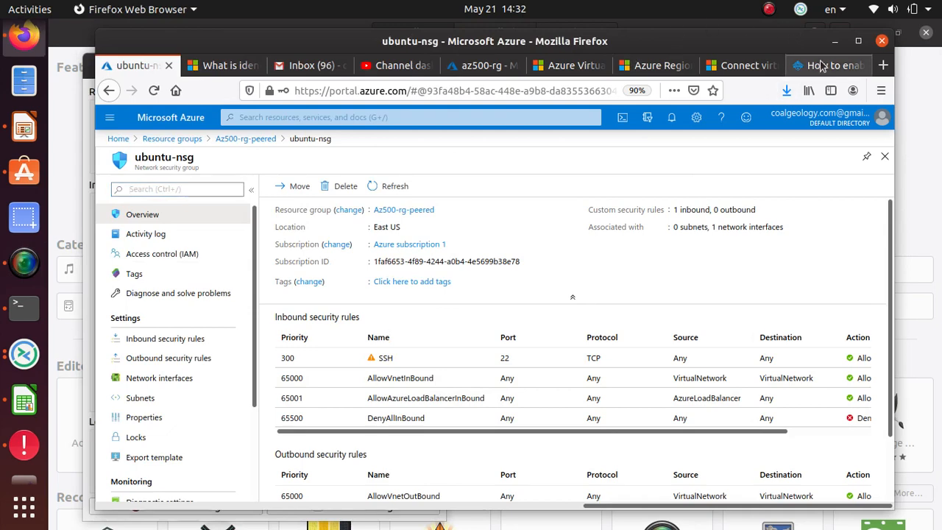
{"action": "left_click", "coordinate": [822, 66]}
{"action": "scroll", "coordinate": [279, 274], "scroll_direction": "up", "scroll_amount": 5}
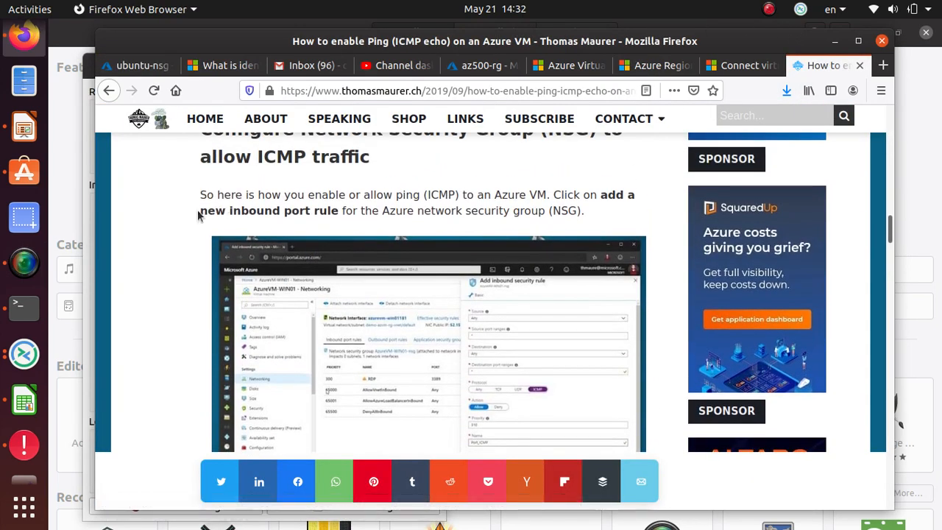
Step: Highlight the blog's phrase about adding an inbound port rule, then return to the ubuntu-nsg page
{"action": "left_click_drag", "start_coordinate": [200, 212], "coordinate": [342, 210]}
{"action": "scroll", "coordinate": [393, 301], "scroll_direction": "down", "scroll_amount": 4}
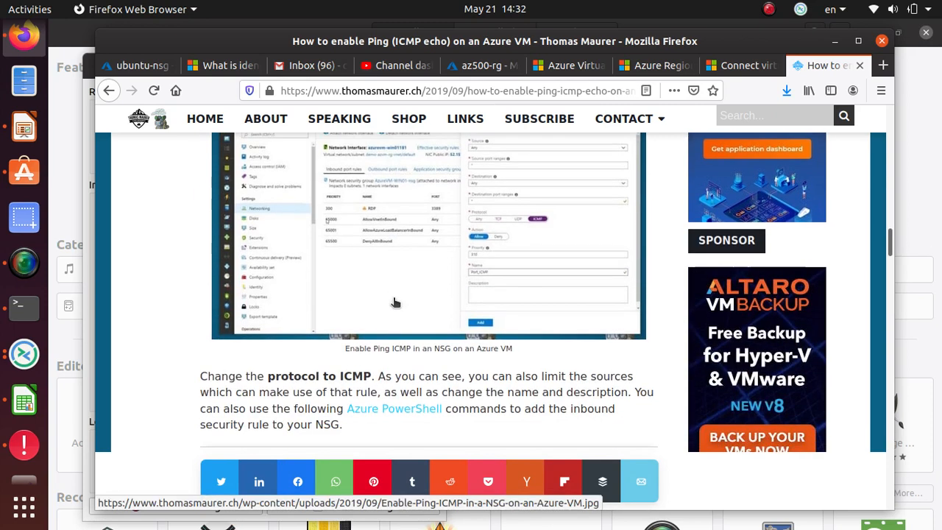
{"action": "scroll", "coordinate": [345, 287], "scroll_direction": "up", "scroll_amount": 4}
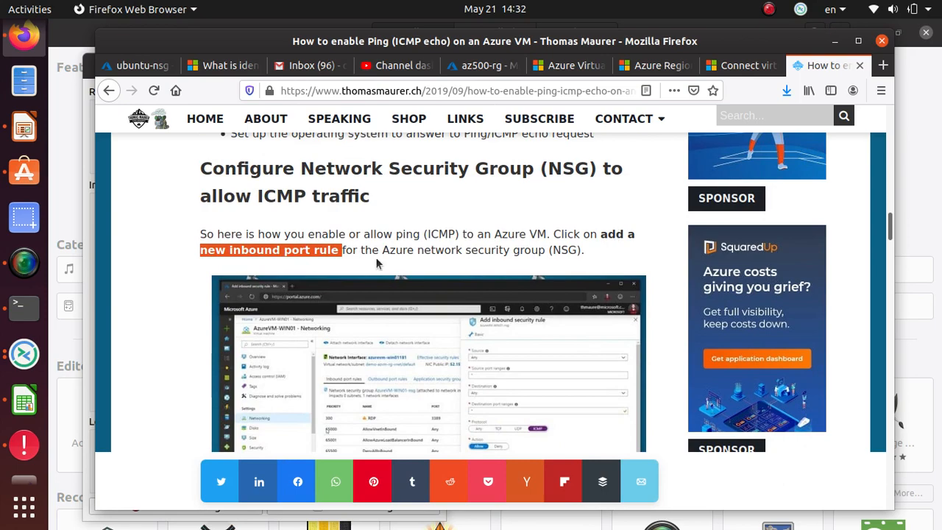
{"action": "key", "text": "alt+Tab"}
{"action": "key", "text": "alt+Tab"}
{"action": "key", "text": "alt+Tab"}
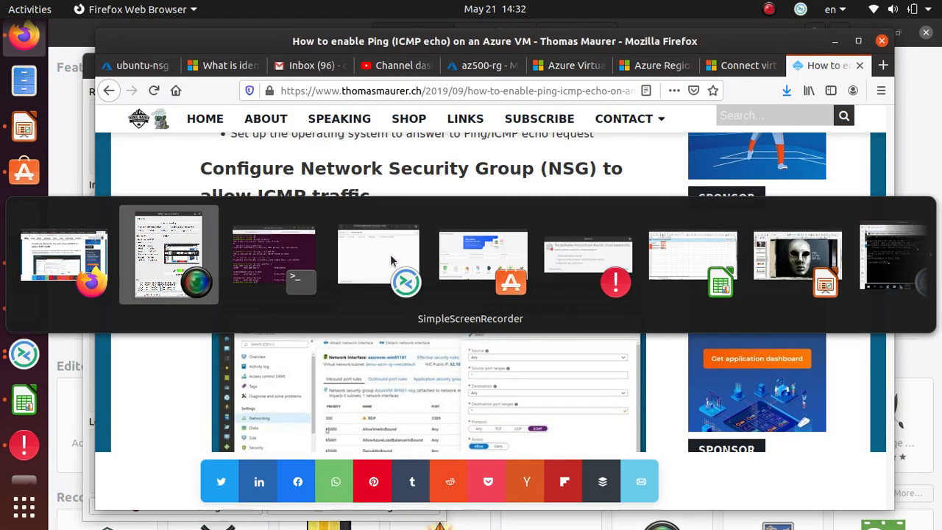
{"action": "left_click", "coordinate": [391, 261]}
{"action": "key", "text": "alt+Tab"}
{"action": "left_click", "coordinate": [104, 68]}
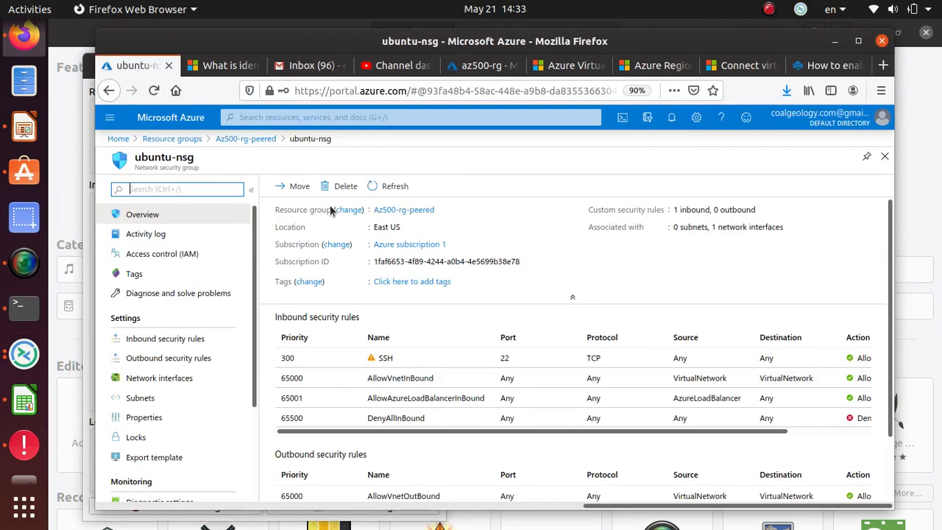
Step: Start a new rule from ubuntu-nsg's Inbound security rules, then return to the blog
{"action": "scroll", "coordinate": [330, 210], "scroll_direction": "down", "scroll_amount": 1}
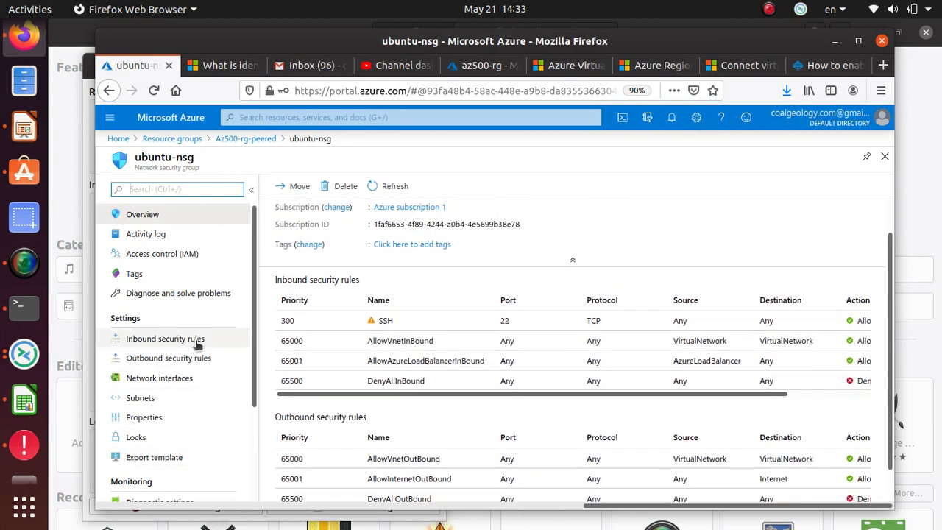
{"action": "left_click", "coordinate": [197, 340]}
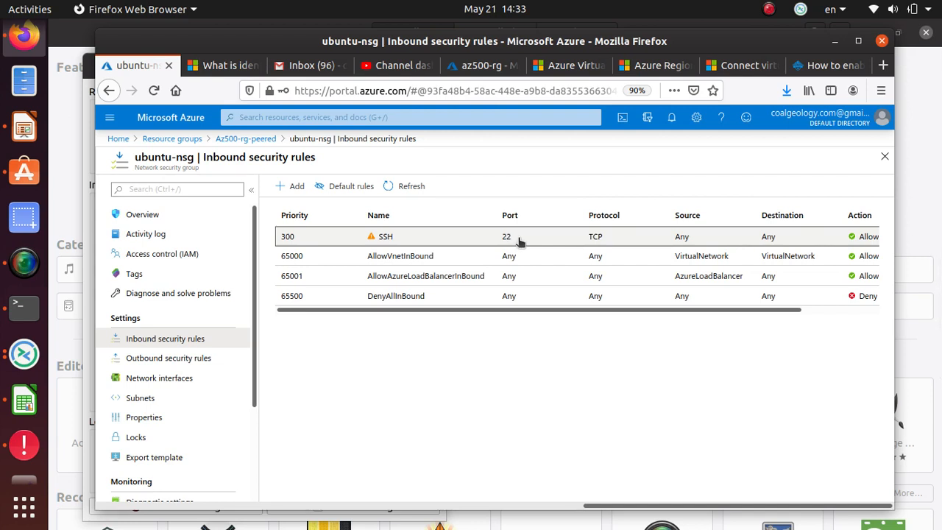
{"action": "left_click", "coordinate": [295, 187]}
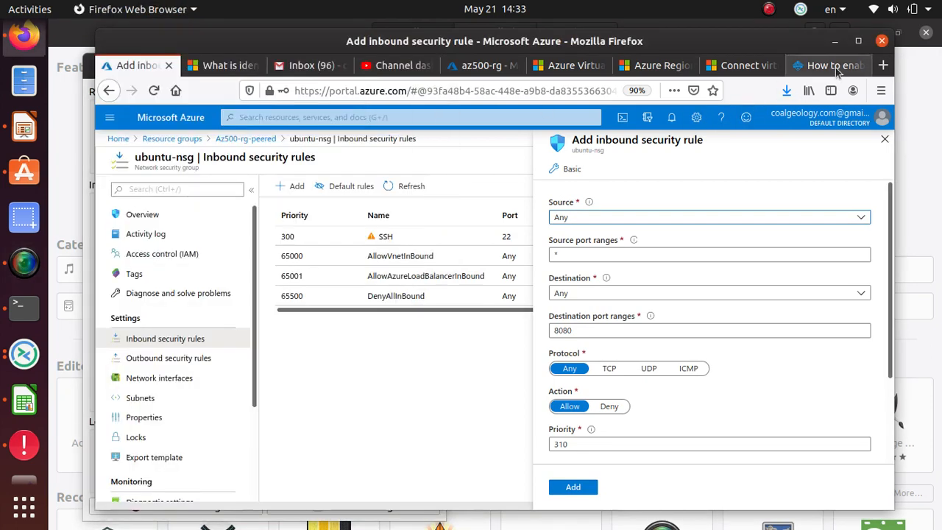
{"action": "left_click", "coordinate": [832, 65]}
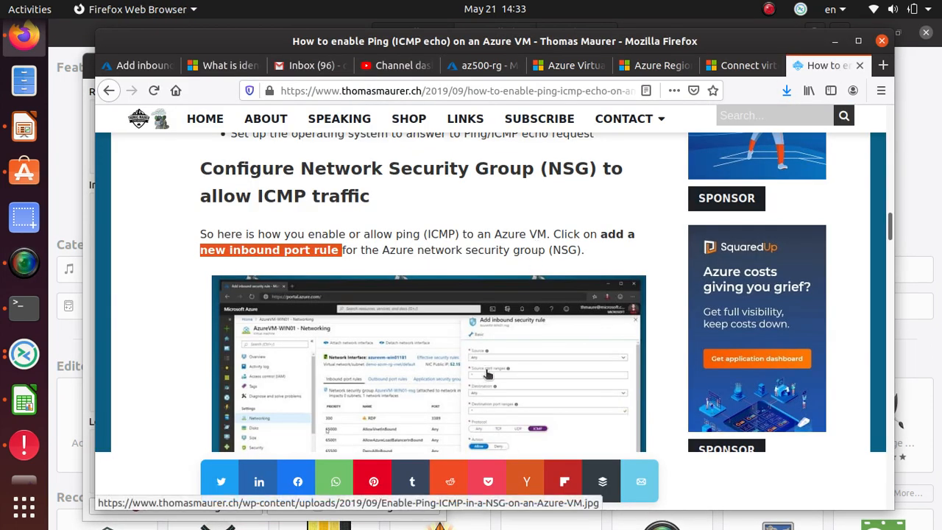
Step: Scroll to the article's NSG rule screenshot and open the image at full size
{"action": "scroll", "coordinate": [492, 379], "scroll_direction": "down", "scroll_amount": 4}
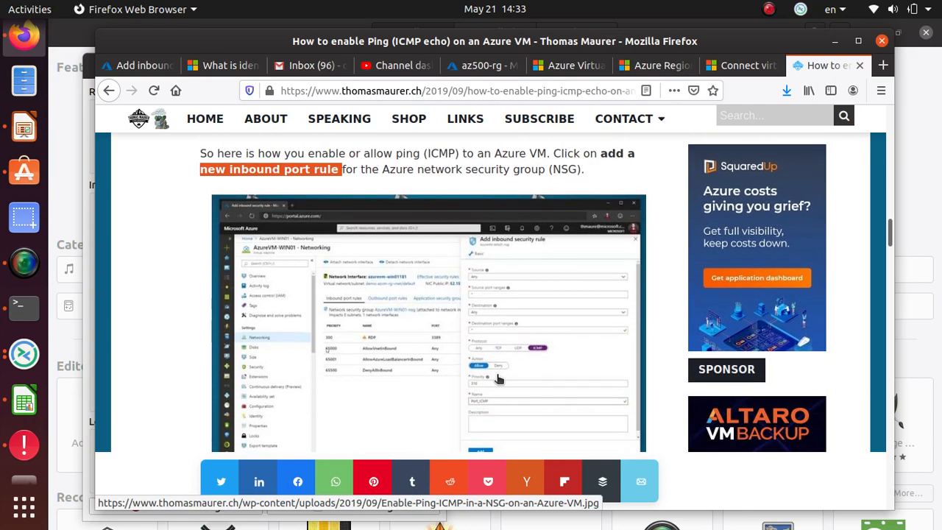
{"action": "scroll", "coordinate": [497, 379], "scroll_direction": "down", "scroll_amount": 1}
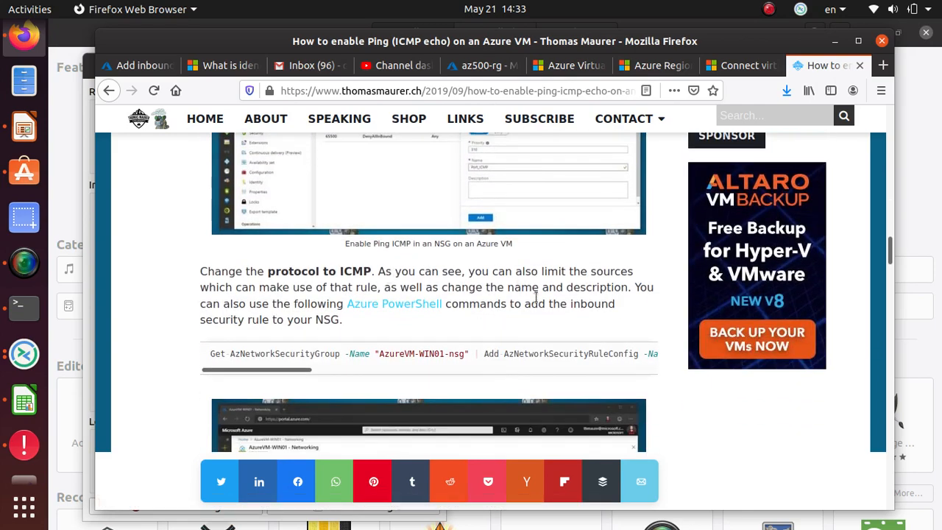
{"action": "scroll", "coordinate": [536, 296], "scroll_direction": "up", "scroll_amount": 2}
{"action": "left_click", "coordinate": [491, 309]}
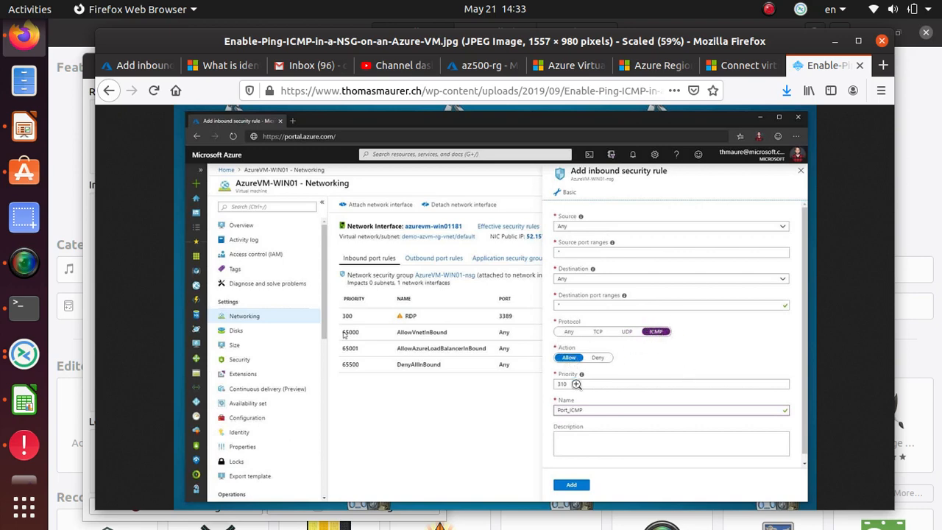
Step: Keep the new rule's destination as Any and set its protocol to ICMP, matching the blog example
{"action": "key", "text": "alt+Tab"}
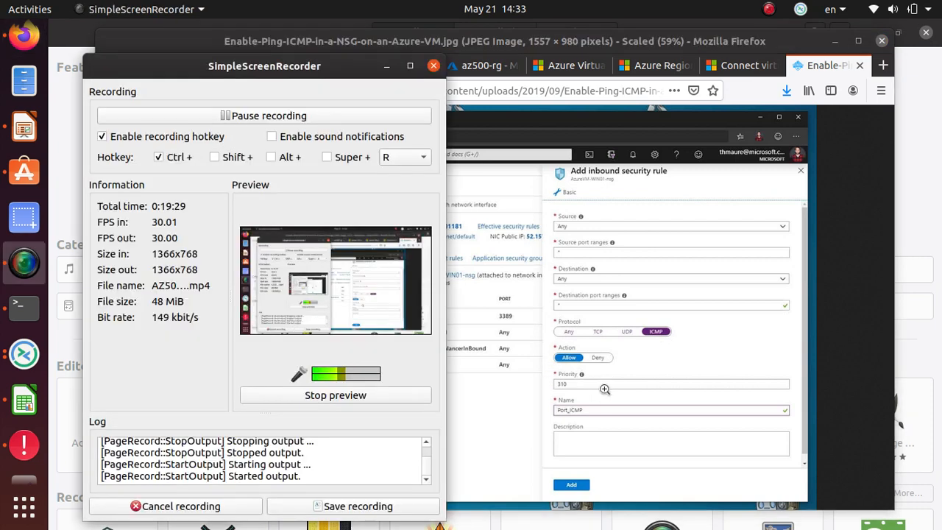
{"action": "left_click", "coordinate": [604, 389]}
{"action": "left_click", "coordinate": [133, 65]}
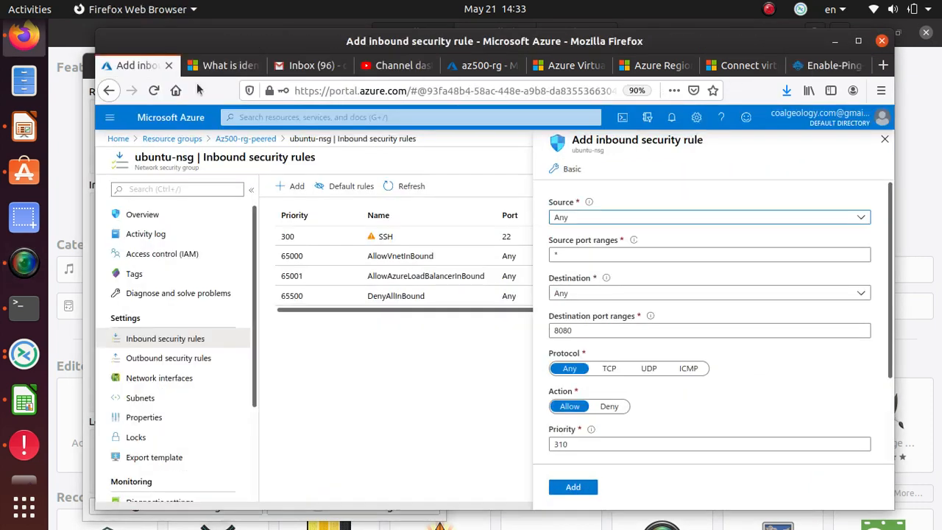
{"action": "left_click", "coordinate": [595, 260]}
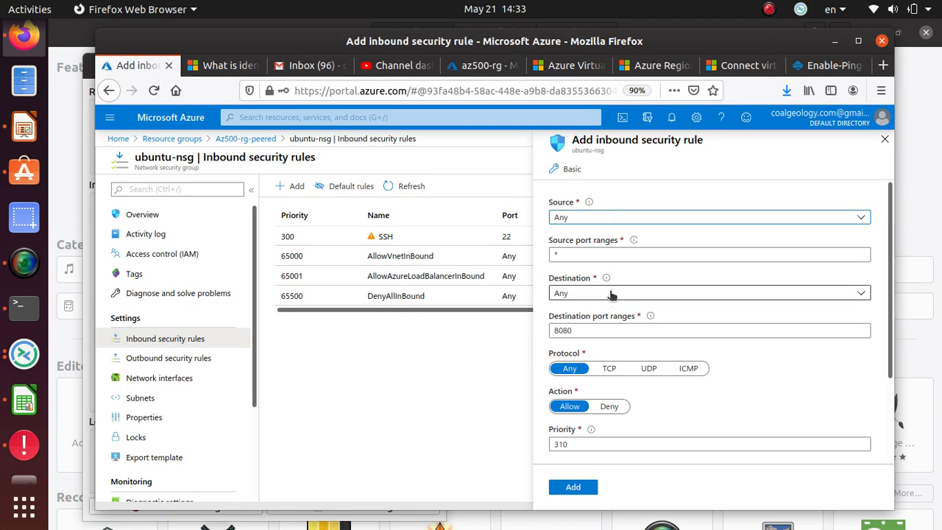
{"action": "left_click", "coordinate": [616, 333]}
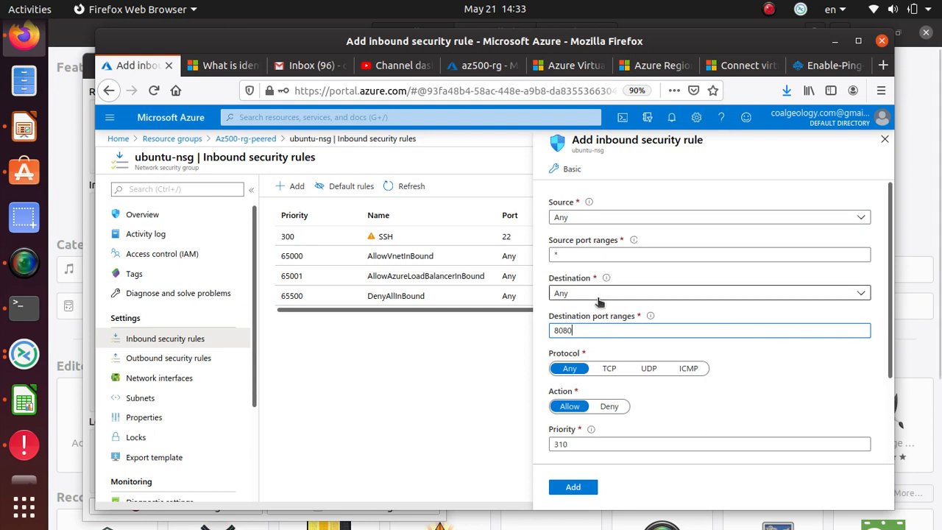
{"action": "left_click", "coordinate": [632, 297]}
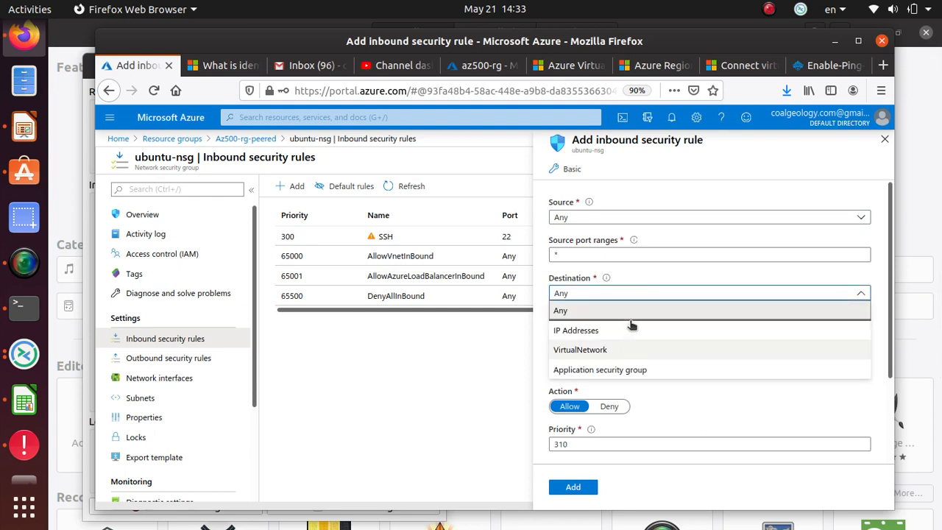
{"action": "left_click", "coordinate": [694, 413]}
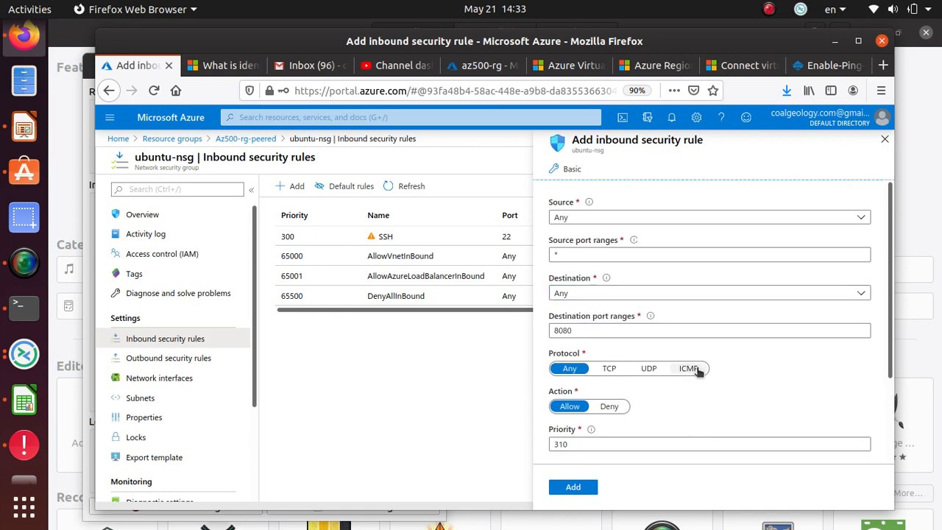
{"action": "left_click", "coordinate": [689, 368]}
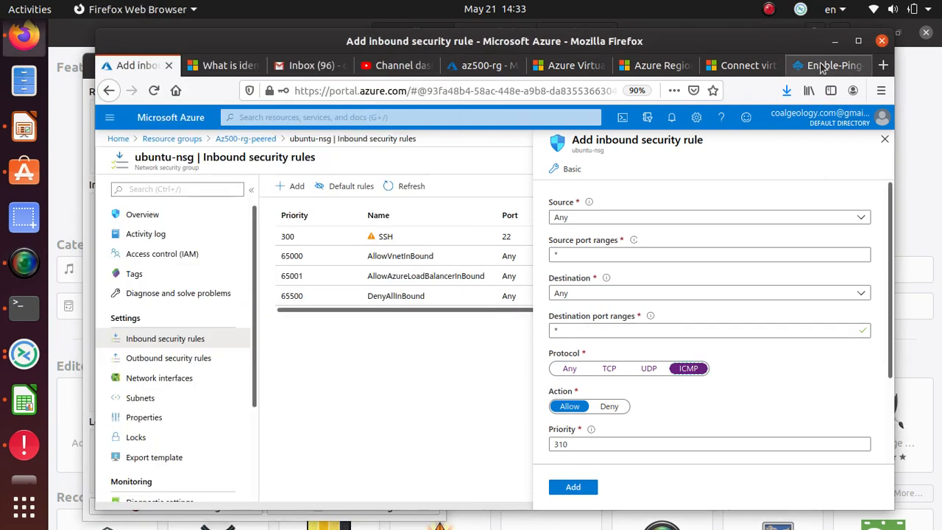
{"action": "left_click", "coordinate": [829, 65]}
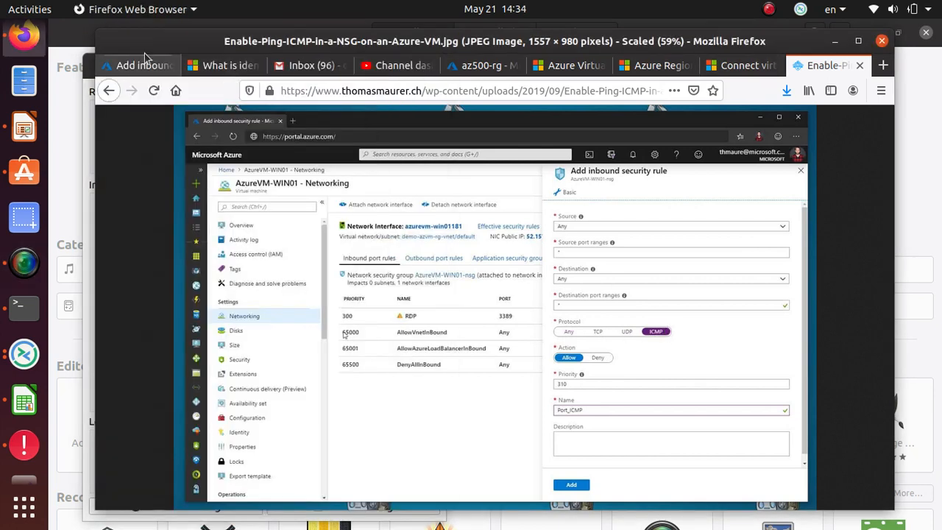
{"action": "left_click", "coordinate": [135, 64]}
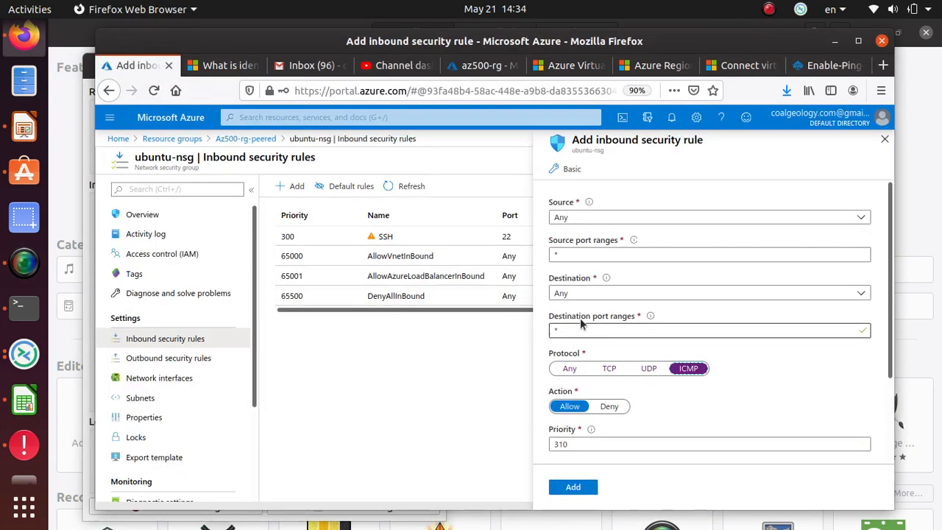
{"action": "scroll", "coordinate": [608, 395], "scroll_direction": "down", "scroll_amount": 3}
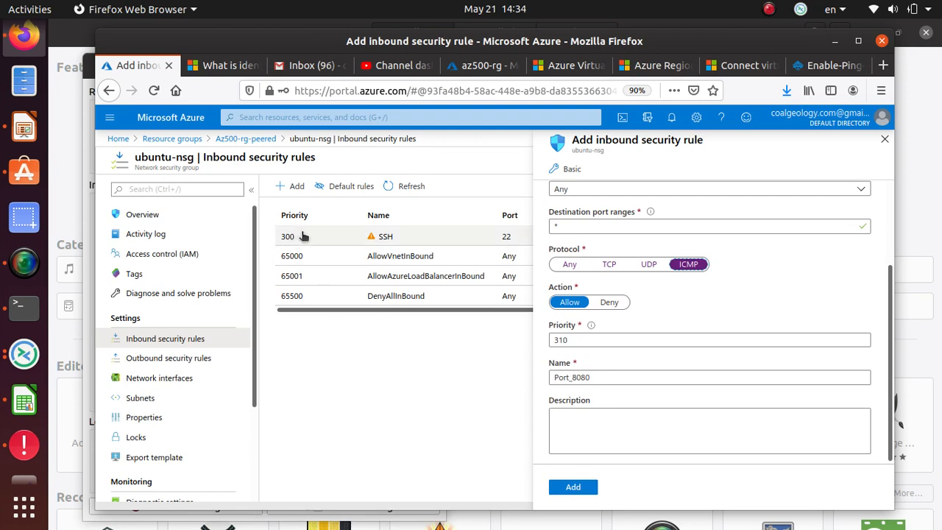
Step: Rename the rule from Port_8080 to Port_ICMP and add it with priority 310
{"action": "left_click", "coordinate": [596, 376]}
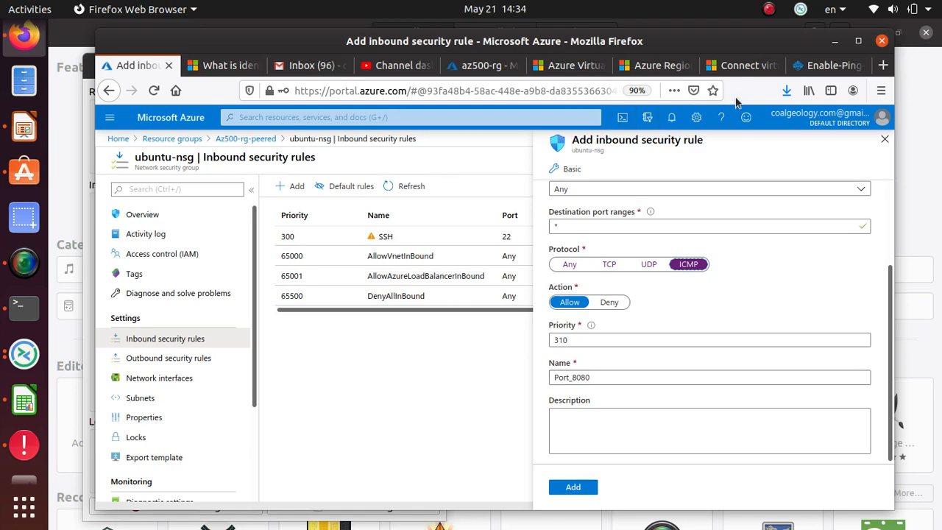
{"action": "left_click", "coordinate": [825, 65]}
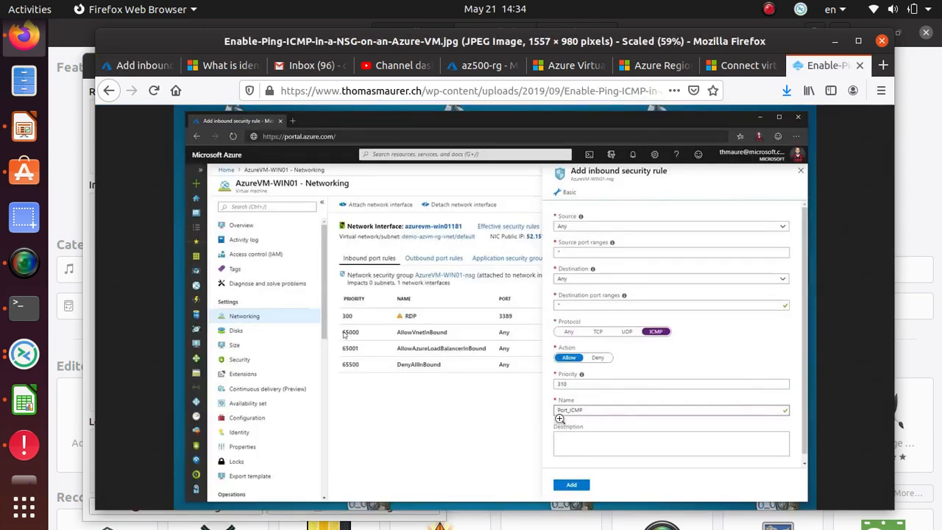
{"action": "key", "text": "alt+Tab"}
{"action": "left_click", "coordinate": [642, 243]}
{"action": "left_click", "coordinate": [136, 67]}
{"action": "left_click", "coordinate": [559, 379]}
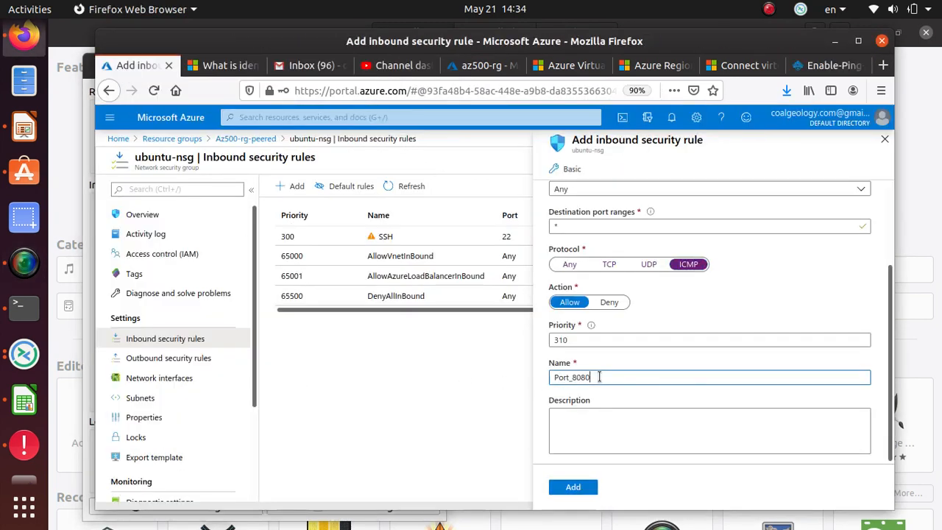
{"action": "left_click_drag", "start_coordinate": [594, 377], "coordinate": [574, 378]}
{"action": "key", "text": "BackSpace"}
{"action": "key", "text": "BackSpace"}
{"action": "type", "text": "ICMP"}
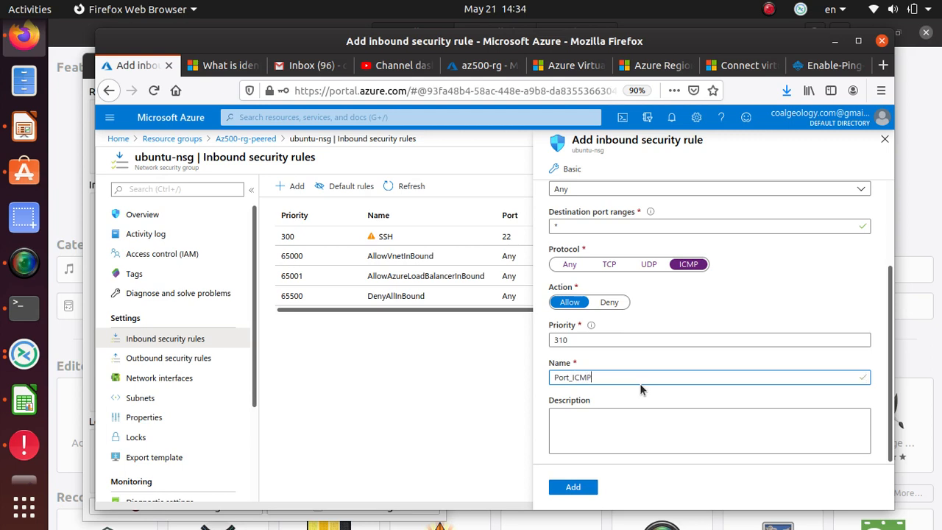
{"action": "left_click", "coordinate": [576, 489]}
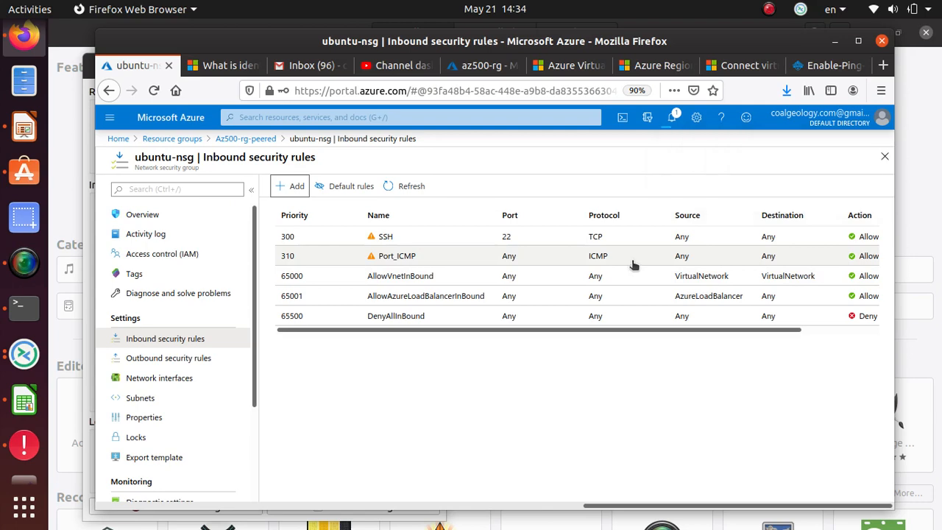
Step: Re-run the ping to 52.168.167.16, now getting 7 of 7 replies with 0% packet loss
{"action": "key", "text": "alt+Tab"}
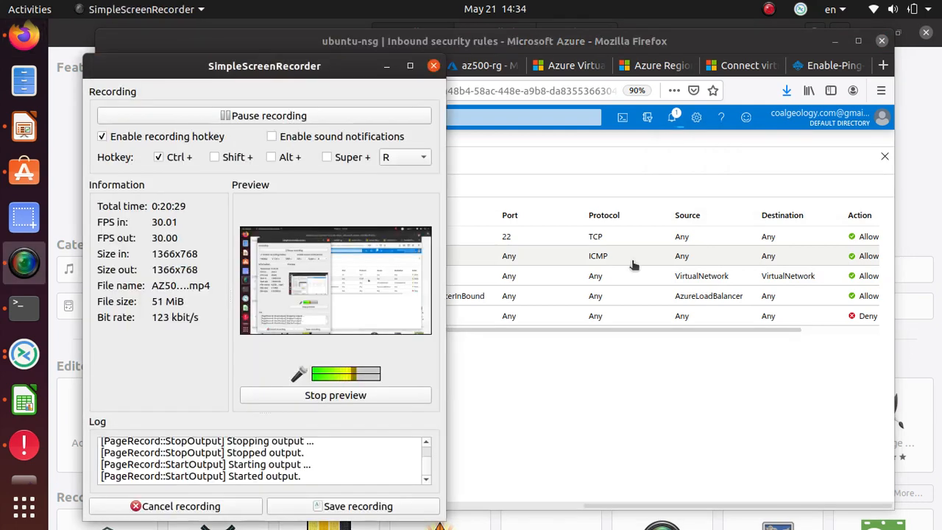
{"action": "key", "text": "alt+Tab"}
{"action": "left_click", "coordinate": [572, 414]}
{"action": "key", "text": "alt+Tab"}
{"action": "key", "text": "alt+Tab"}
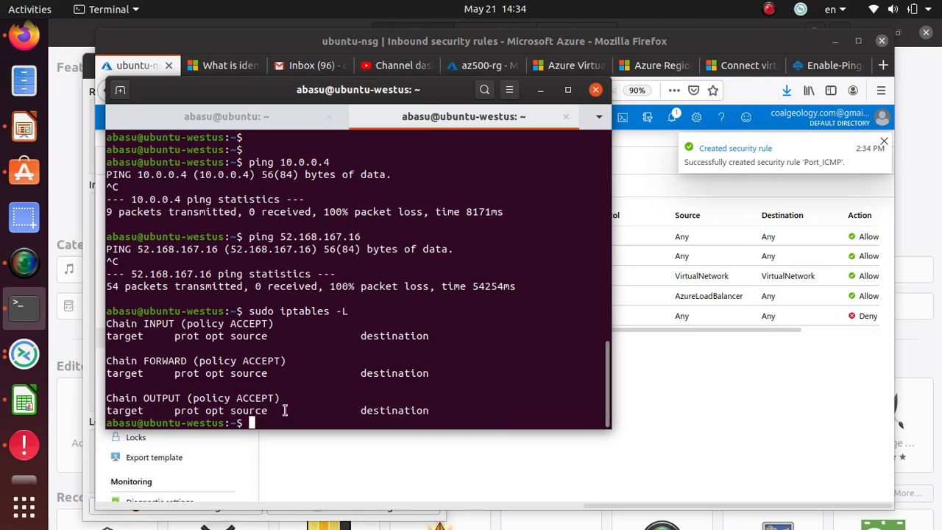
{"action": "key", "text": "Up"}
{"action": "key", "text": "Up"}
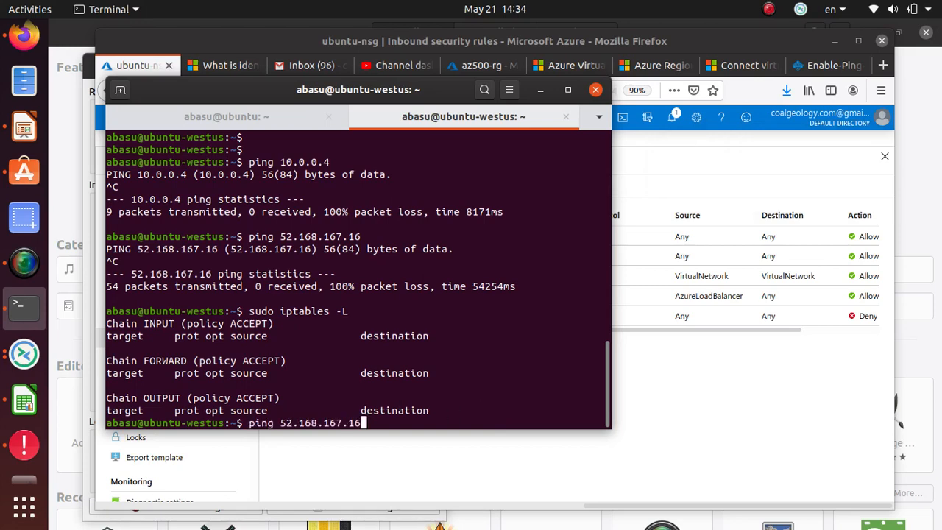
{"action": "key", "text": "Return"}
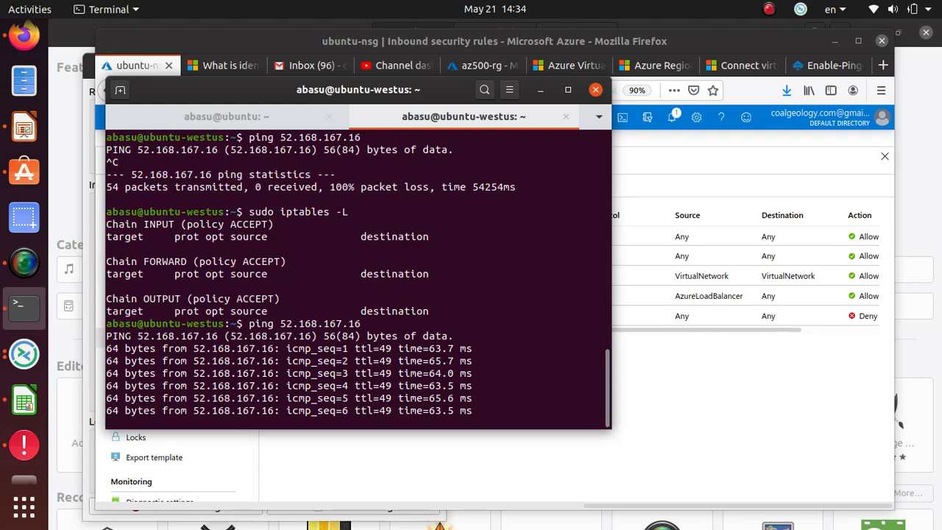
{"action": "key", "text": "ctrl+c"}
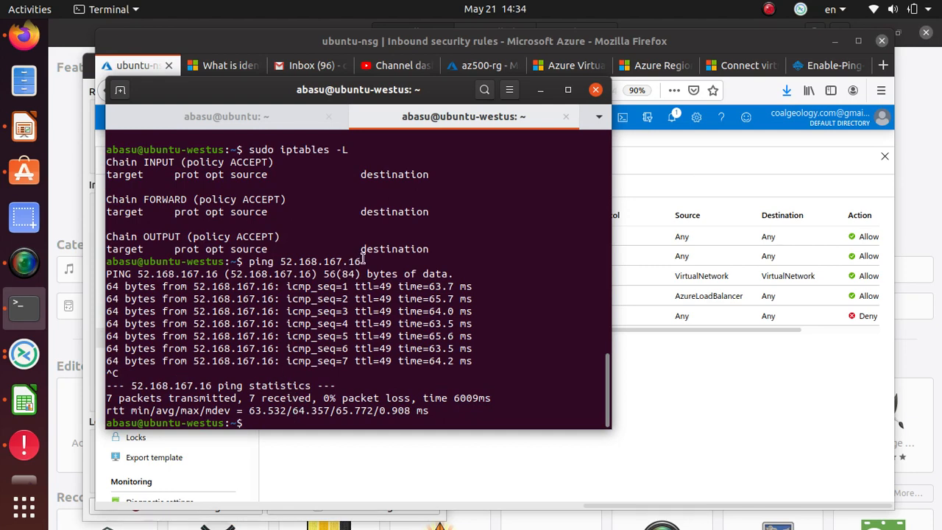
{"action": "left_click_drag", "start_coordinate": [360, 261], "coordinate": [283, 261]}
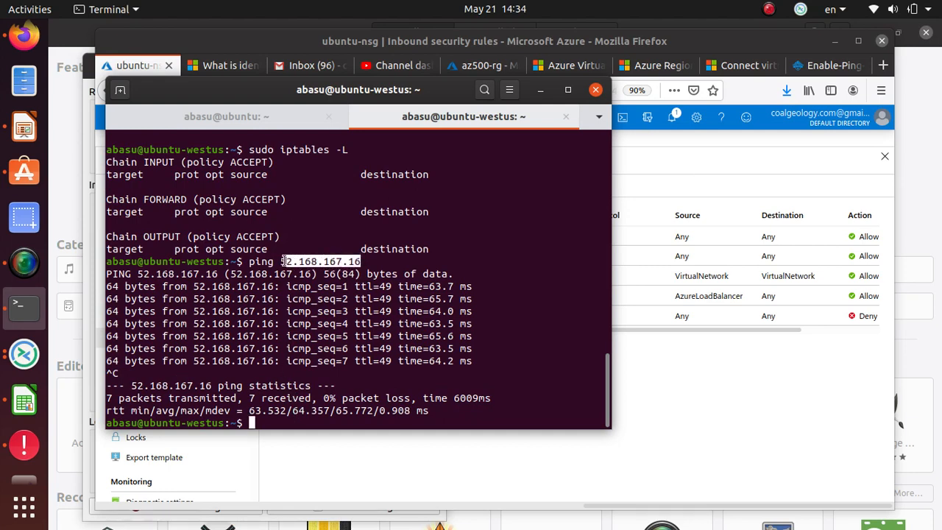
{"action": "left_click", "coordinate": [769, 458]}
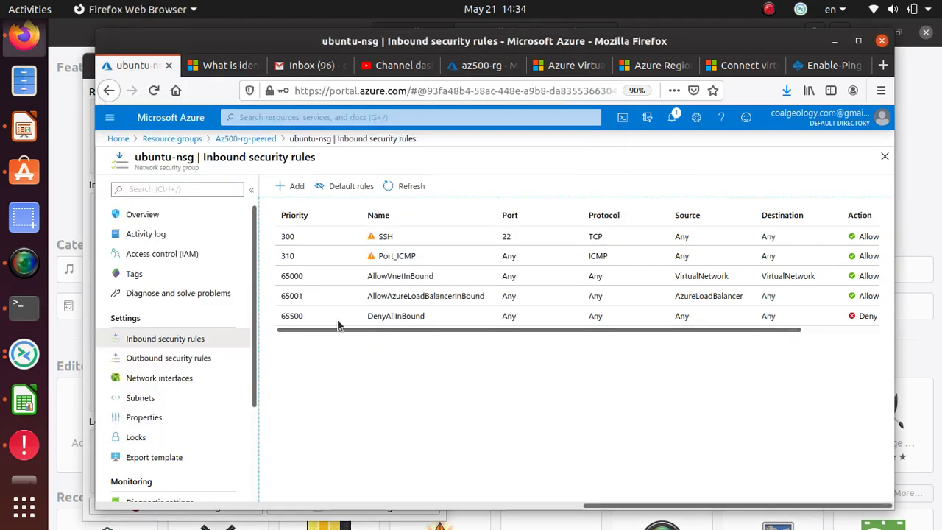
Step: Open the ubuntu VM from Az500-rg-peered and copy its private IP 10.0.0.4
{"action": "left_click", "coordinate": [248, 139]}
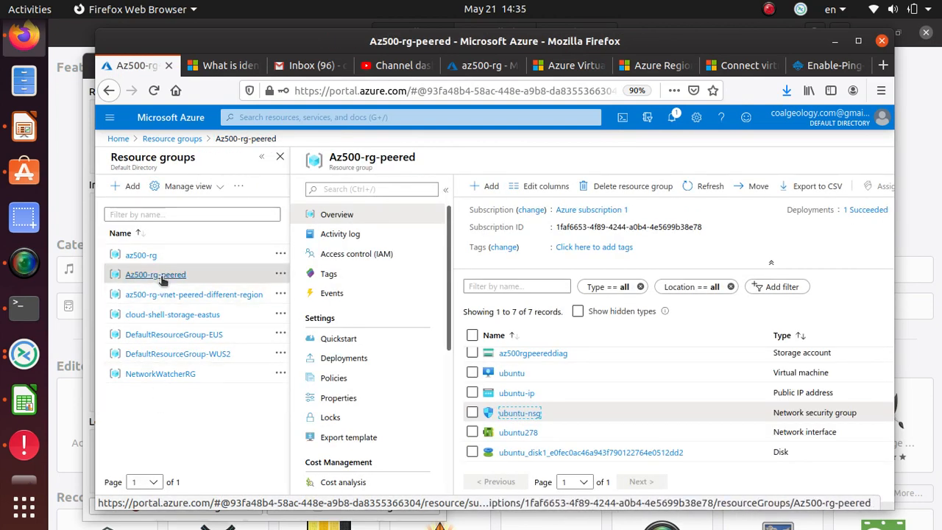
{"action": "left_click", "coordinate": [510, 374]}
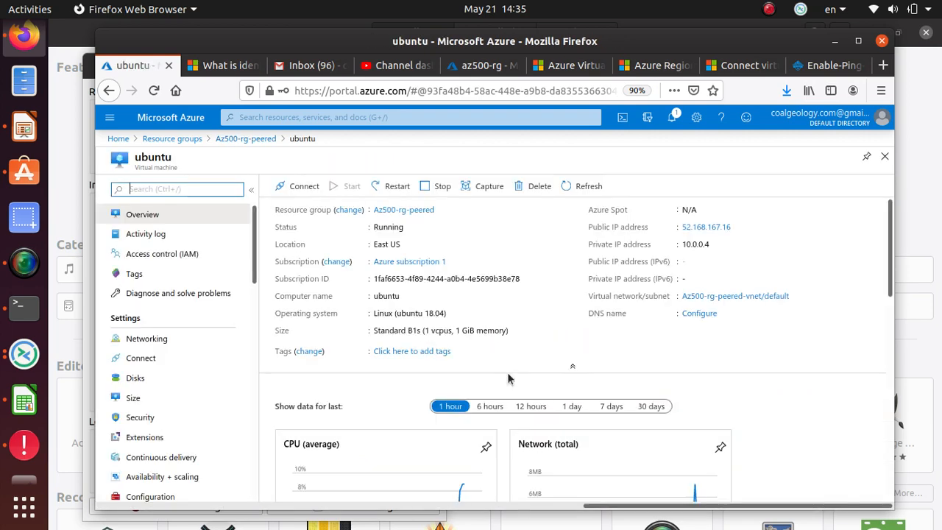
{"action": "left_click_drag", "start_coordinate": [740, 228], "coordinate": [685, 231]}
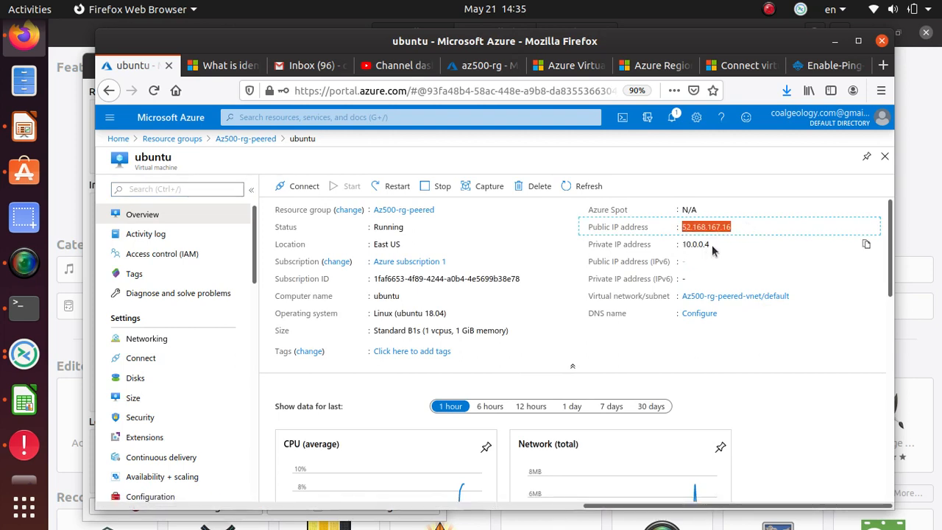
{"action": "left_click_drag", "start_coordinate": [712, 246], "coordinate": [685, 247]}
{"action": "right_click", "coordinate": [693, 243]}
{"action": "left_click", "coordinate": [718, 257]}
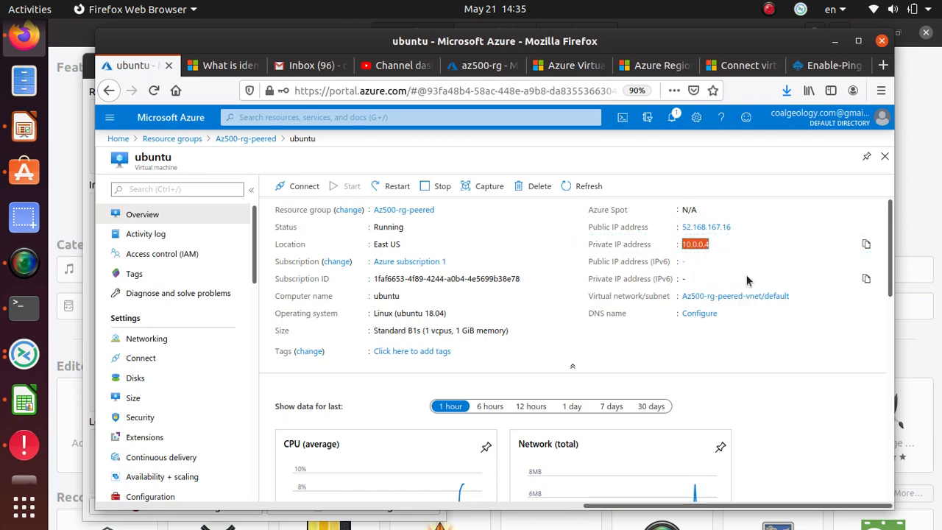
Step: Edit the previous ping to target 10.0.0.4 and run it; it fails with 100% packet loss
{"action": "key", "text": "alt+Tab"}
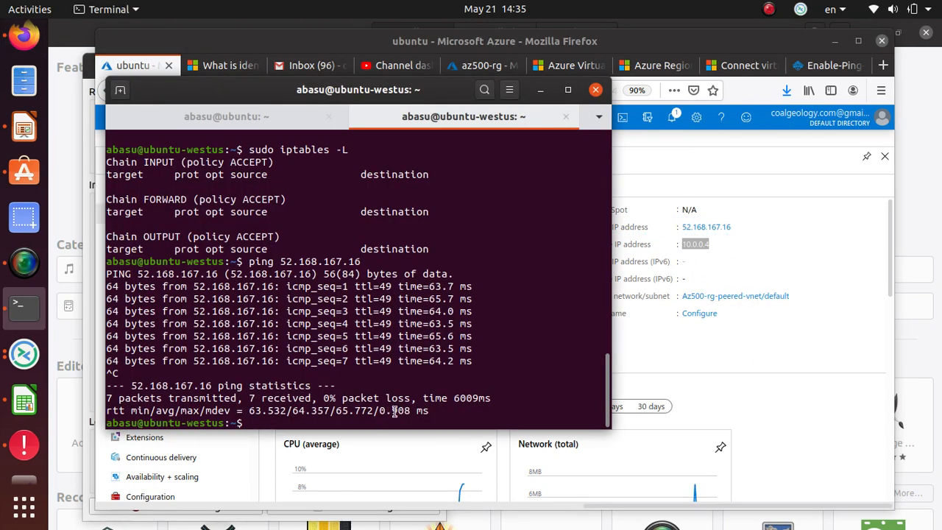
{"action": "key", "text": "Up"}
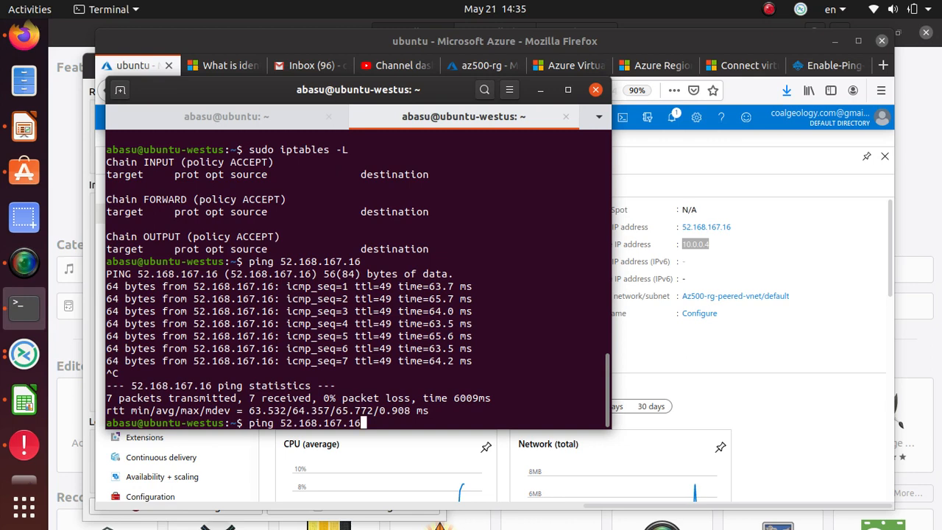
{"action": "key", "text": "BackSpace"}
{"action": "key", "text": "BackSpace"}
{"action": "key", "text": "BackSpace"}
{"action": "key", "text": "BackSpace"}
{"action": "key", "text": "BackSpace"}
{"action": "key", "text": "BackSpace"}
{"action": "key", "text": "BackSpace"}
{"action": "key", "text": "BackSpace"}
{"action": "key", "text": "BackSpace"}
{"action": "key", "text": "BackSpace"}
{"action": "key", "text": "BackSpace"}
{"action": "key", "text": "BackSpace"}
{"action": "key", "text": "BackSpace"}
{"action": "right_click", "coordinate": [380, 416]}
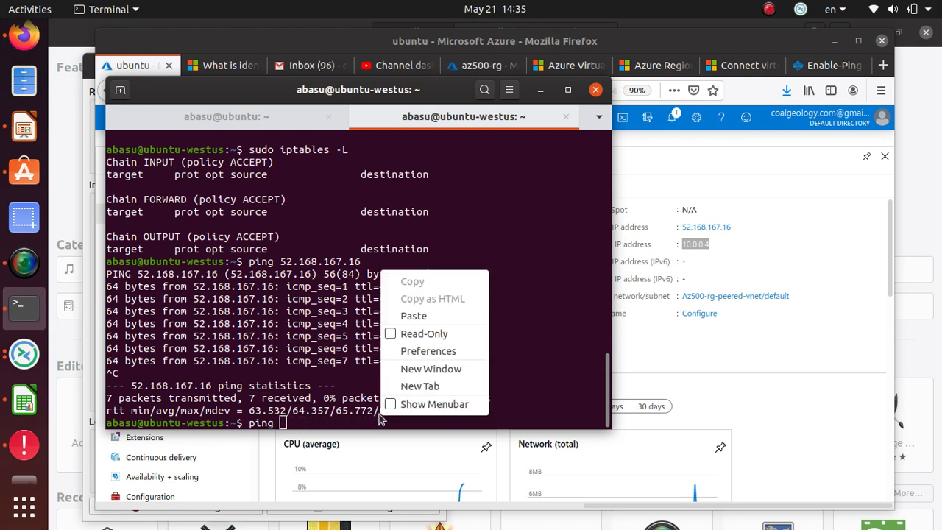
{"action": "left_click", "coordinate": [463, 316]}
{"action": "key", "text": "Return"}
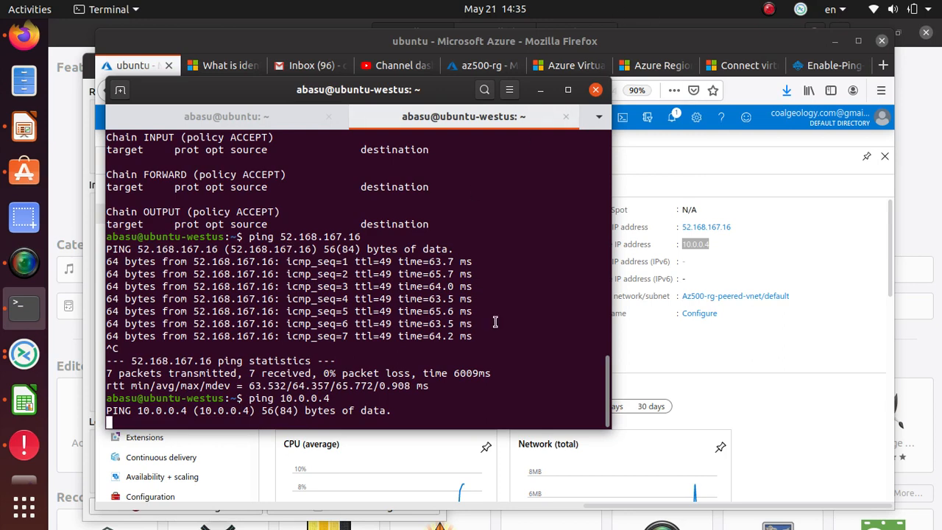
{"action": "left_click_drag", "start_coordinate": [493, 337], "coordinate": [103, 241]}
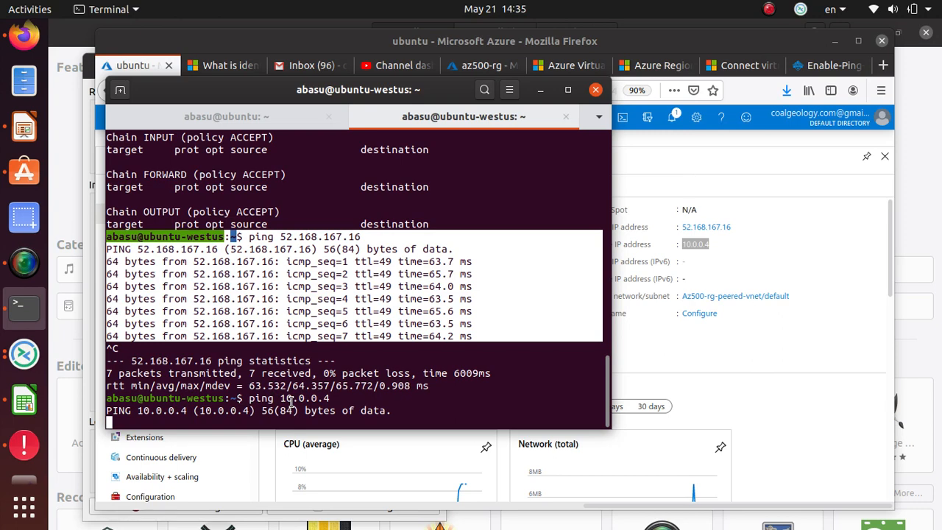
{"action": "key", "text": "ctrl+c"}
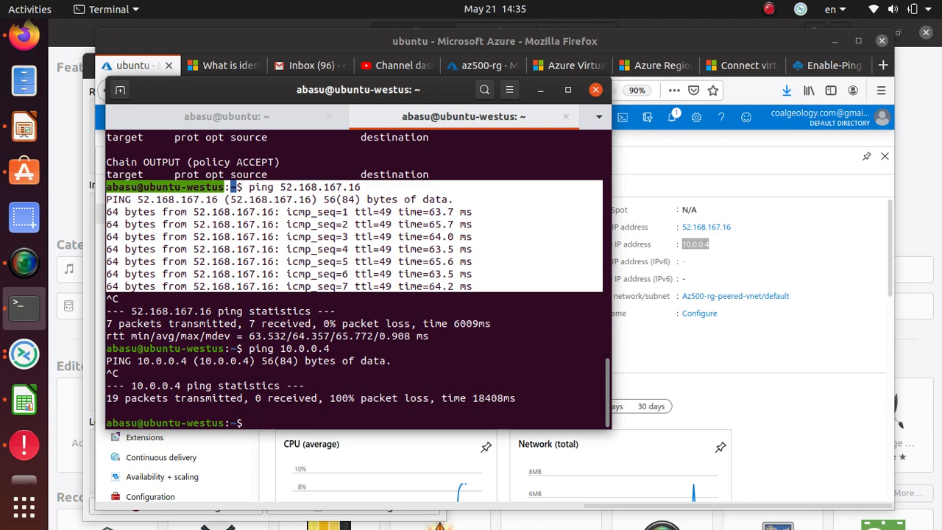
{"action": "left_click", "coordinate": [575, 434]}
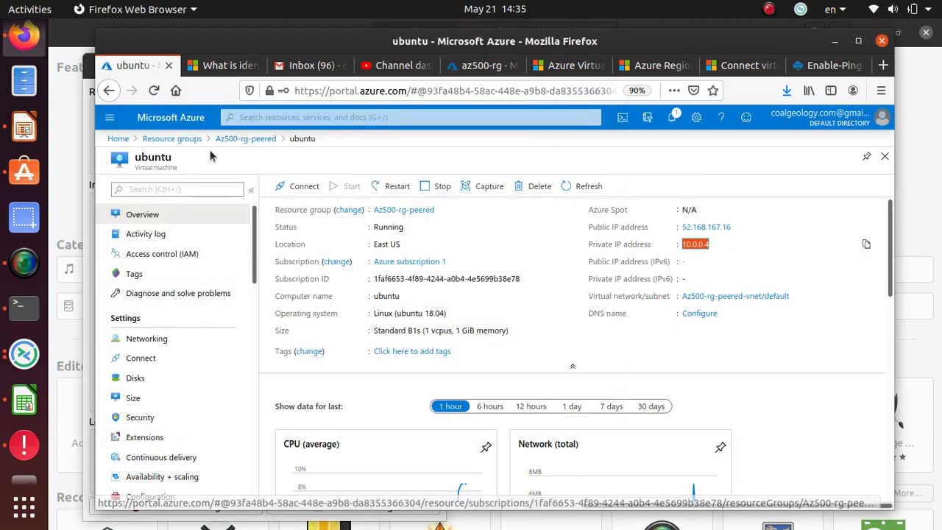
Step: Open Az500-rg-peered-vnet's Peerings, showing peeredNetwork to az500-vnet as Connected
{"action": "left_click", "coordinate": [245, 139]}
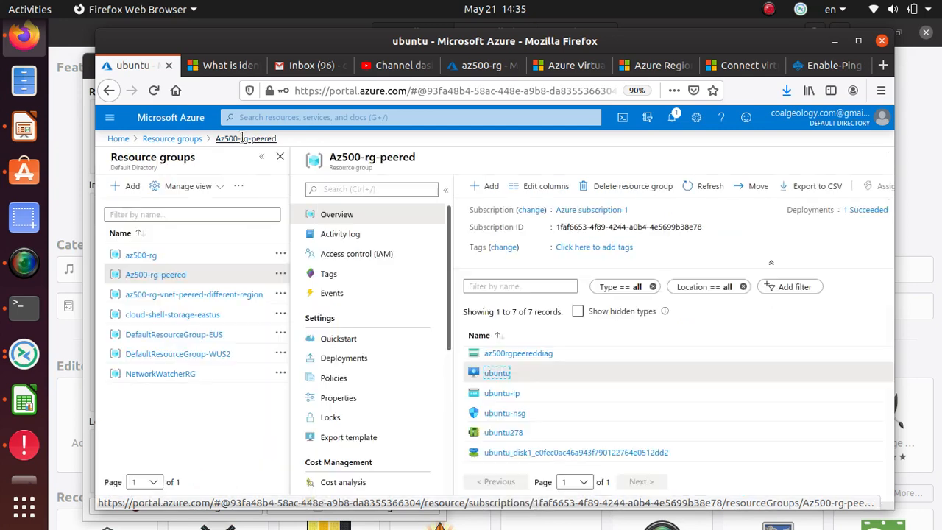
{"action": "left_click", "coordinate": [176, 280]}
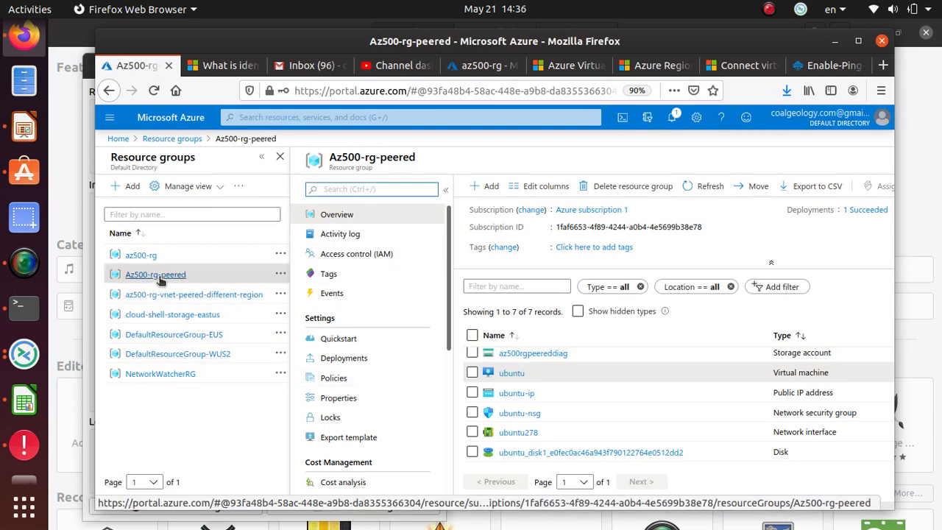
{"action": "left_click", "coordinate": [157, 275]}
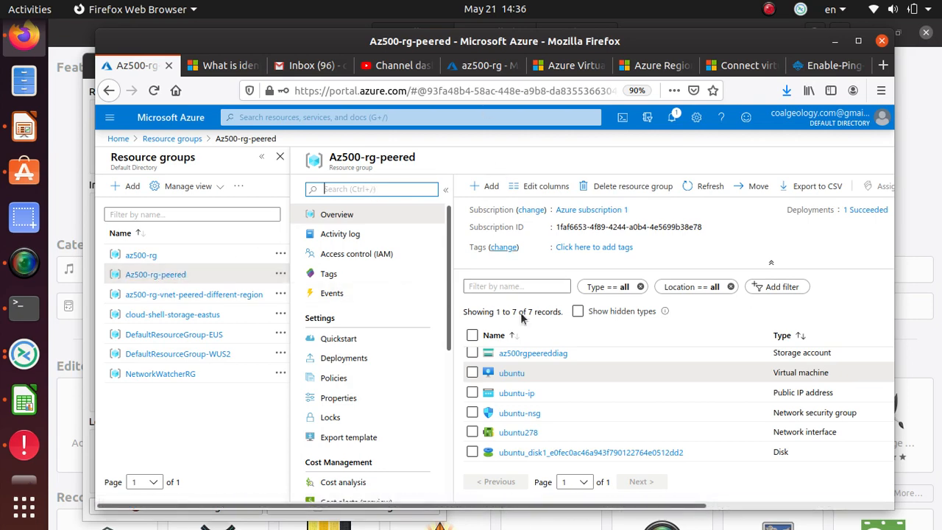
{"action": "scroll", "coordinate": [567, 366], "scroll_direction": "up", "scroll_amount": 1}
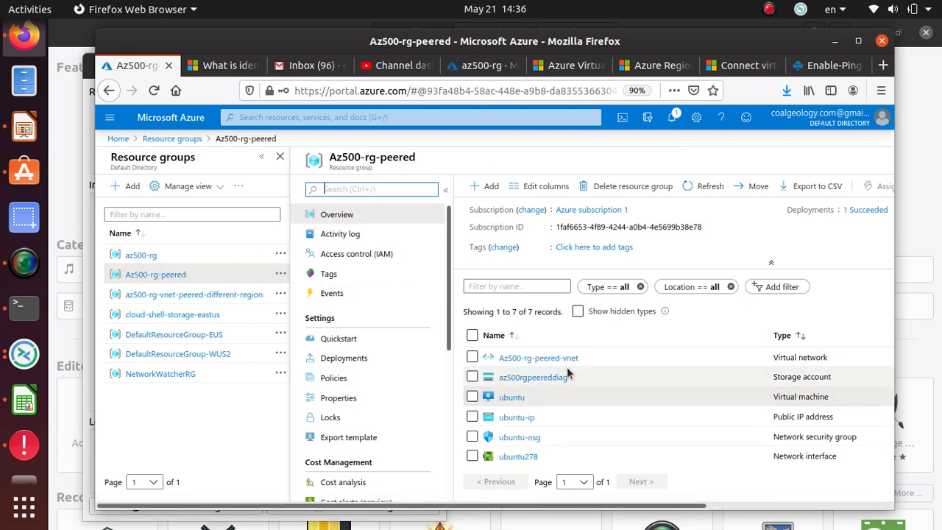
{"action": "left_click", "coordinate": [567, 358]}
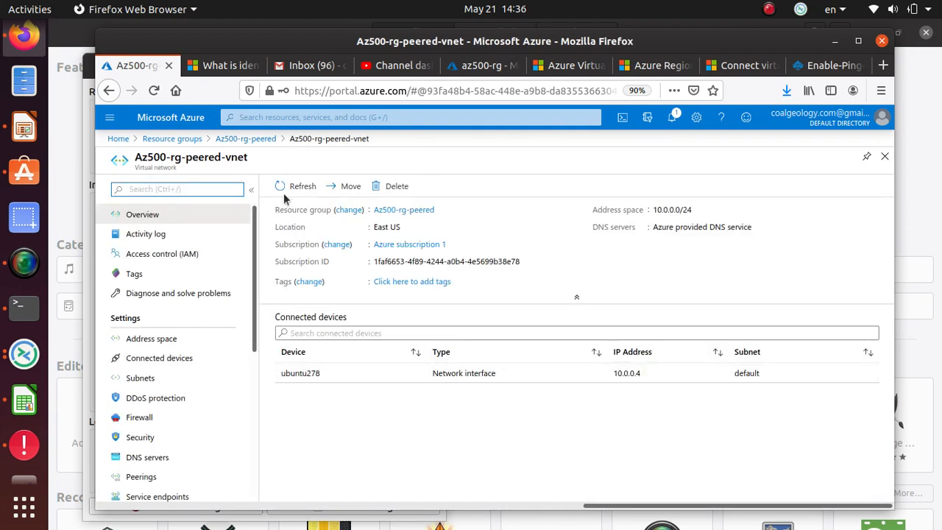
{"action": "scroll", "coordinate": [206, 361], "scroll_direction": "down", "scroll_amount": 1}
{"action": "scroll", "coordinate": [195, 383], "scroll_direction": "down", "scroll_amount": 1}
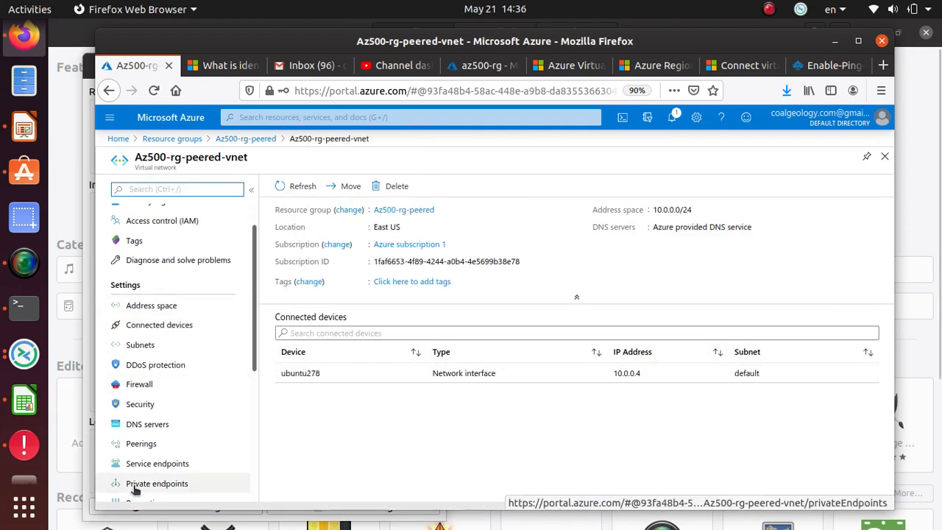
{"action": "left_click", "coordinate": [142, 445]}
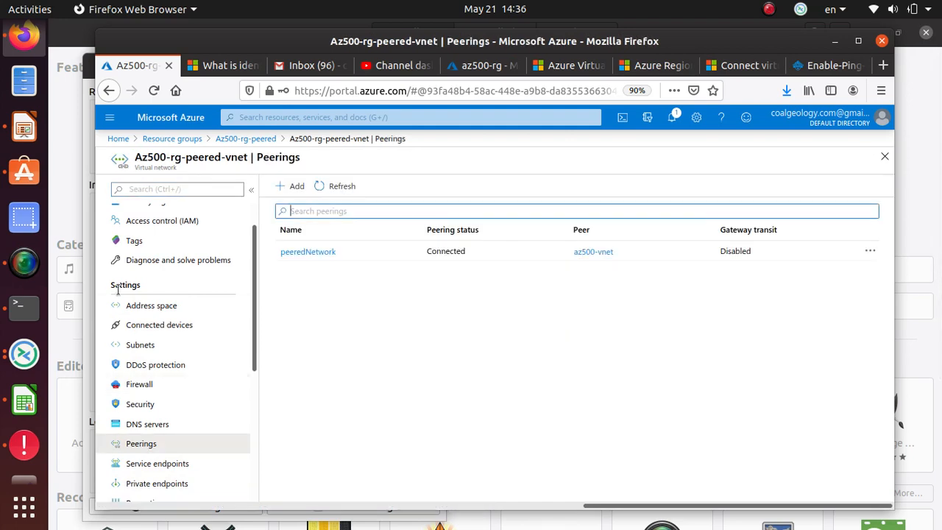
Step: Add a peering named east2westpeer and expand the Virtual network dropdown to list remote networks
{"action": "left_click", "coordinate": [296, 187]}
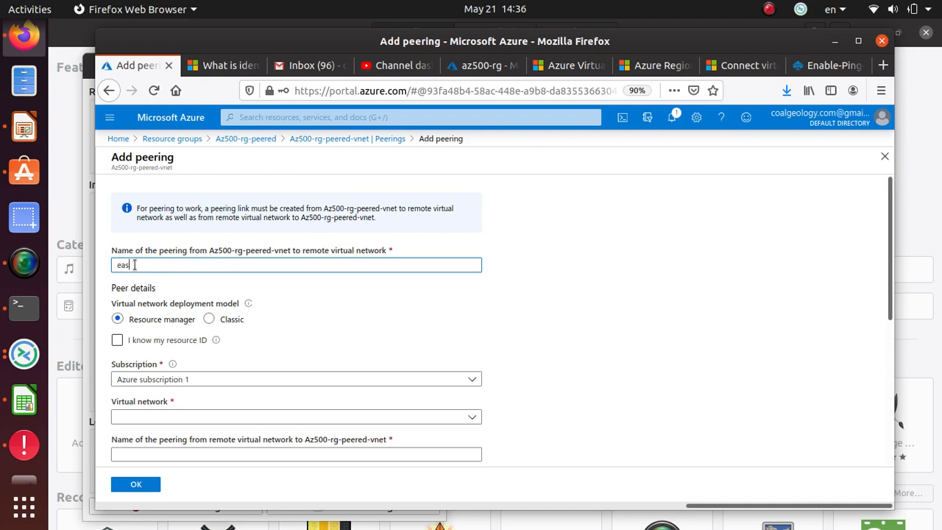
{"action": "type", "text": "east2westpeer"}
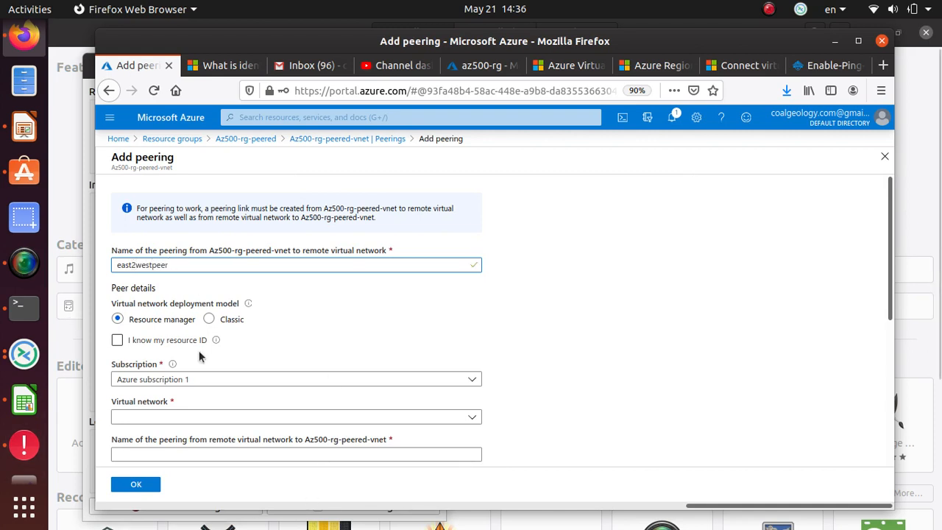
{"action": "left_click", "coordinate": [197, 417]}
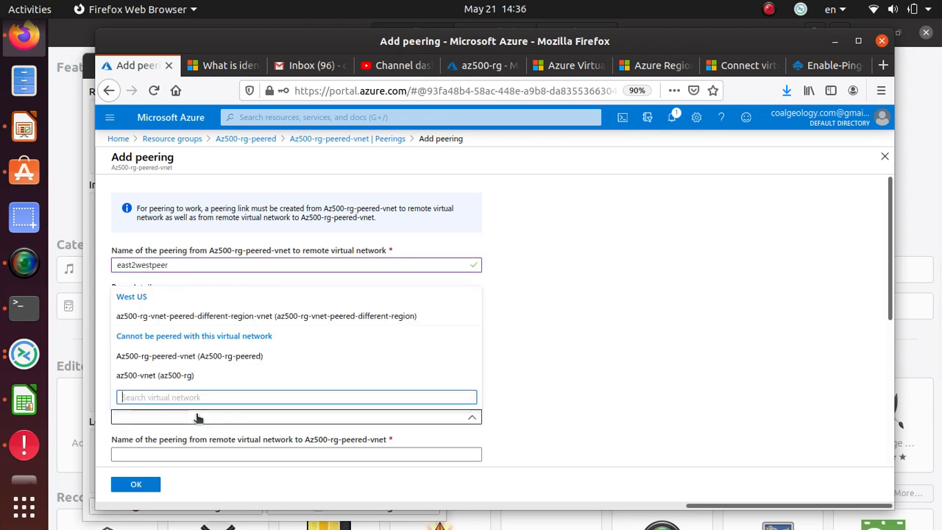
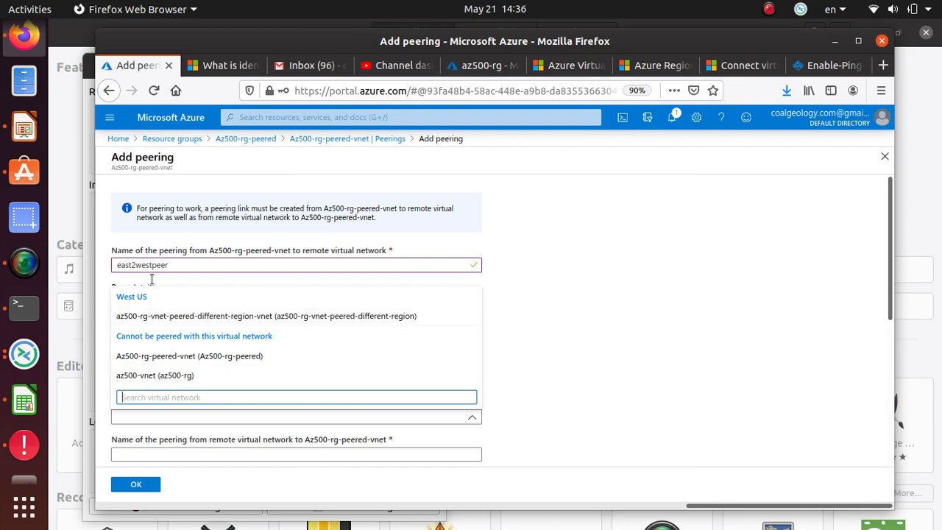
Step: Choose az500-rg-vnet-peered-different-region-vnet under West US as the remote virtual network for east2westpeer
{"action": "left_click", "coordinate": [165, 319]}
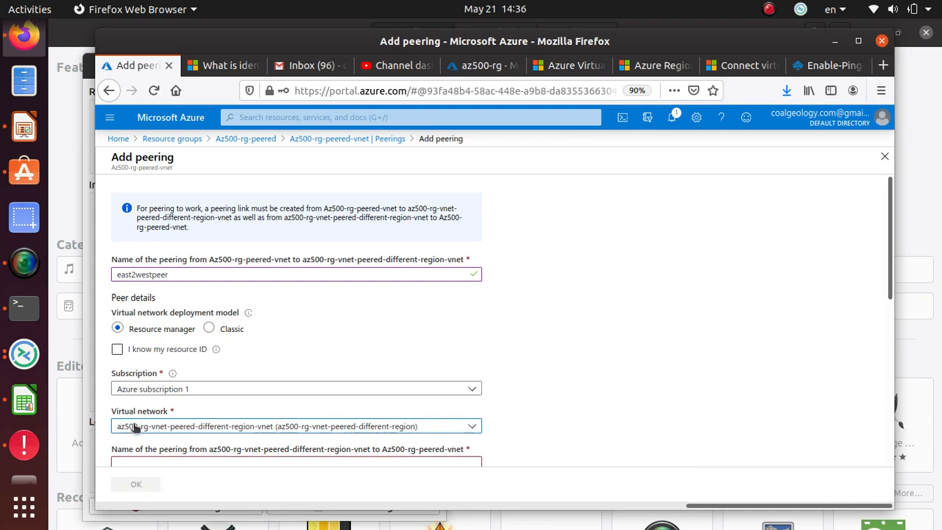
{"action": "scroll", "coordinate": [256, 432], "scroll_direction": "down", "scroll_amount": 1}
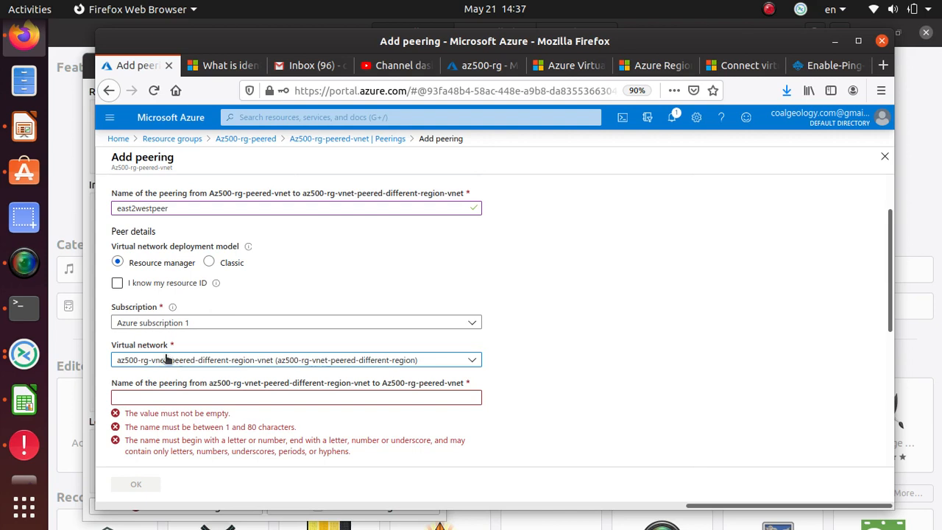
Step: Enter west2eastpeer as the reverse peering name and review the access and forwarding settings
{"action": "left_click", "coordinate": [152, 394]}
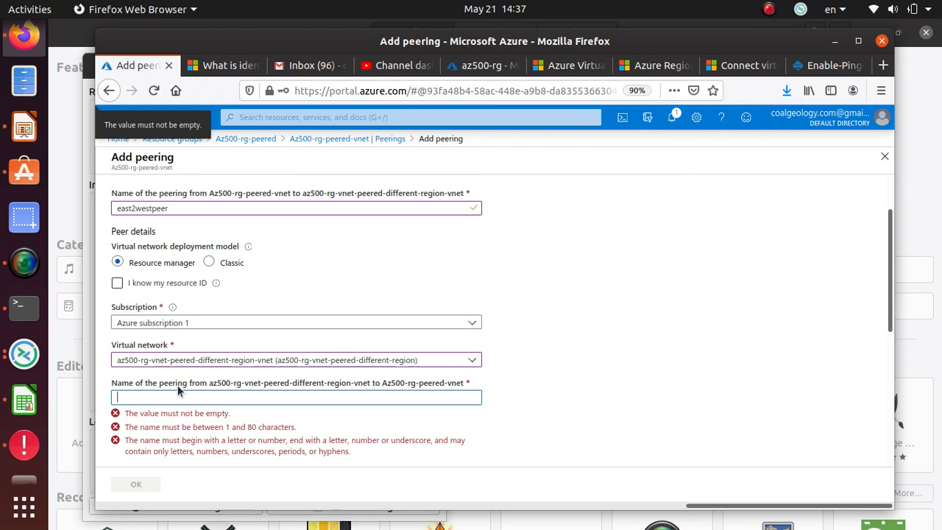
{"action": "type", "text": "west2eastpeer"}
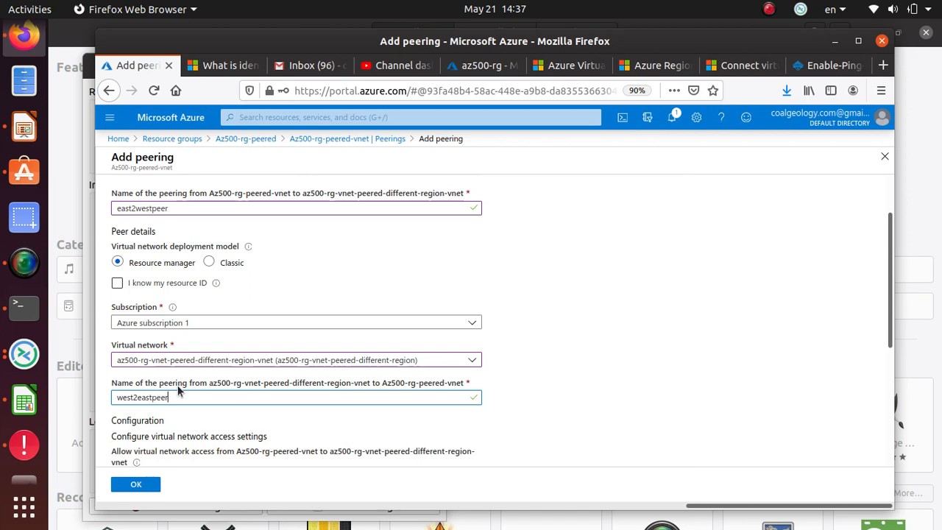
{"action": "scroll", "coordinate": [179, 389], "scroll_direction": "down", "scroll_amount": 3}
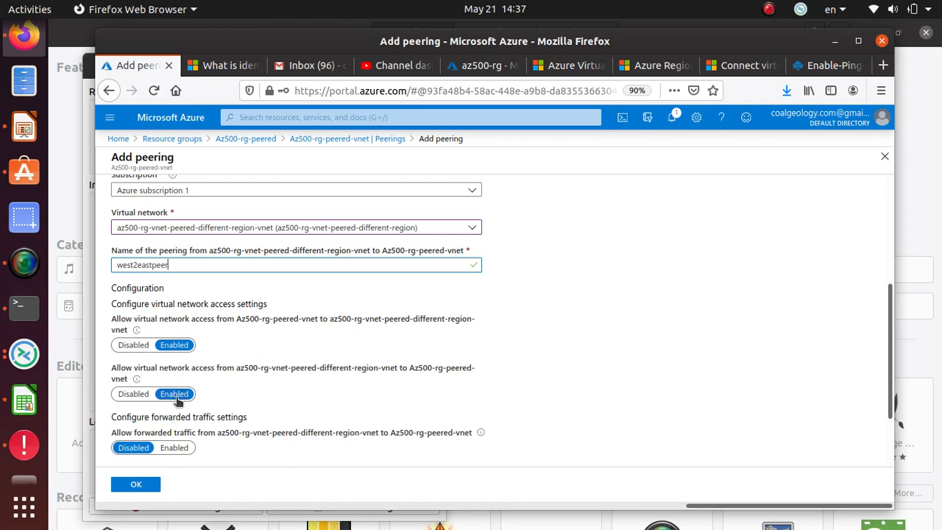
{"action": "scroll", "coordinate": [341, 397], "scroll_direction": "down", "scroll_amount": 3}
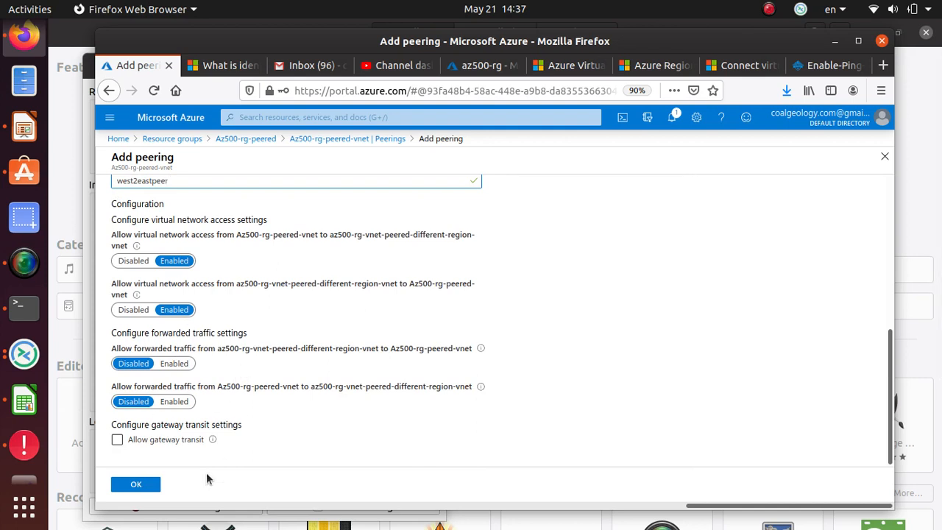
Step: Create the east2westpeer/west2eastpeer peering and return to the West US VM terminal
{"action": "left_click", "coordinate": [140, 486]}
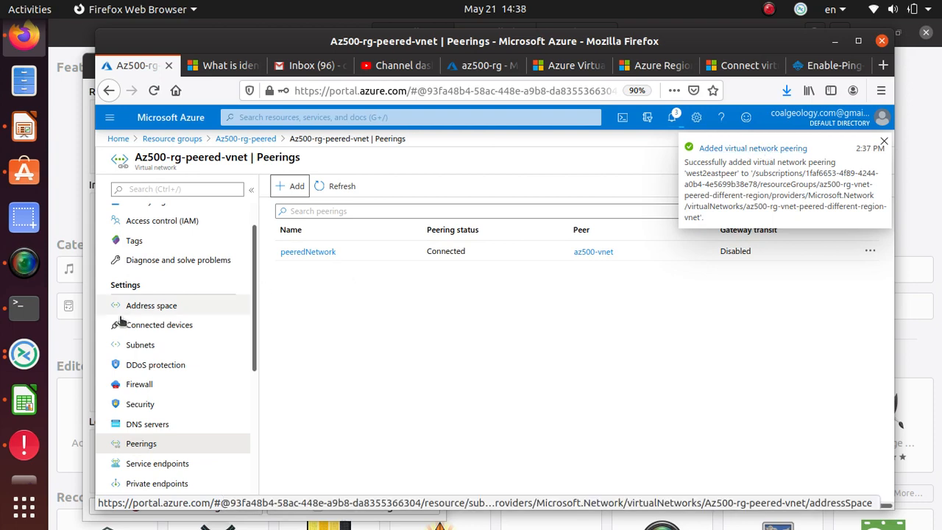
{"action": "left_click", "coordinate": [24, 304]}
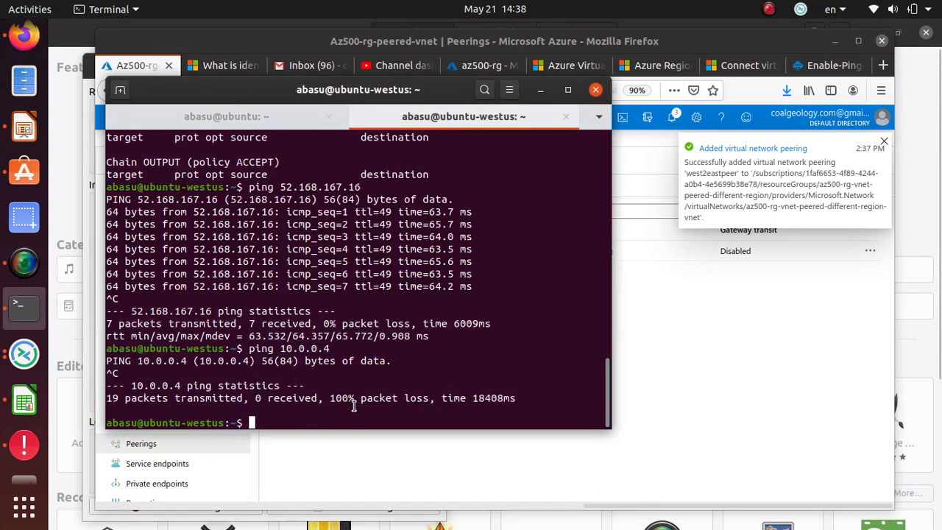
Step: Rerun ping 10.0.0.4 from ubuntu-westus; 29 of 30 replies arrive, about 64 ms average
{"action": "key", "text": "Up"}
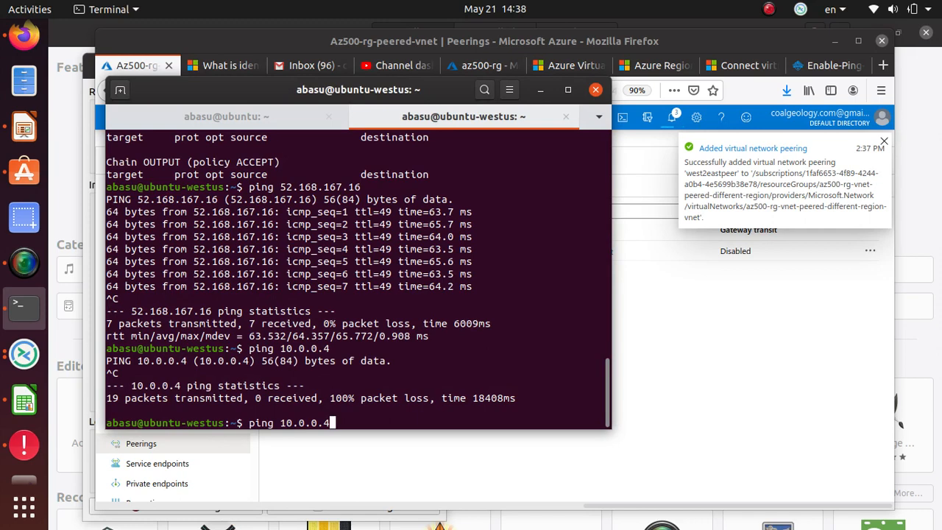
{"action": "key", "text": "Return"}
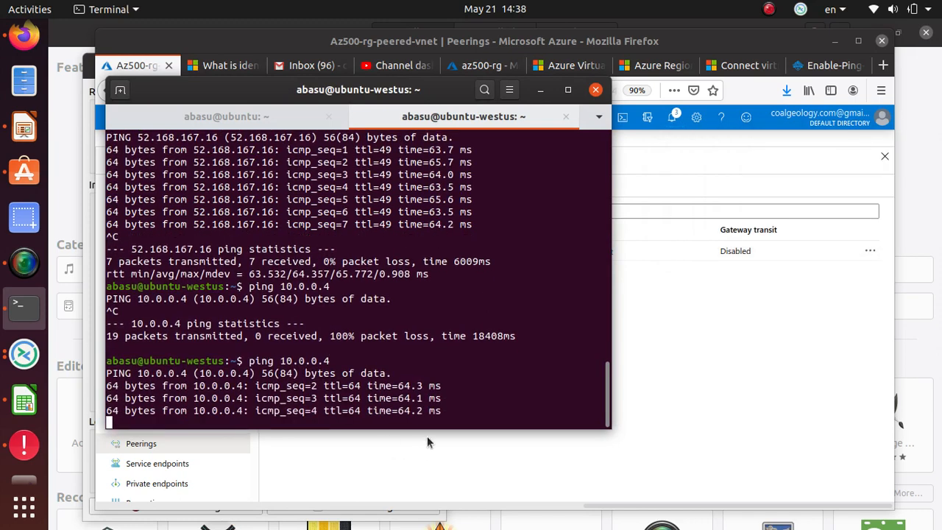
{"action": "left_click_drag", "start_coordinate": [443, 411], "coordinate": [108, 368]}
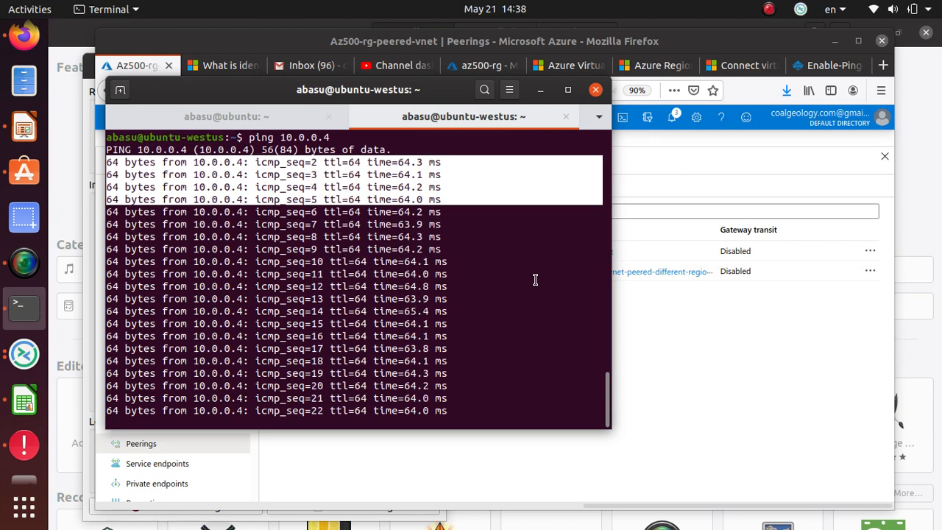
{"action": "left_click", "coordinate": [512, 304]}
{"action": "scroll", "coordinate": [512, 304], "scroll_direction": "up", "scroll_amount": 5}
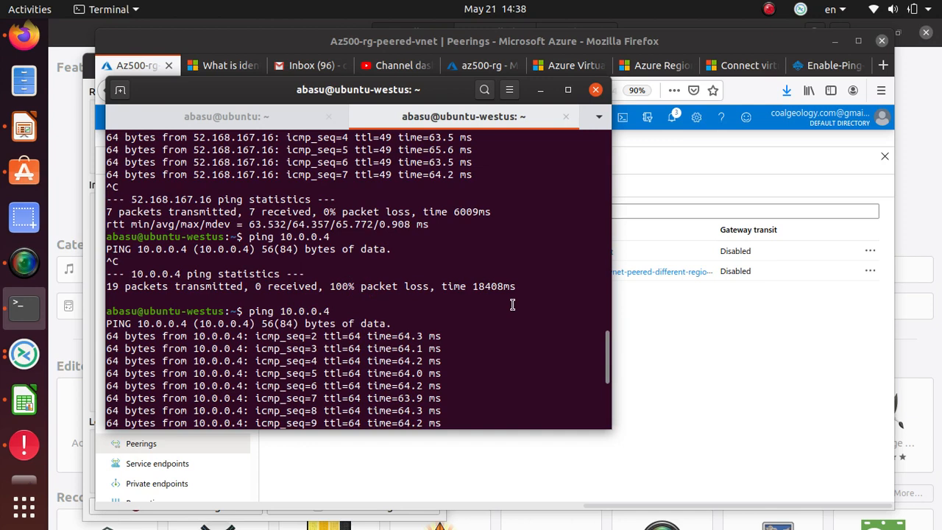
{"action": "scroll", "coordinate": [516, 304], "scroll_direction": "down", "scroll_amount": 6}
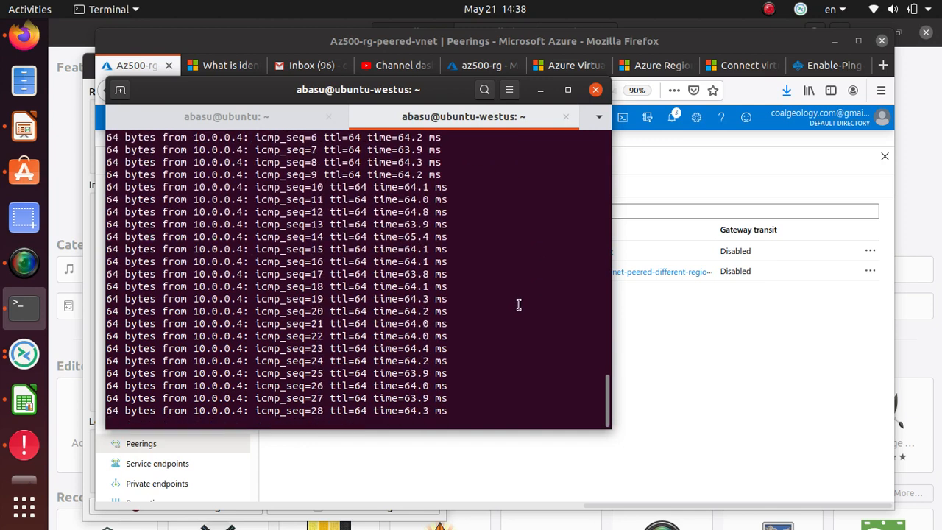
{"action": "key", "text": "ctrl+c"}
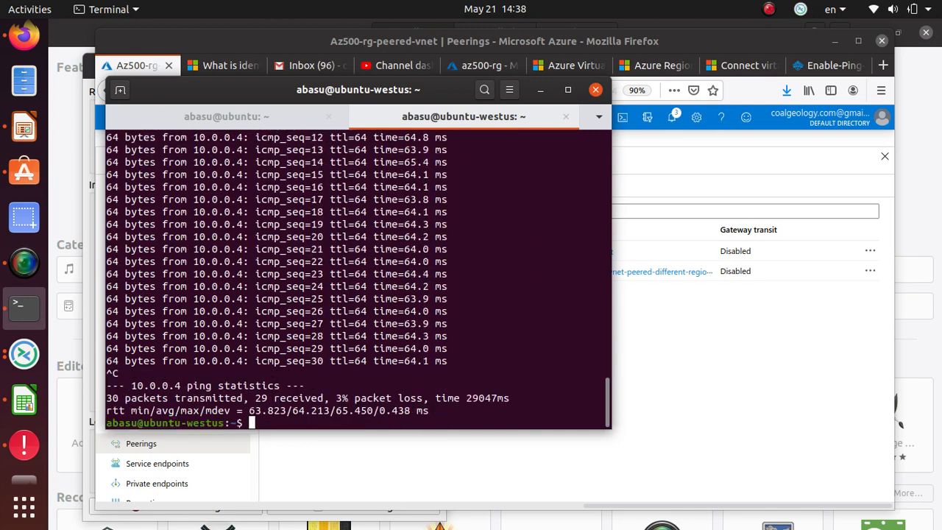